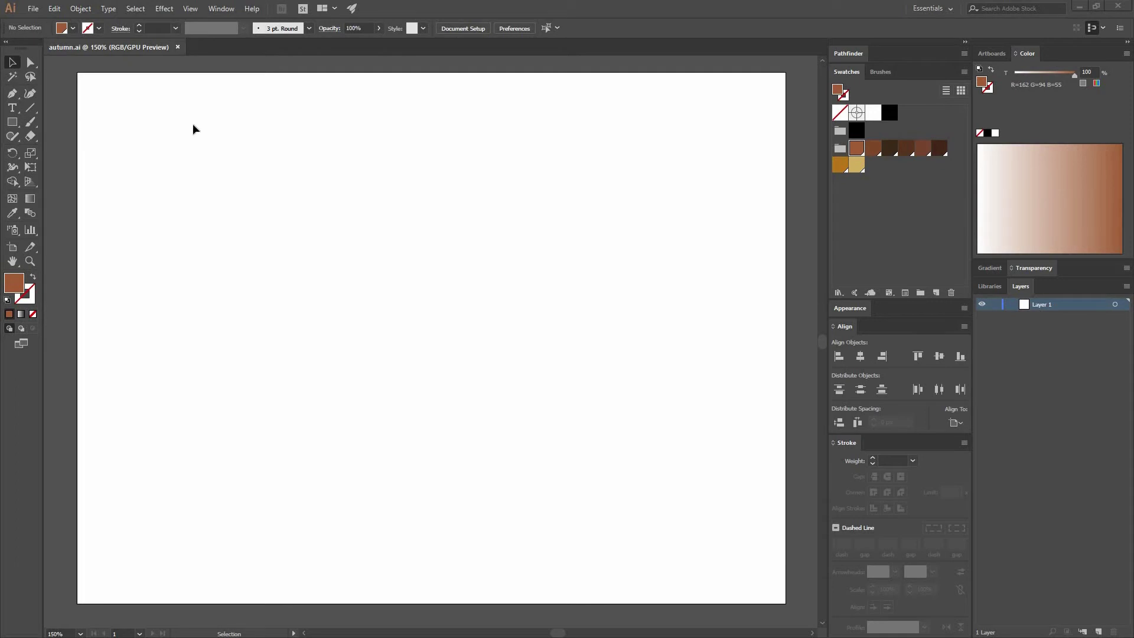
left_click(34, 10)
left_click(63, 25)
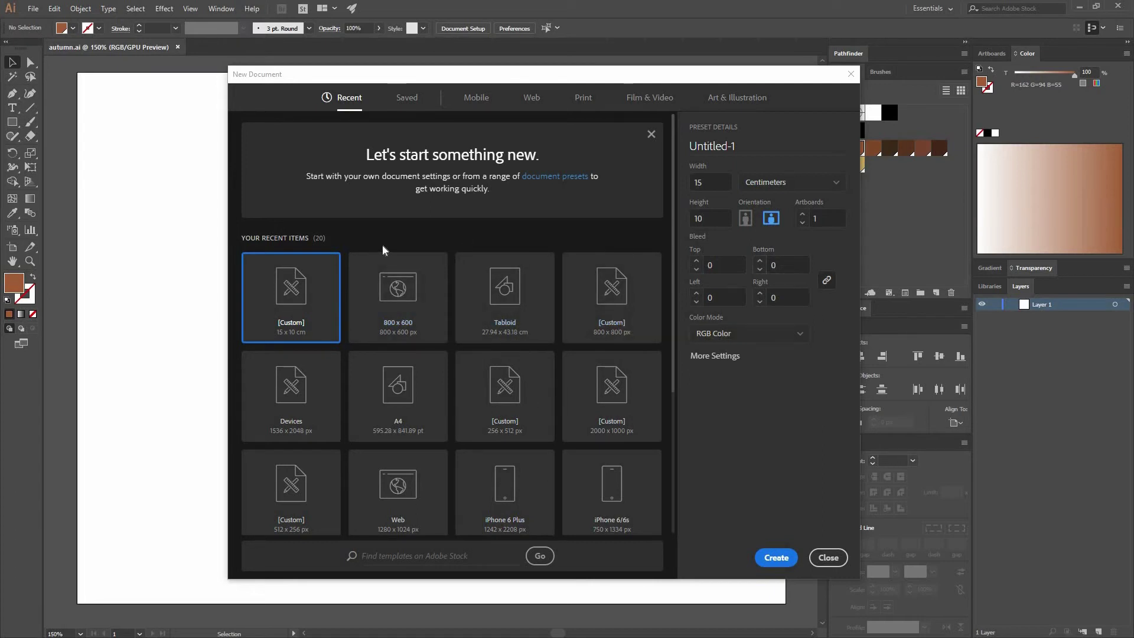
left_click(803, 187)
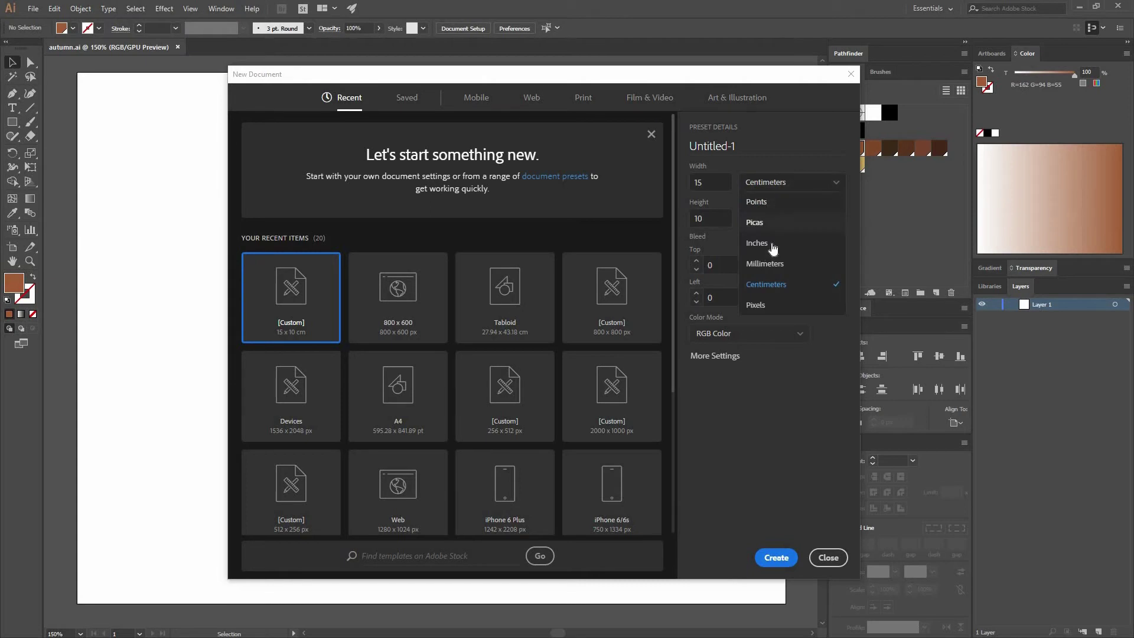
left_click(759, 305)
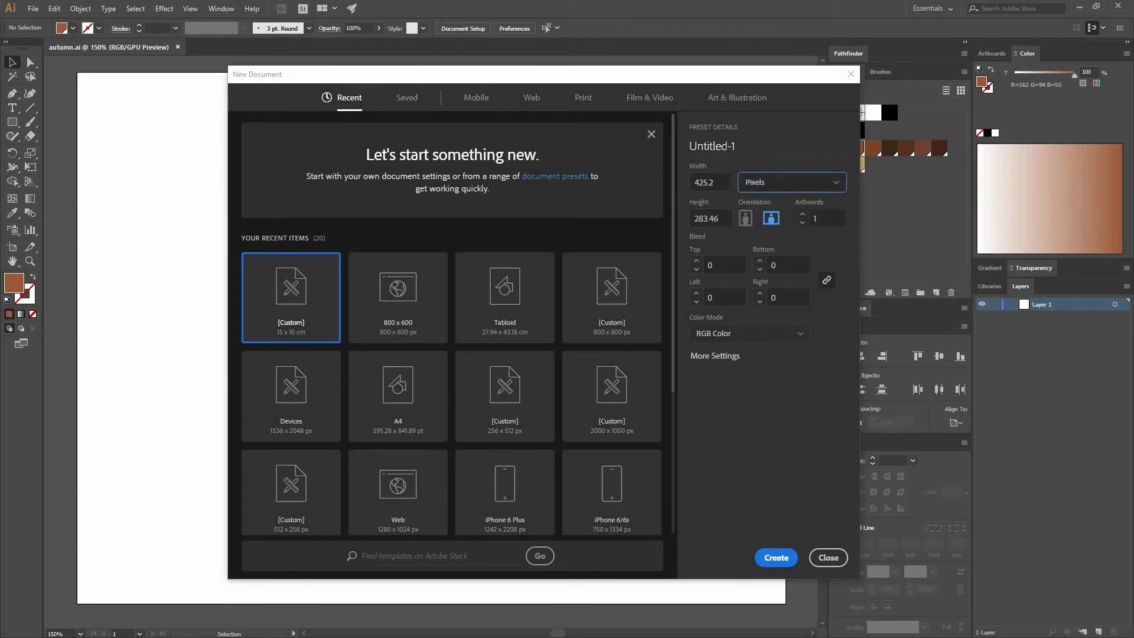
key("shift+Tab")
type("800")
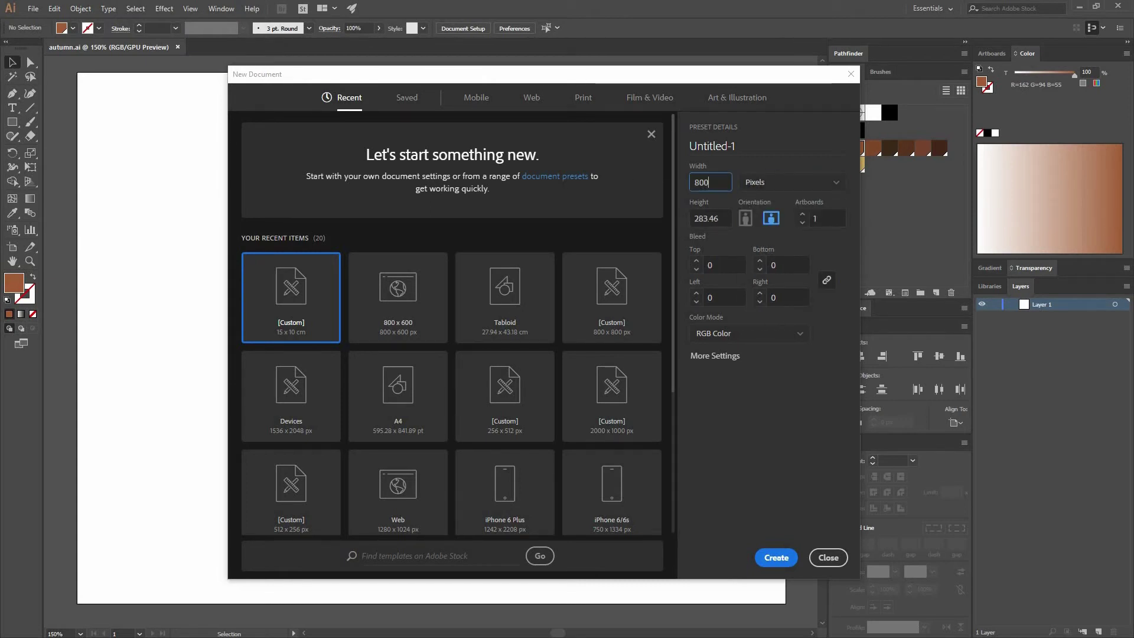
key("Tab")
type("600")
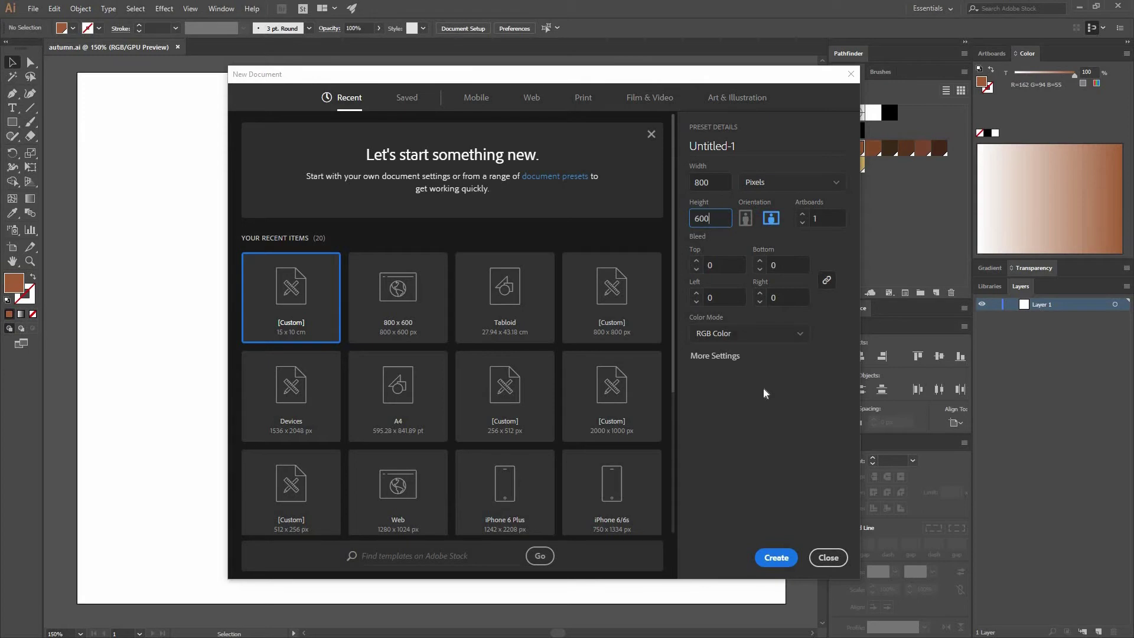
left_click(710, 319)
left_click(828, 558)
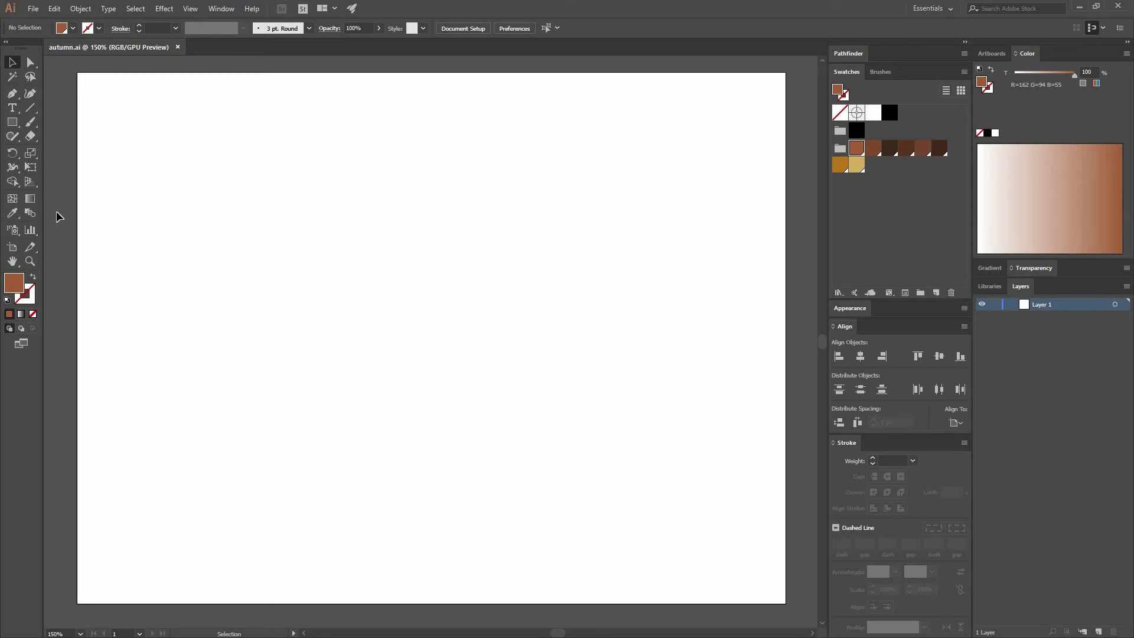
Create a brown rectangle 105 px wide and 225 px high near the middle of the artboard.
left_click(17, 125)
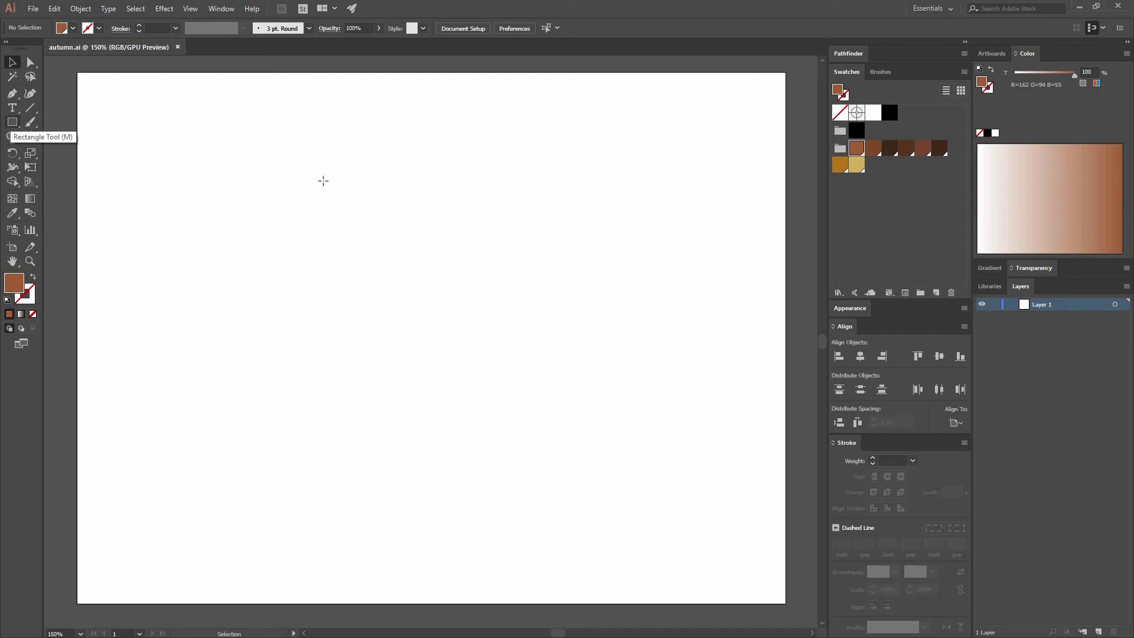
left_click(442, 259)
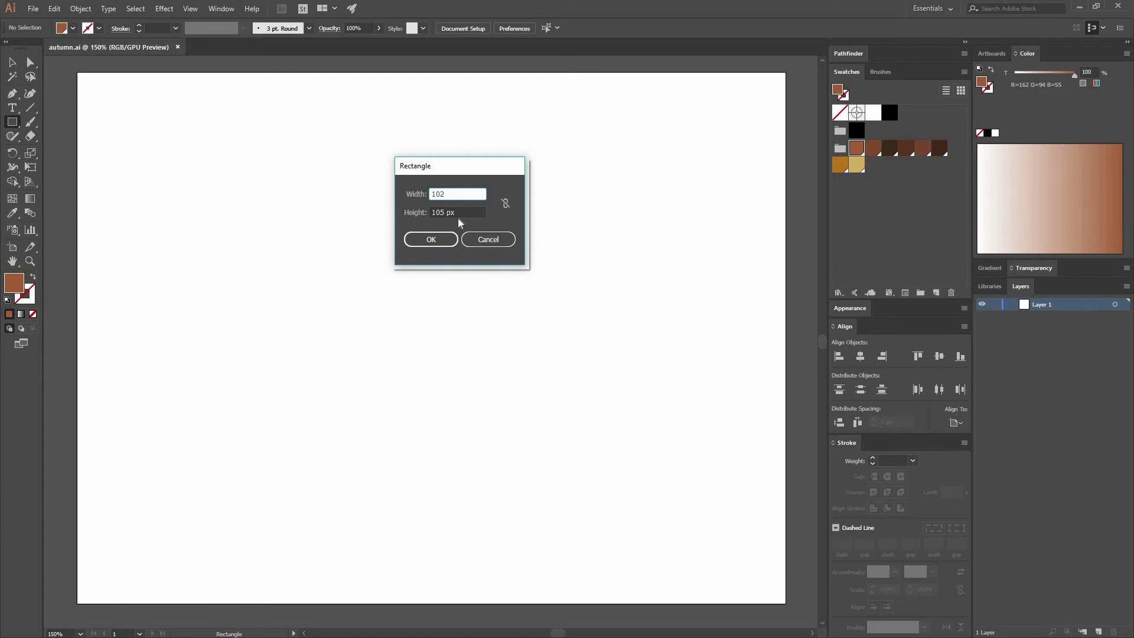
key("Tab")
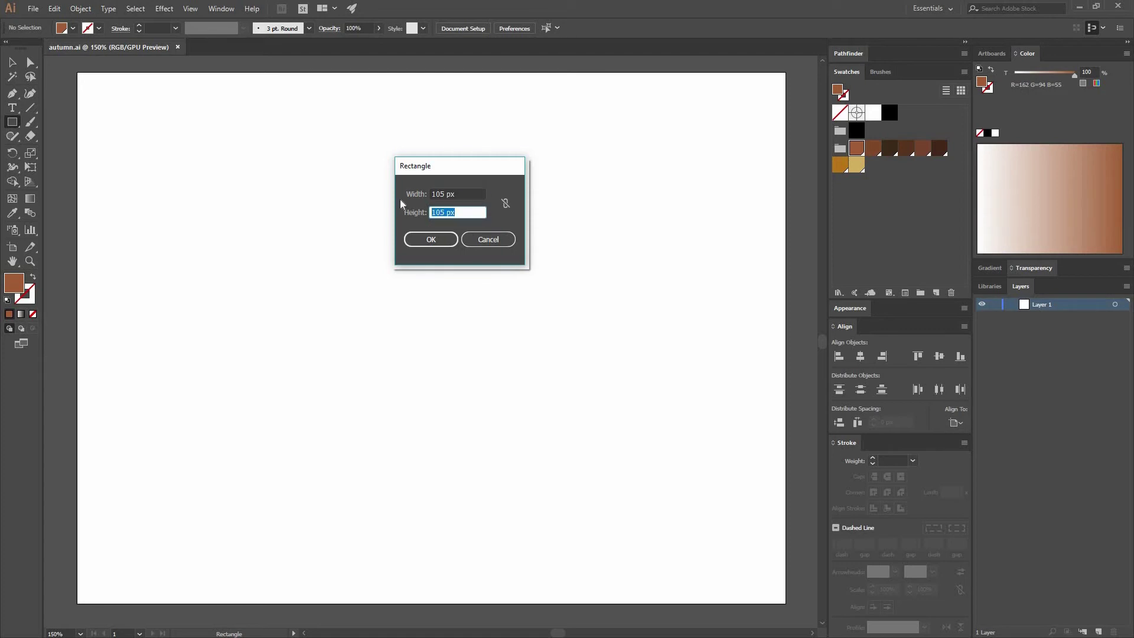
left_click(431, 238)
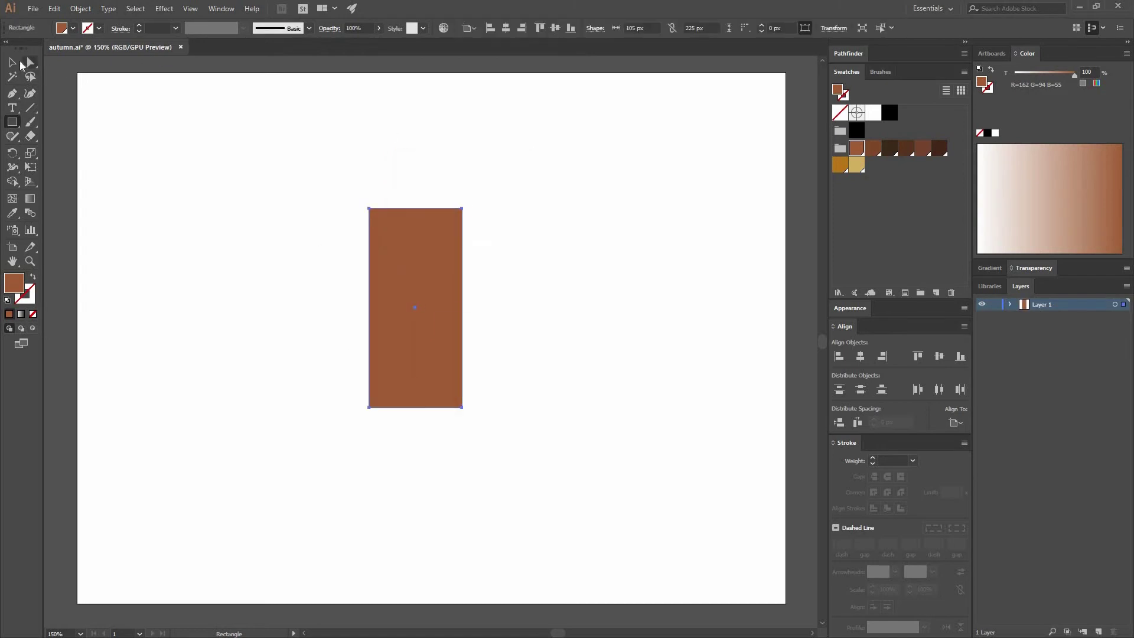
Round all corners of the rectangle with a 15 px radius and deselect it.
left_click(15, 63)
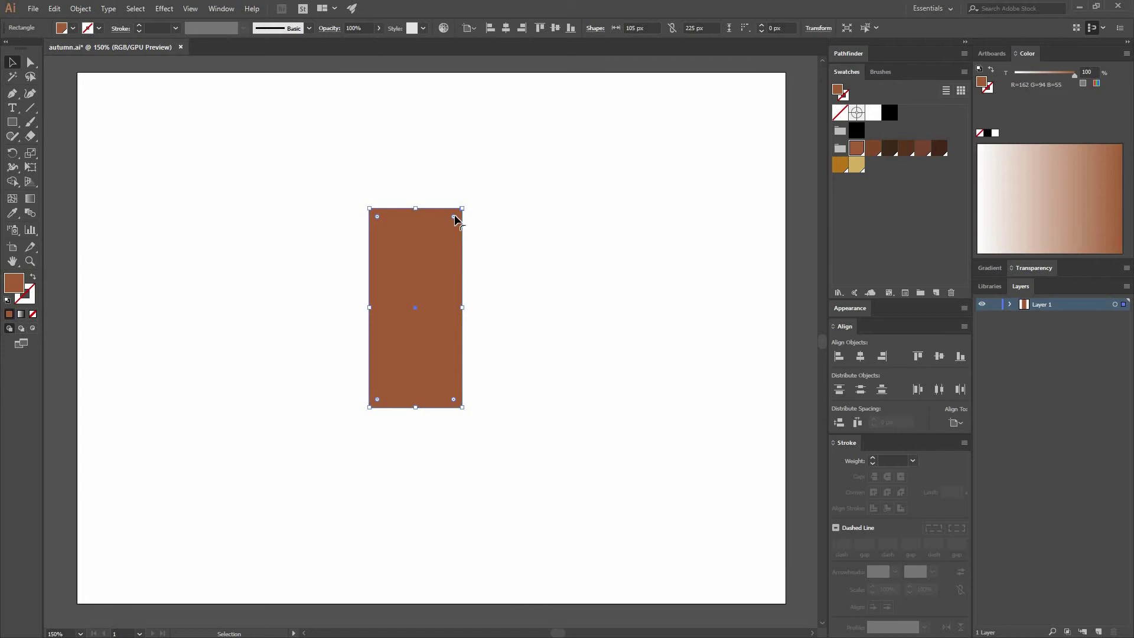
left_click_drag(452, 215, 450, 222)
double_click(772, 24)
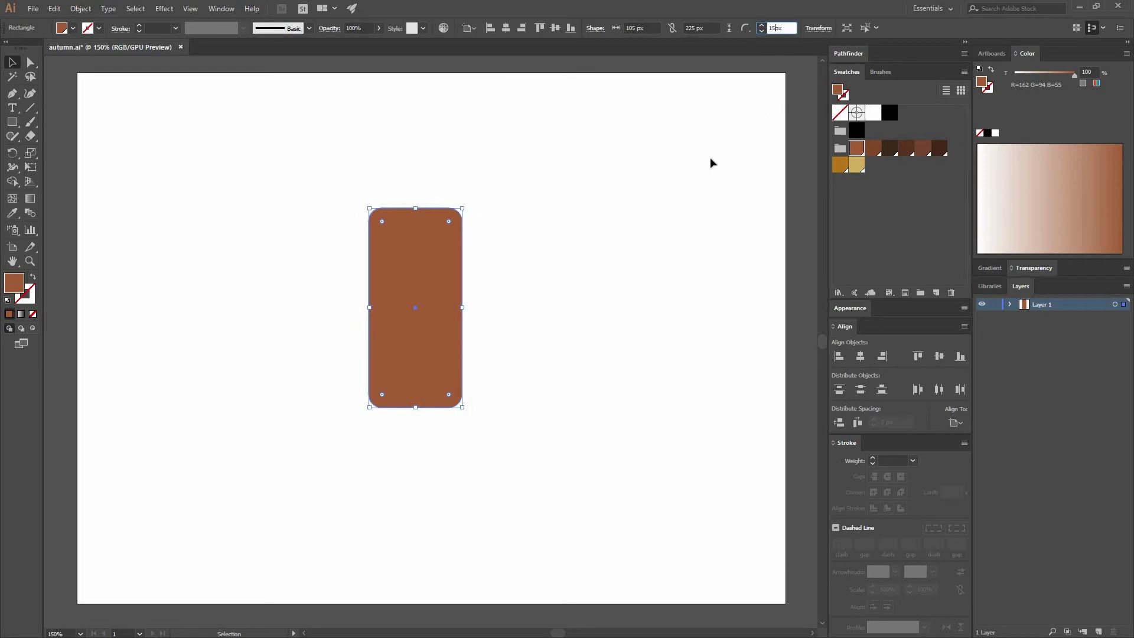
left_click(347, 211)
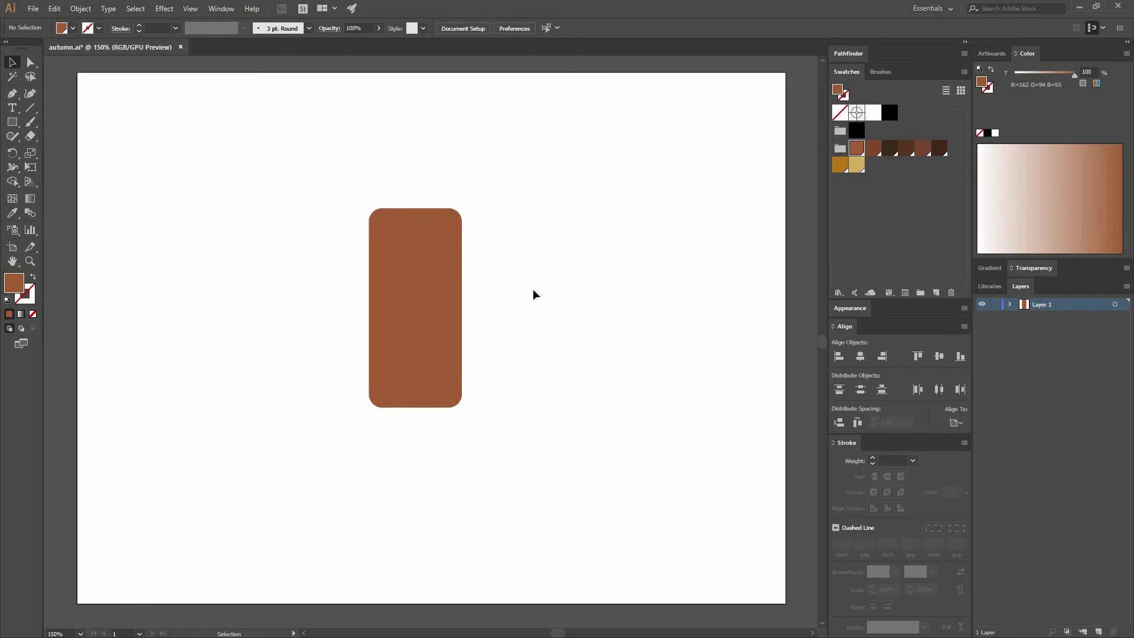
With no fill and a darker brown stroke (R=128 G=74 B=43), draw a vertical Pen line about 56 px long across the rectangle's top edge near its left corner.
key("ctrl+equal")
key("ctrl+equal")
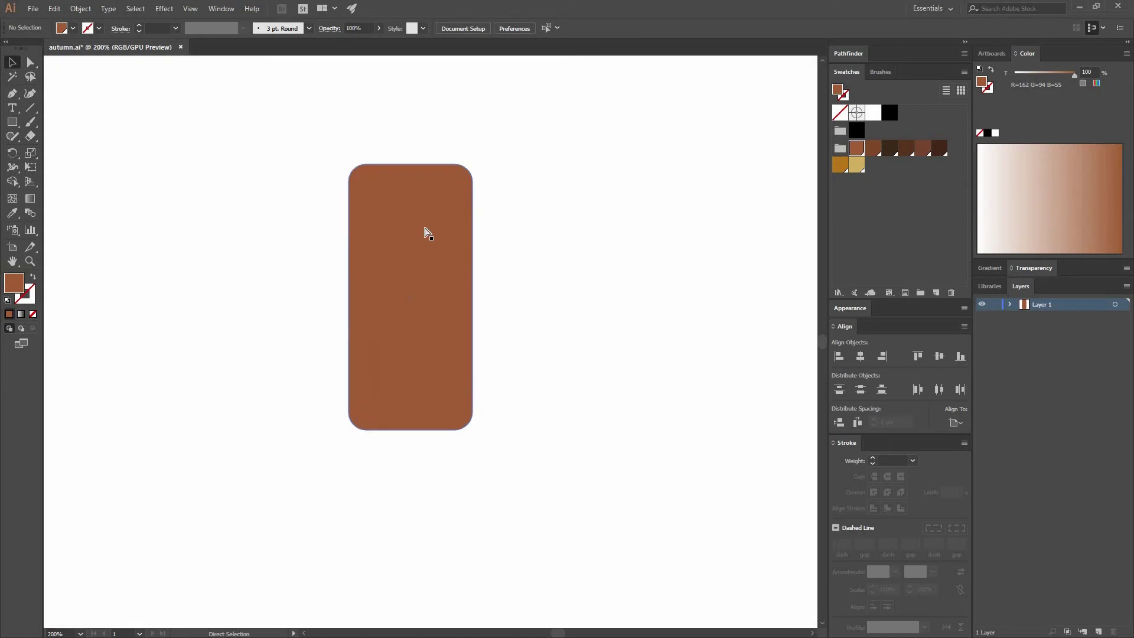
left_click(13, 96)
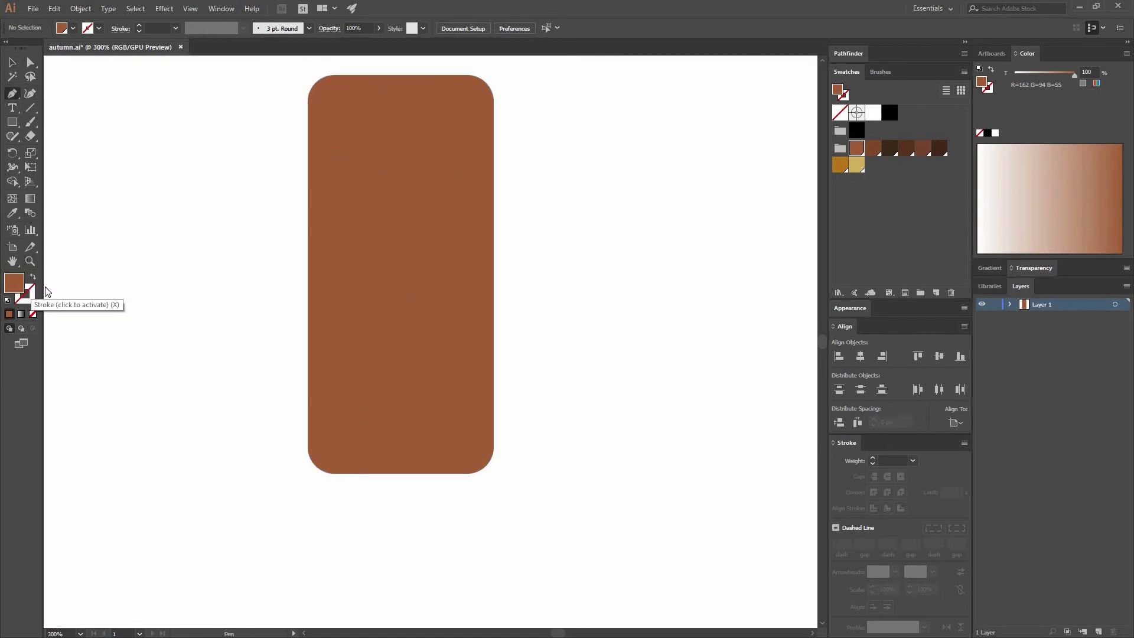
left_click(34, 301)
key("shift+x")
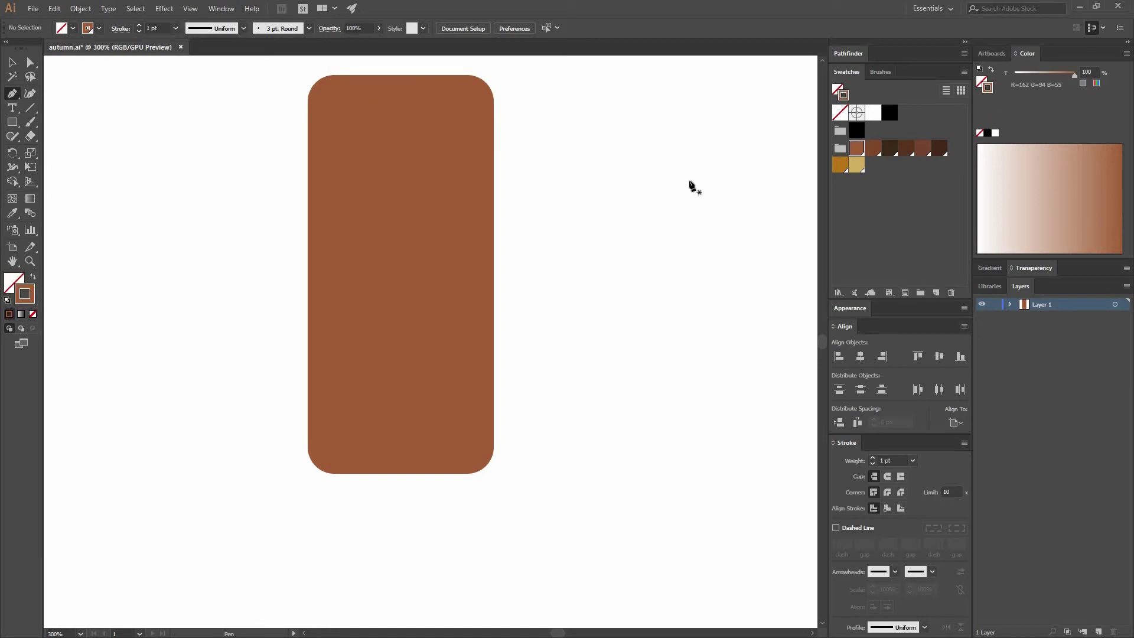
left_click(873, 149)
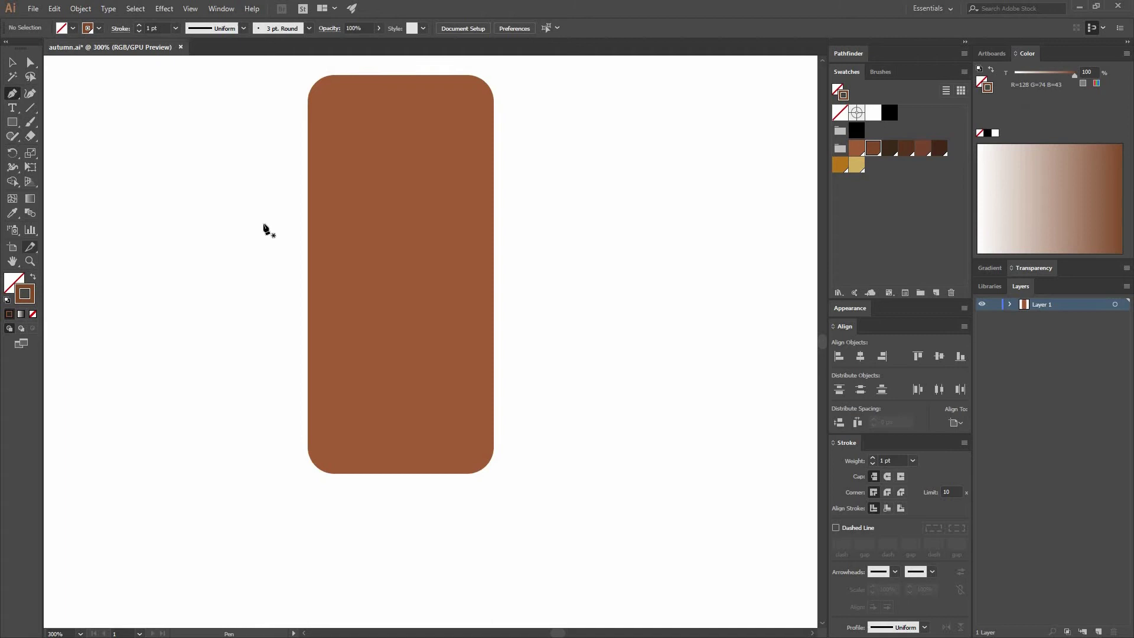
left_click(349, 65)
scroll(349, 99, "up", 1)
left_click(346, 267)
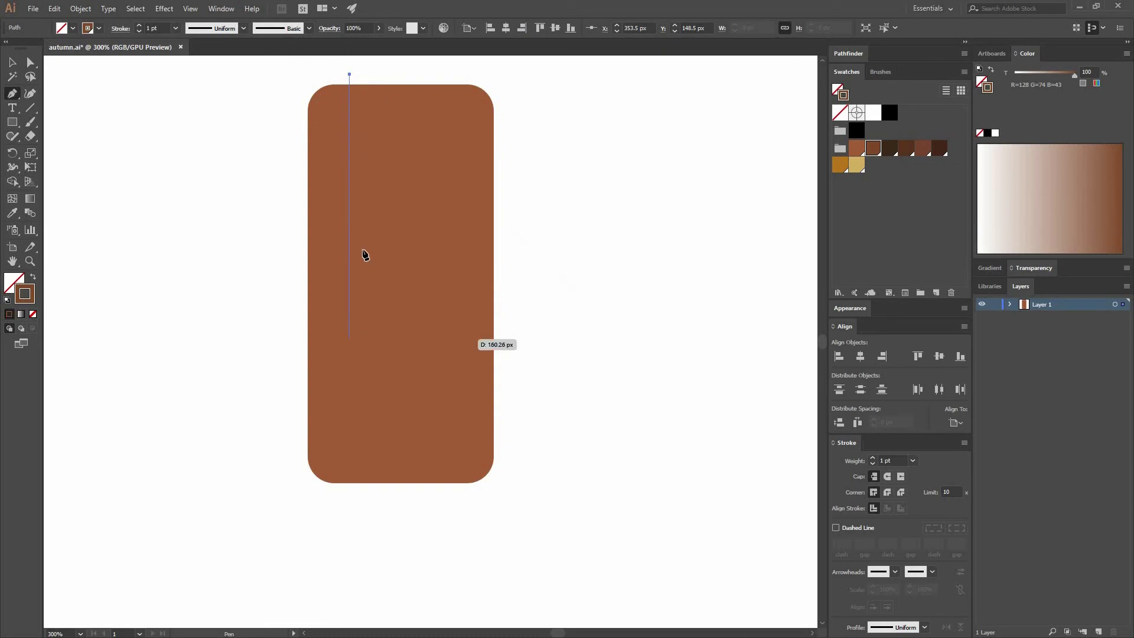
left_click(359, 172)
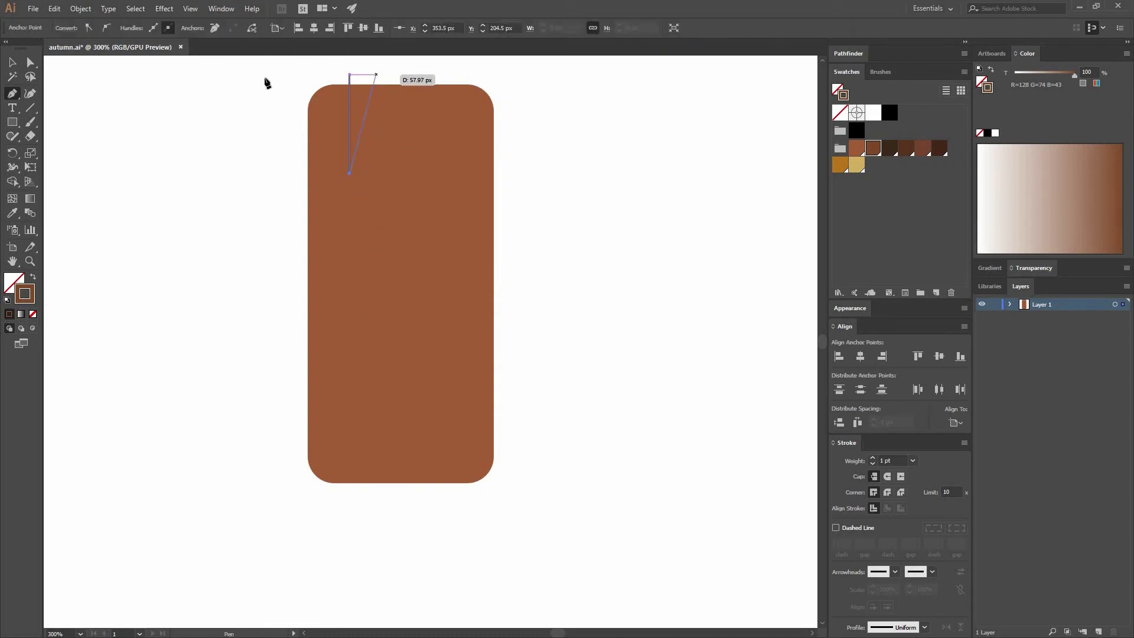
key("v")
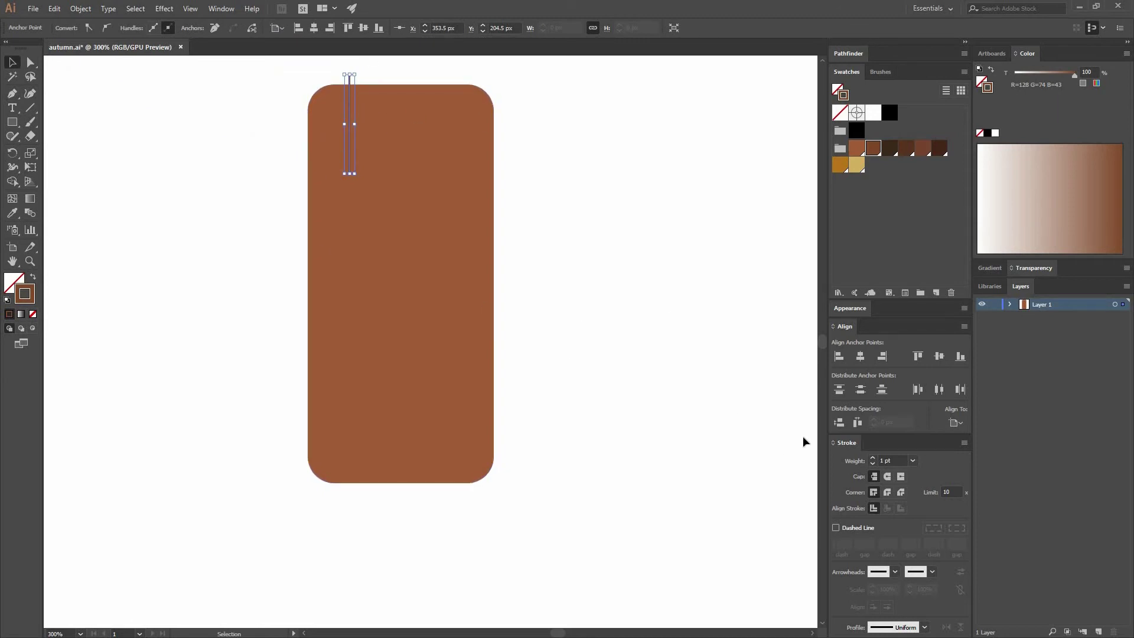
Set the stroke weight of the vertical line to 2 pt and deselect it.
left_click(230, 10)
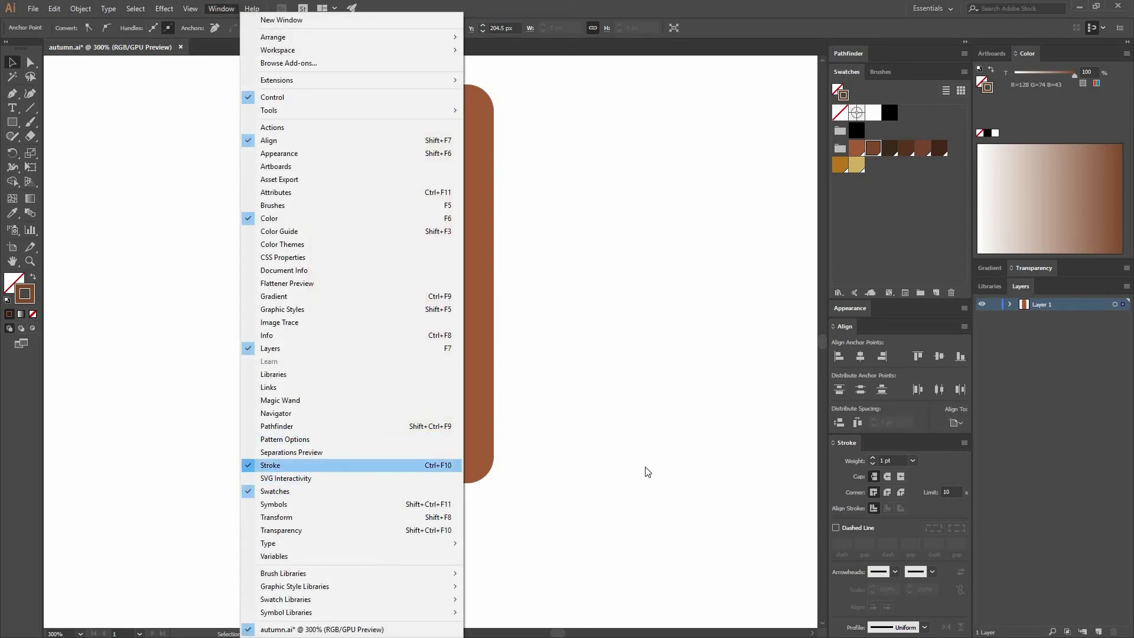
left_click(916, 464)
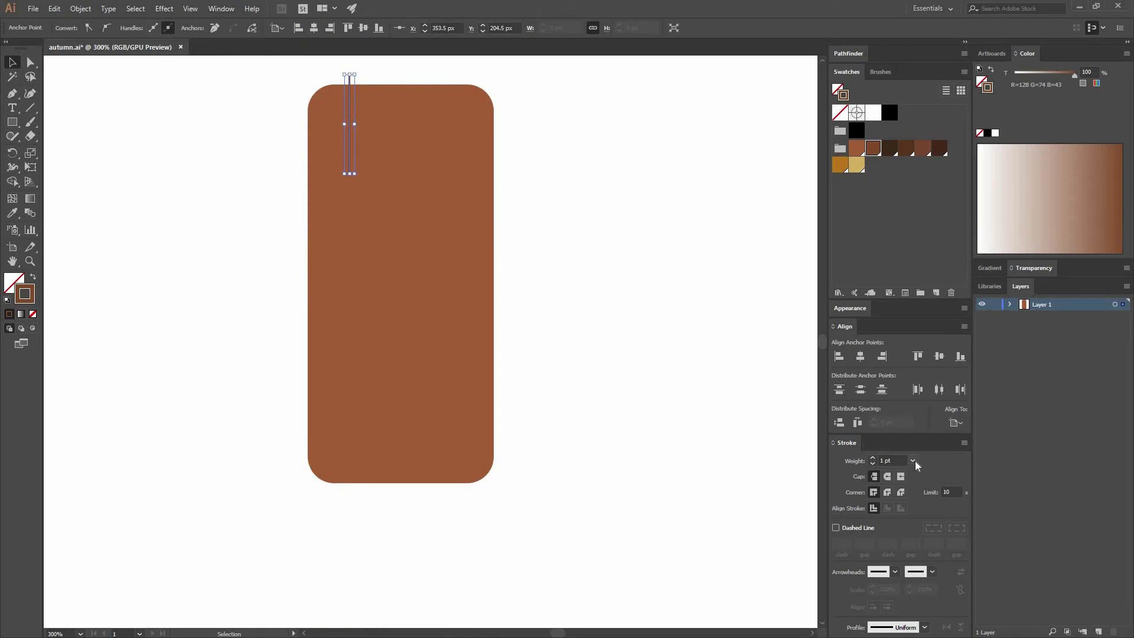
left_click(915, 461)
left_click(928, 227)
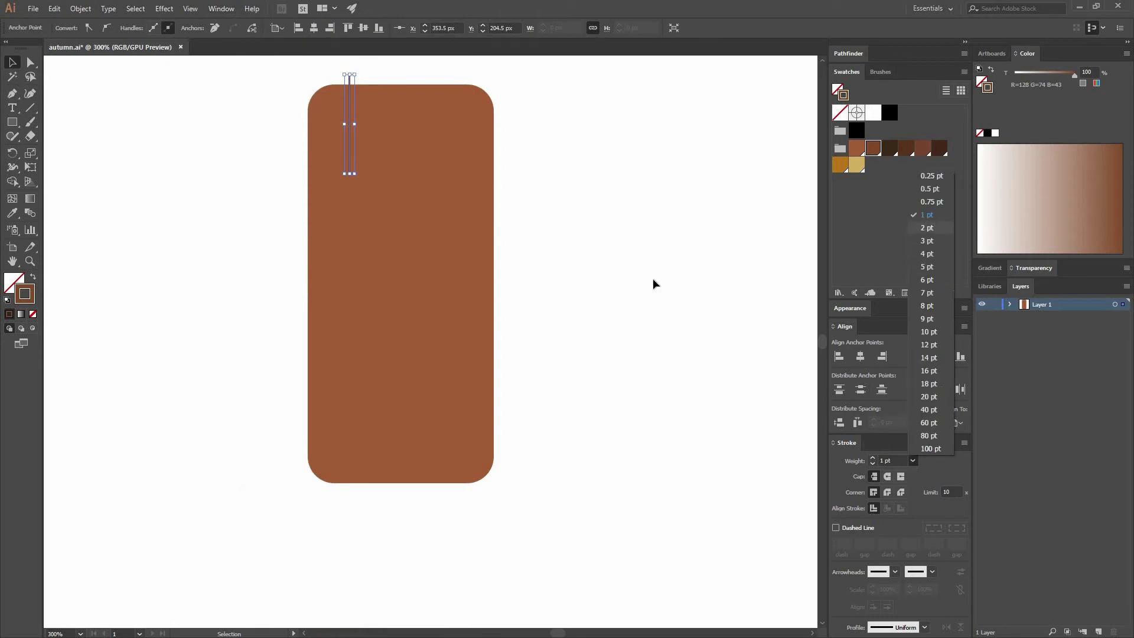
left_click(440, 73)
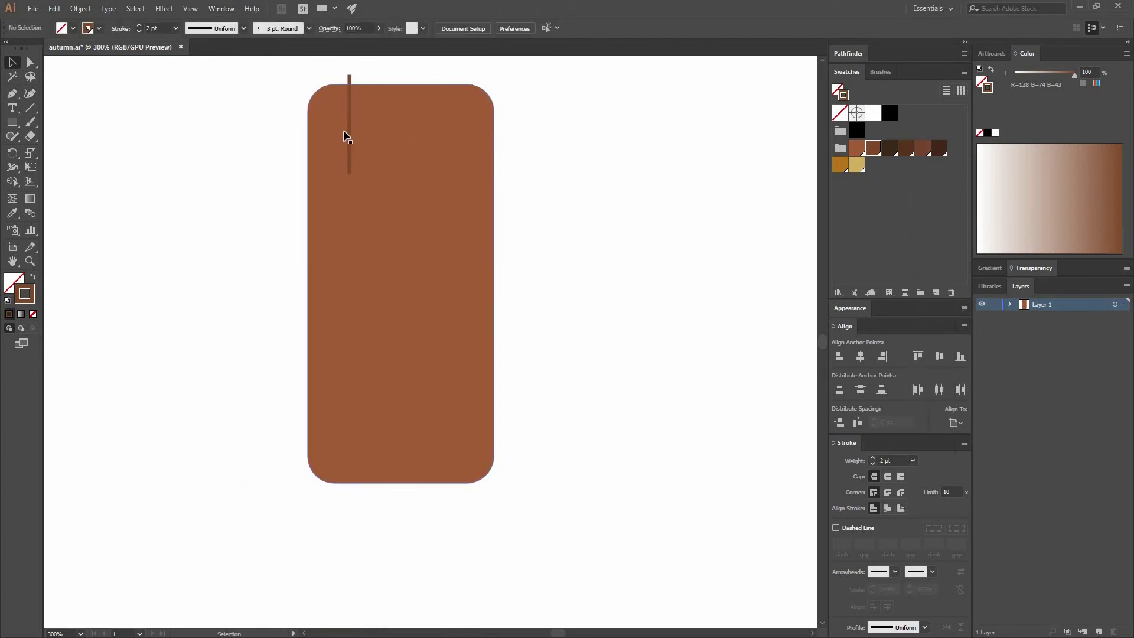
Draw two more vertical Pen lines: one about 90 px long beside the first, and one crossing the rectangle's full height near its right edge.
left_click(9, 96)
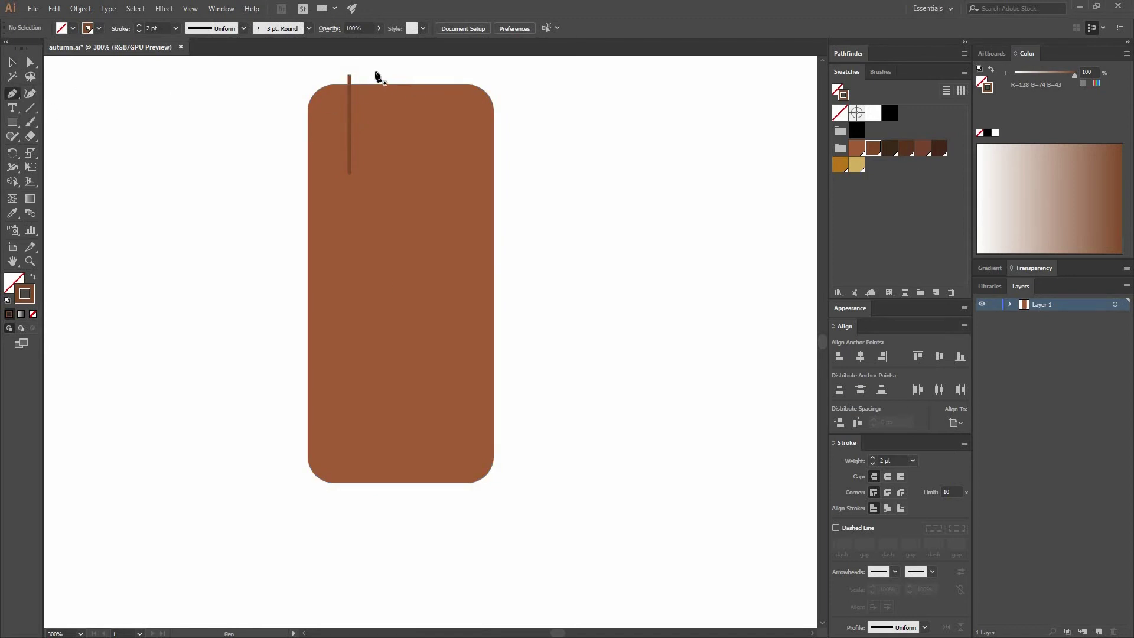
left_click(371, 70)
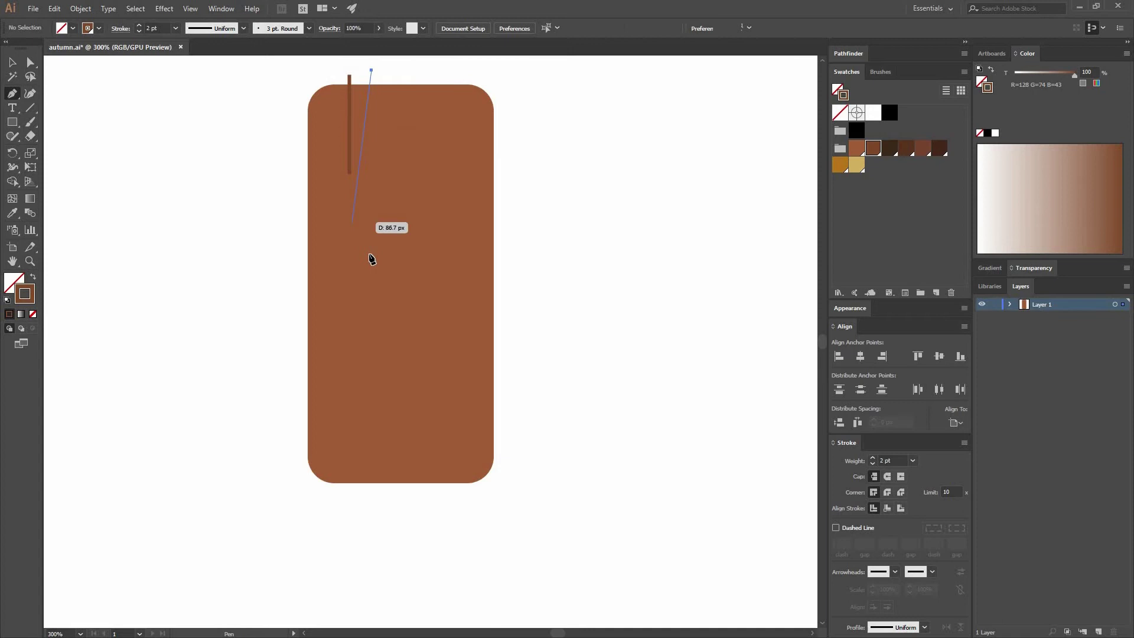
left_click(371, 230)
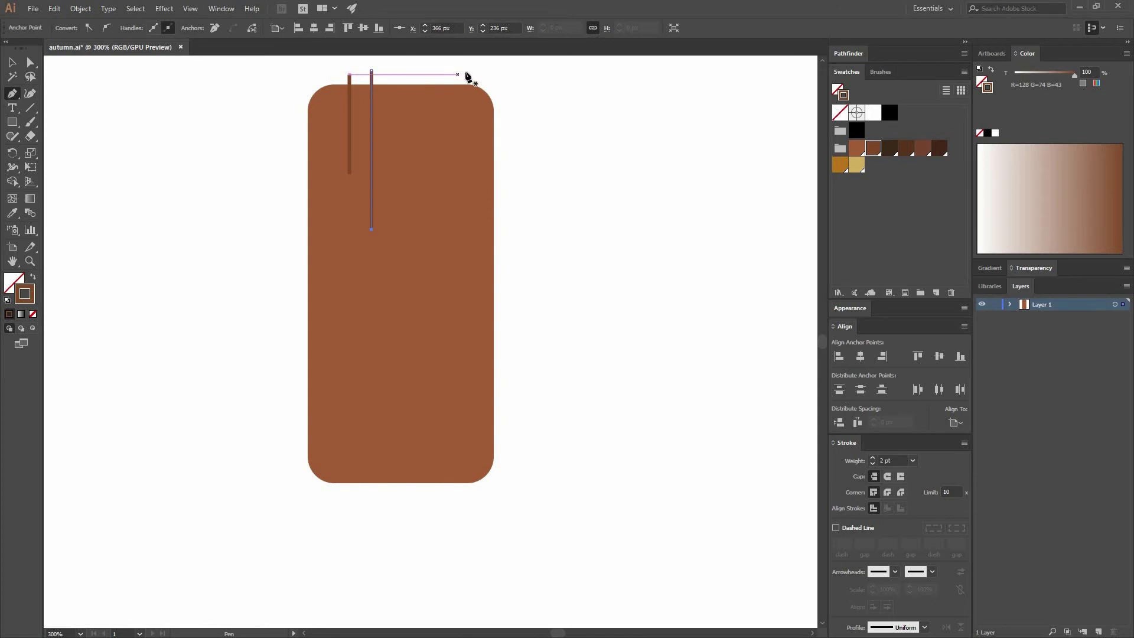
left_click(469, 78)
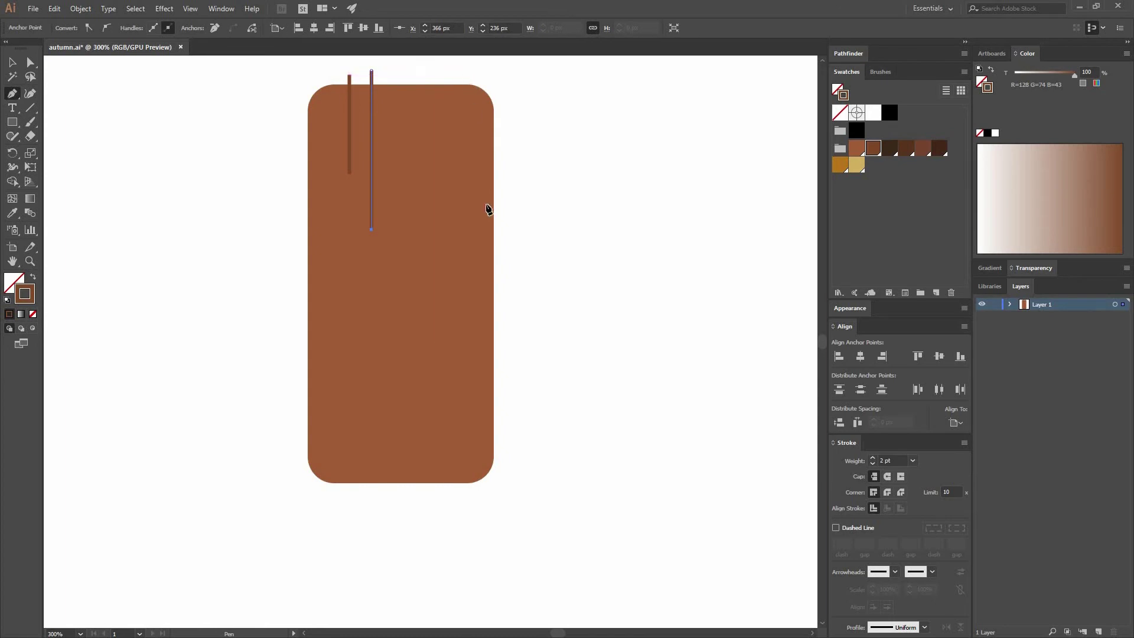
left_click(481, 513, "shift")
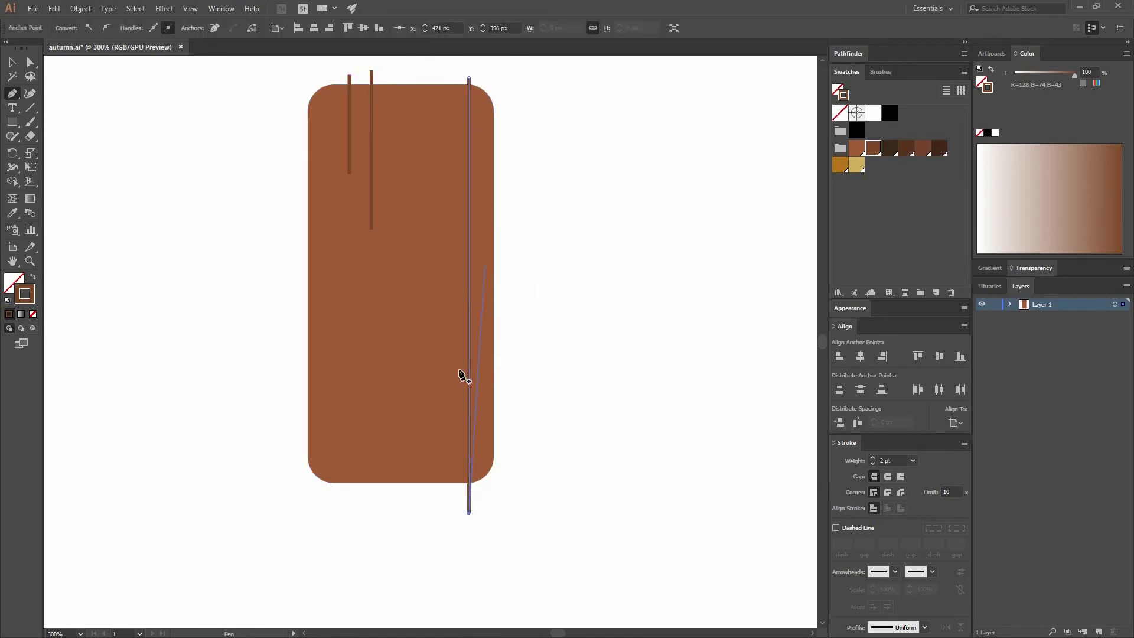
Draw two shorter vertical lines in the rectangle's lower right and shift the one crossing the bottom edge slightly to the right.
left_click(444, 340)
left_click(445, 464, "shift")
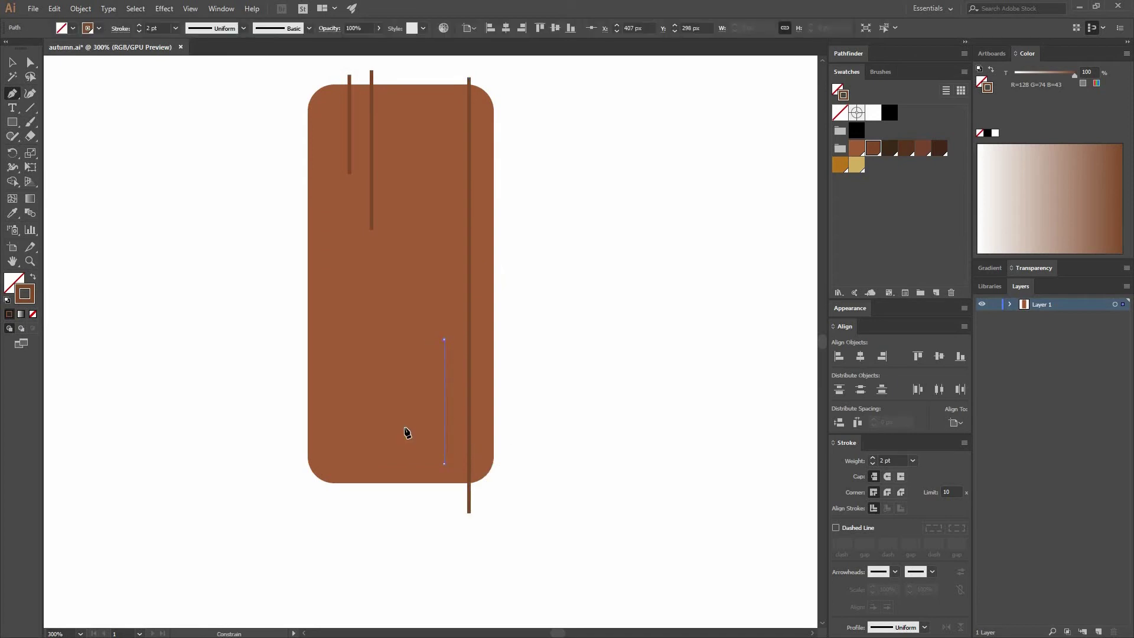
left_click(413, 374)
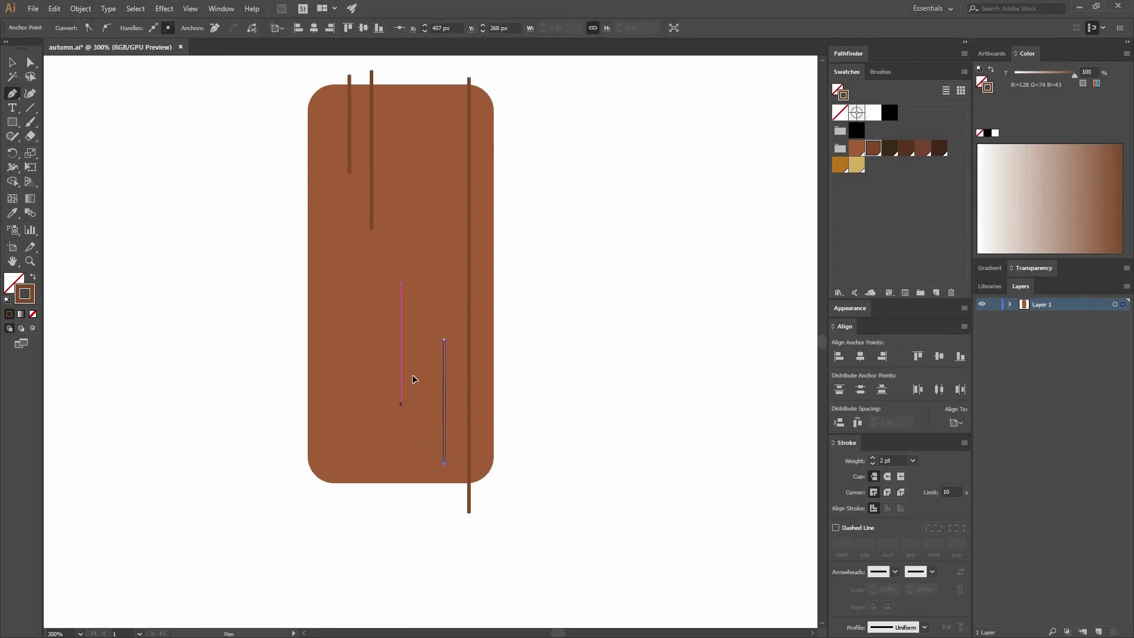
left_click(418, 513, "shift")
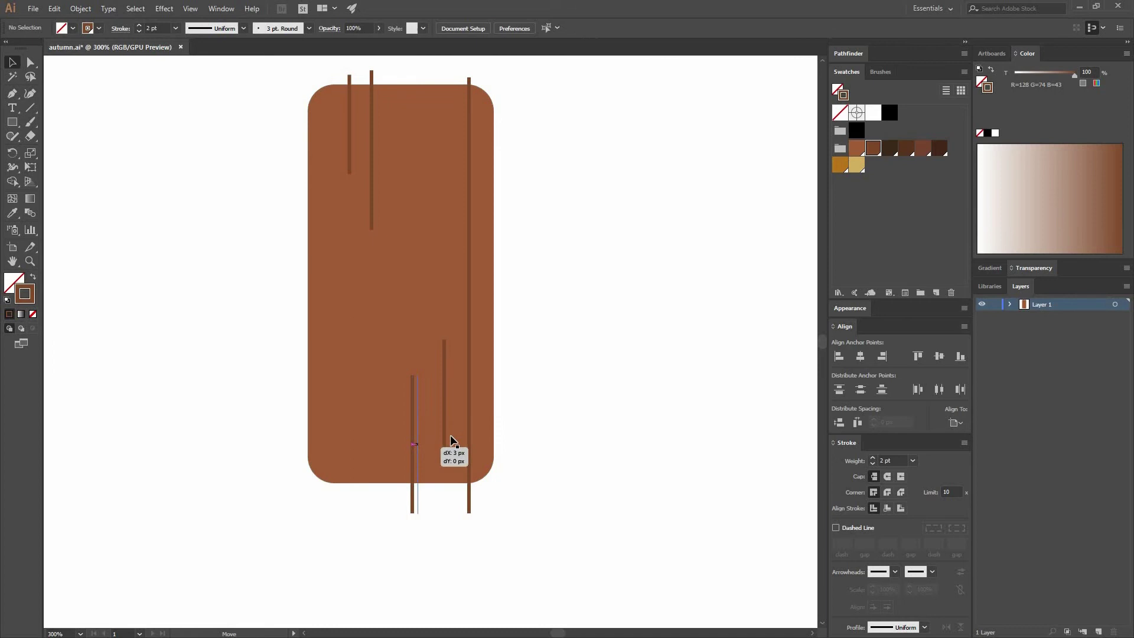
key("v")
left_click(627, 259)
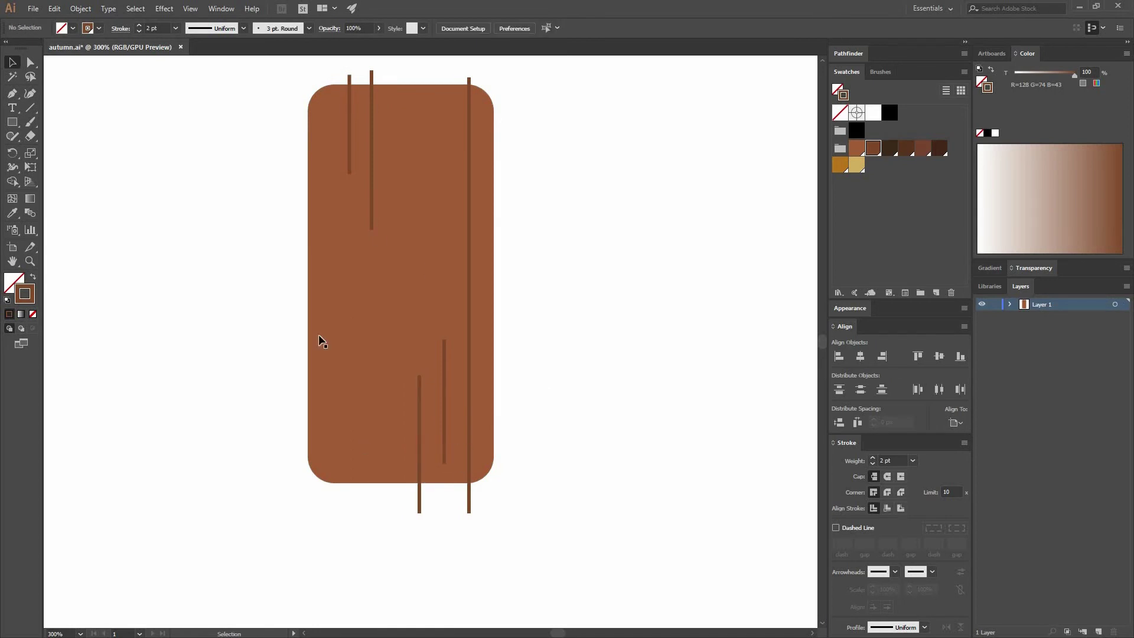
Draw an unfilled ellipse about 40 px wide and 67 px high in the lower-left part of the rectangle.
left_click(14, 123)
left_click(16, 123)
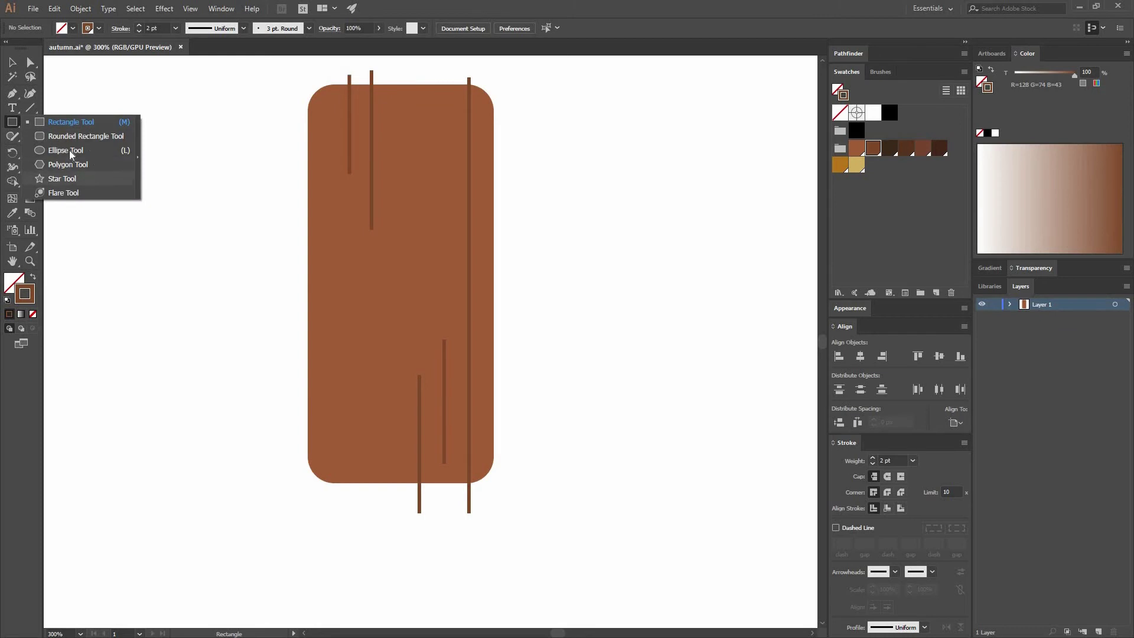
left_click(113, 150)
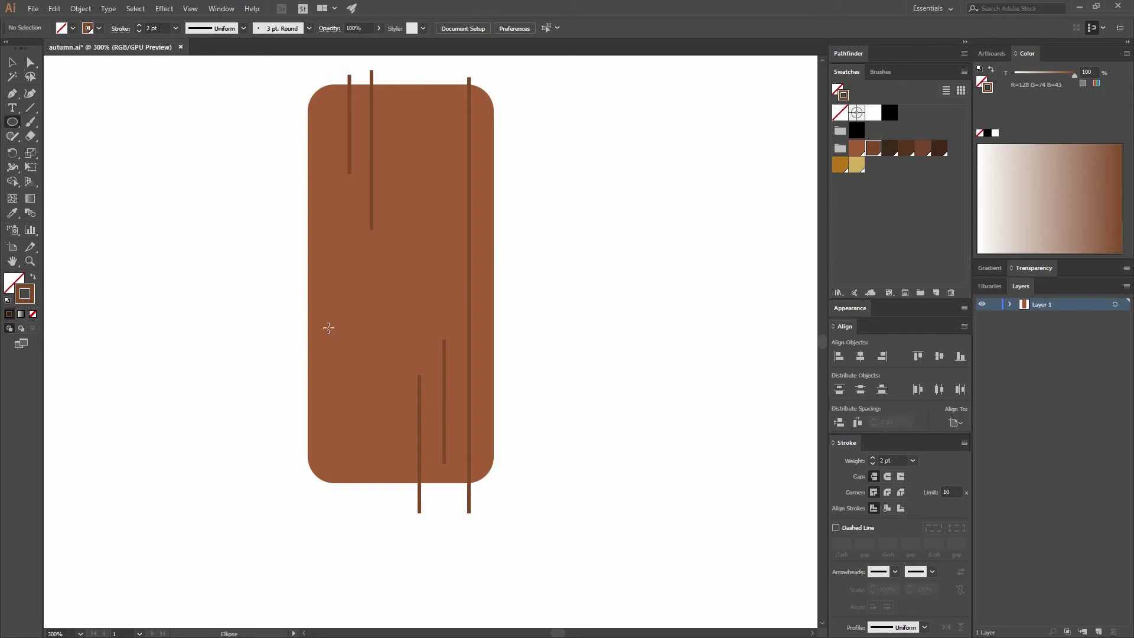
left_click_drag(367, 395, 401, 446)
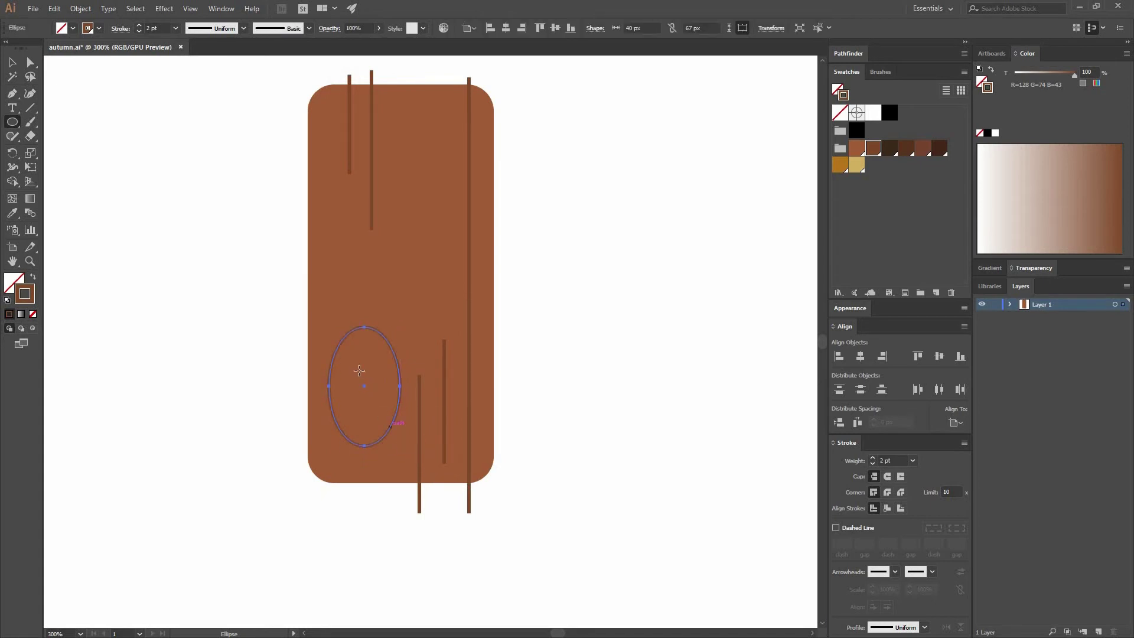
Undo the large ellipse and draw a smaller unfilled one, about 17 px wide and 33 px high, in the rectangle's lower-left part.
key("ctrl+z")
left_click_drag(357, 367, 389, 427)
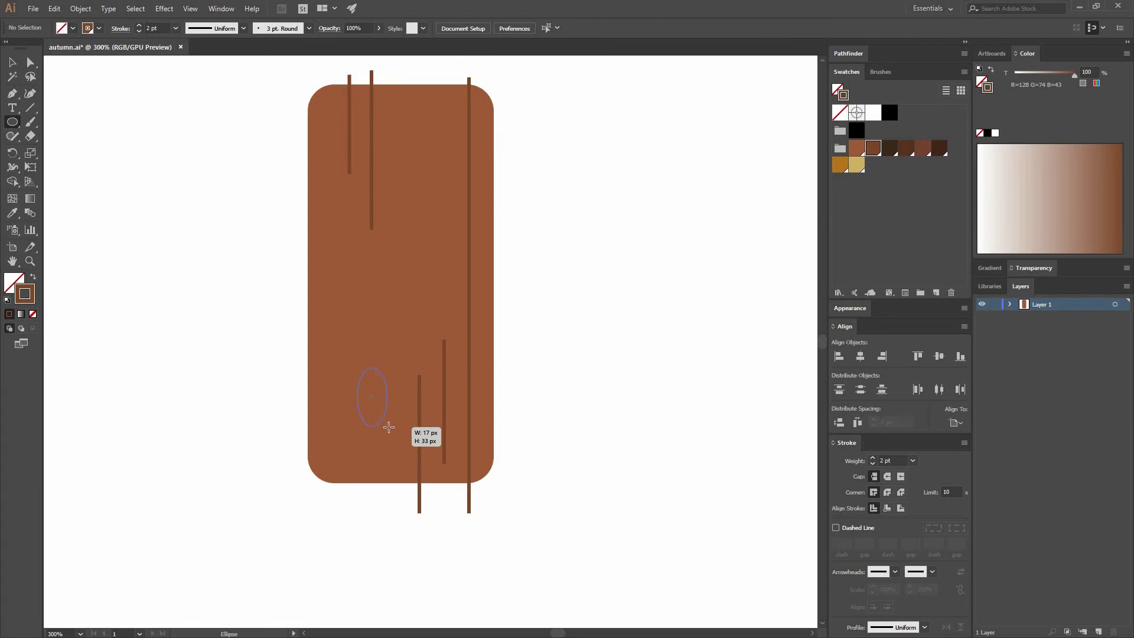
left_click_drag(389, 427, 389, 427)
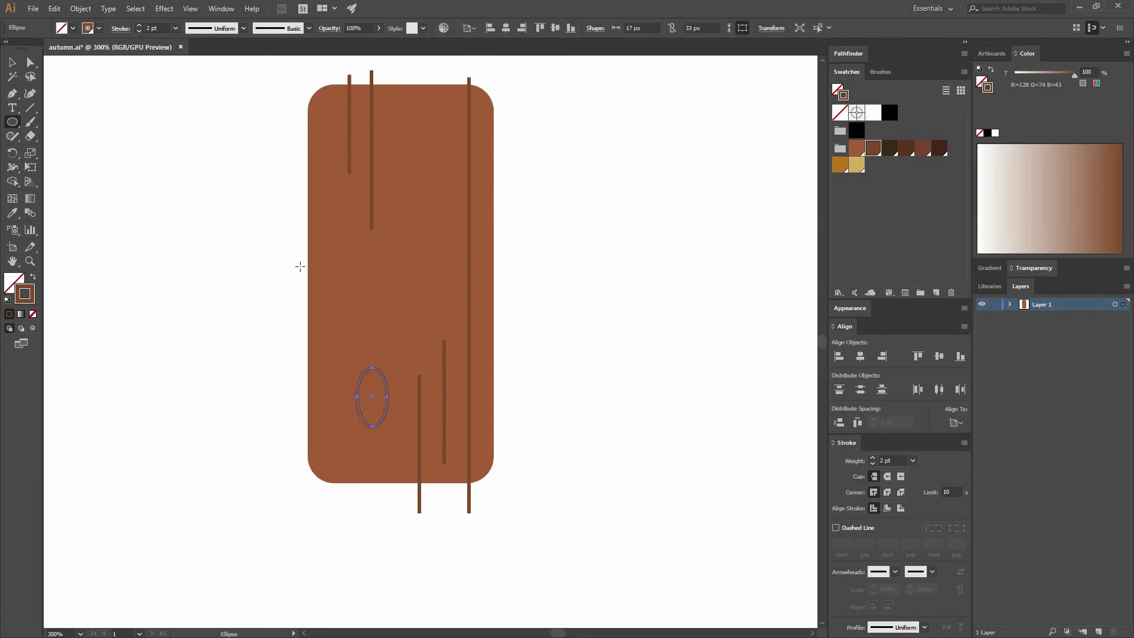
Add an outer ring around the small ellipse with Offset Path at 4 px and Miter joins.
left_click(12, 63)
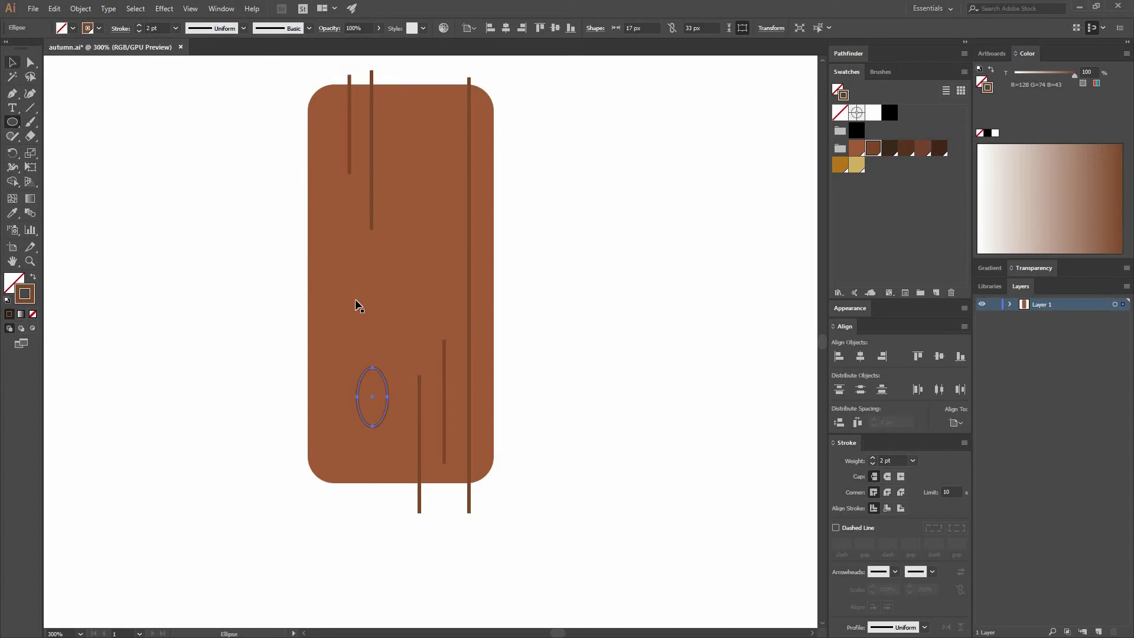
left_click(80, 8)
mouse_move(225, 278)
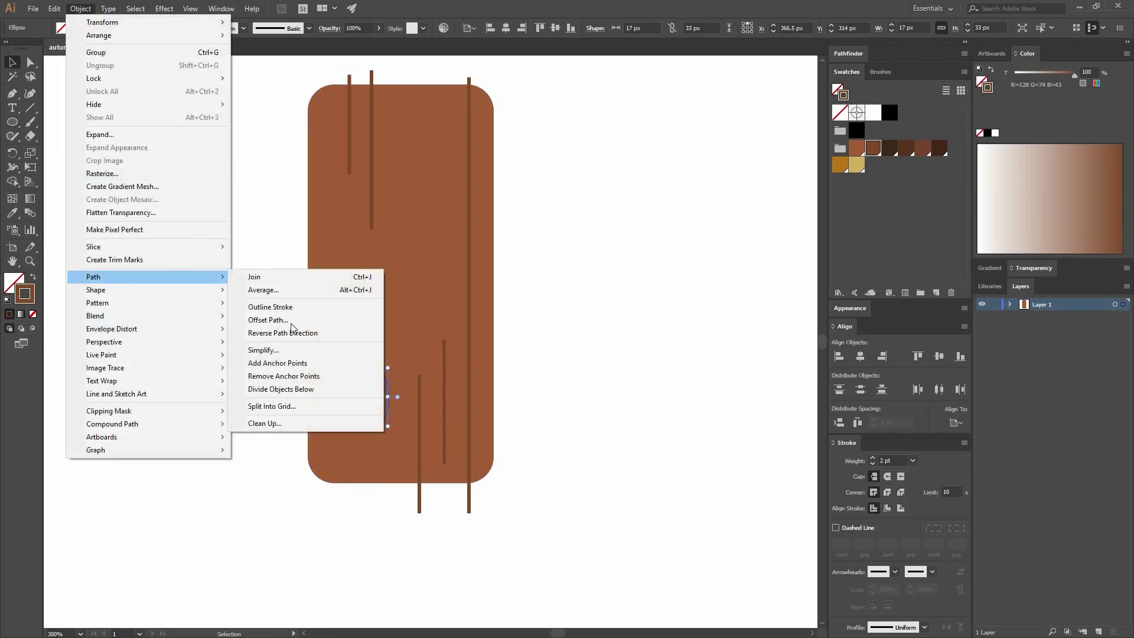
left_click(292, 320)
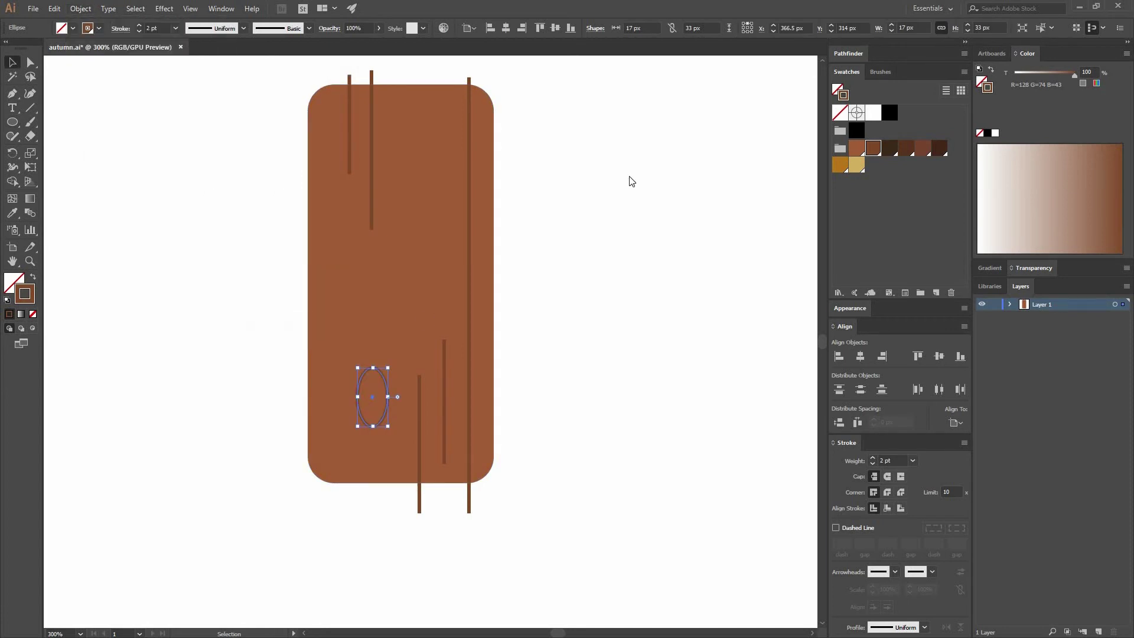
left_click(523, 259)
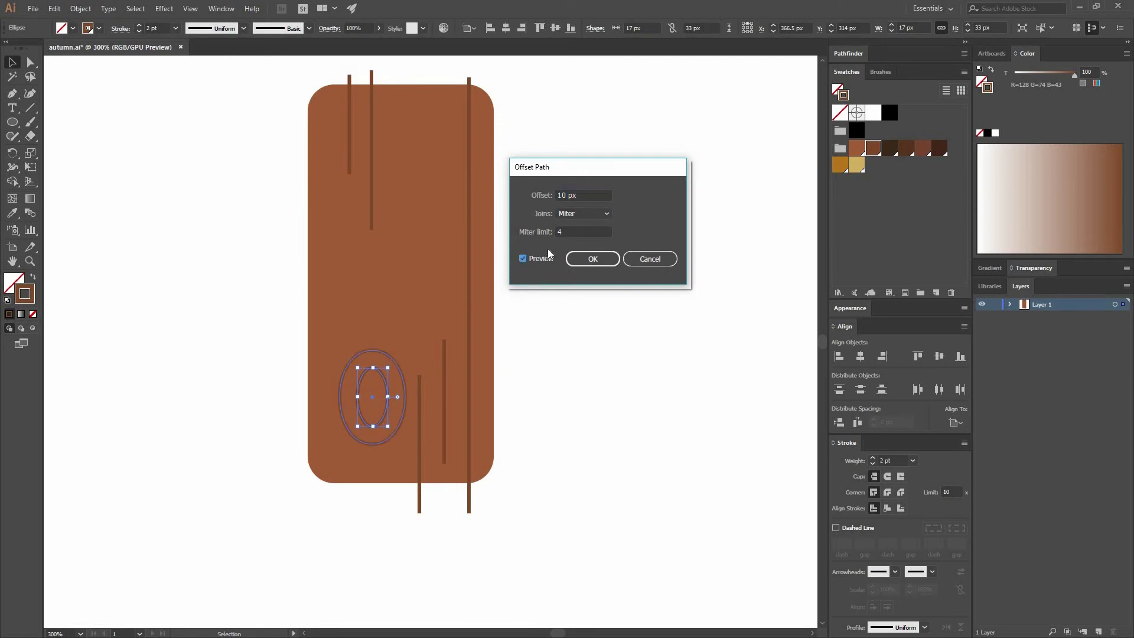
left_click(539, 194)
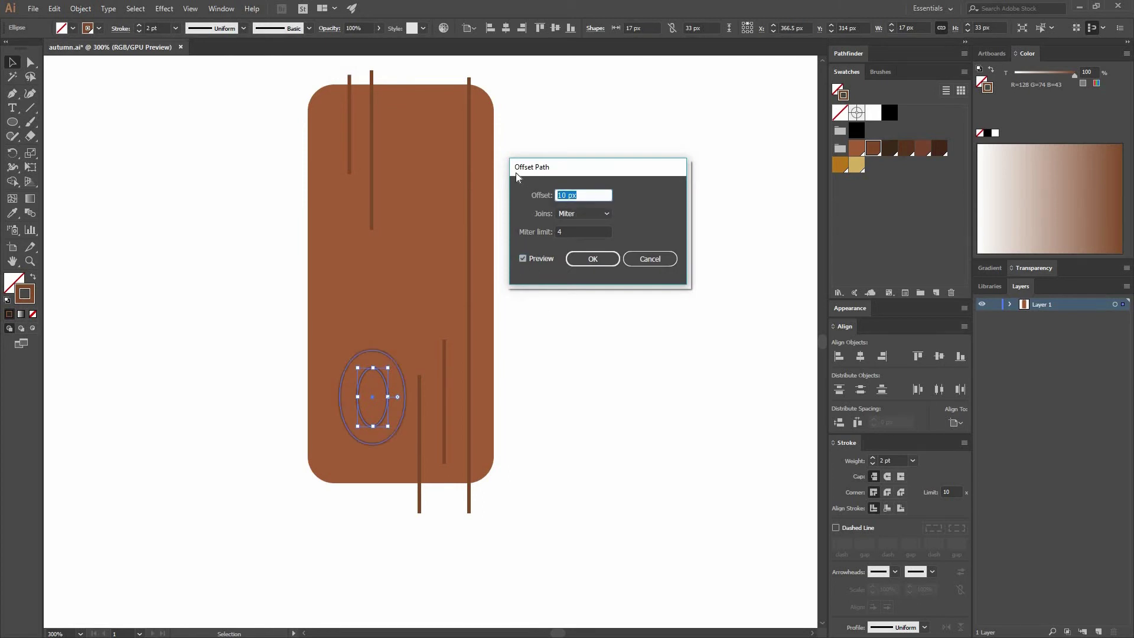
type("2")
key("Tab")
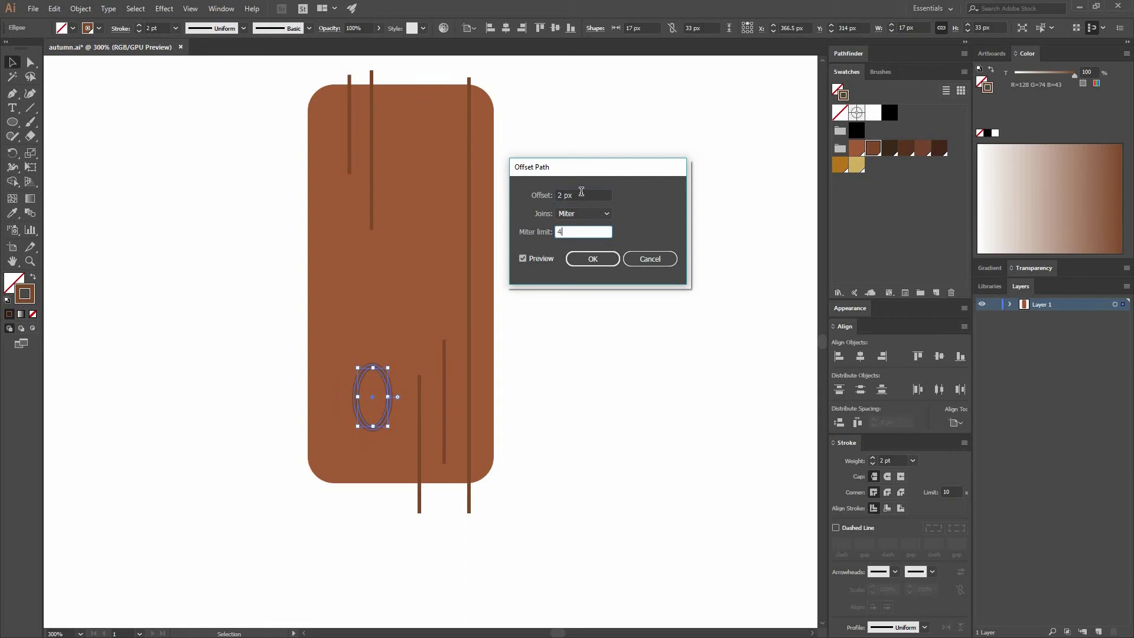
key("shift+Tab")
type("5")
left_click(573, 232)
left_click(571, 195)
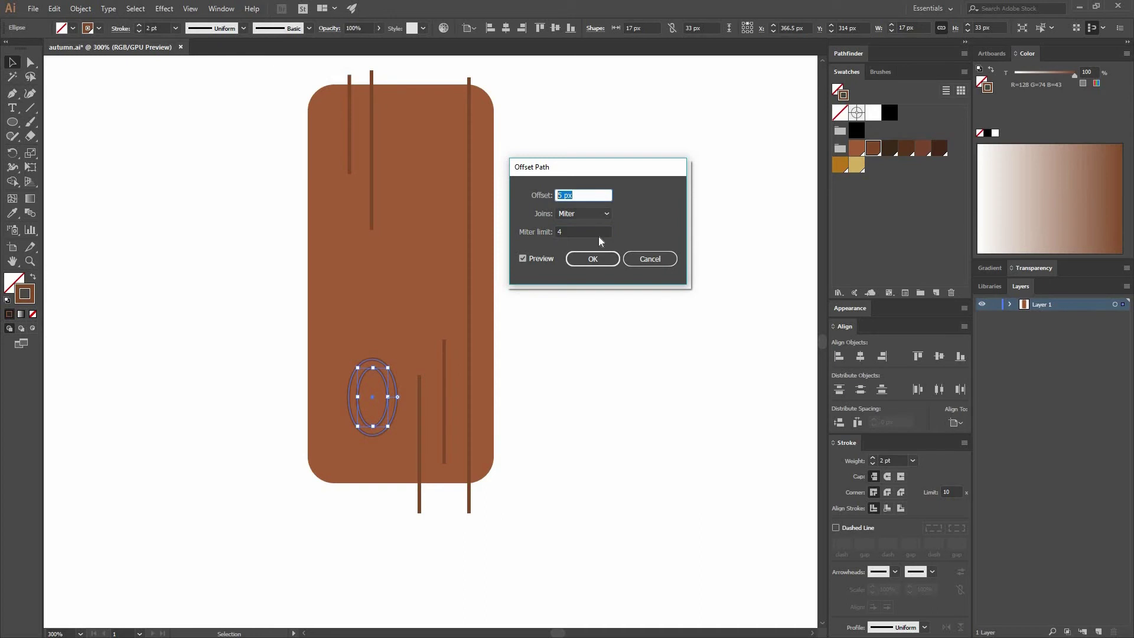
type("4")
key("Tab")
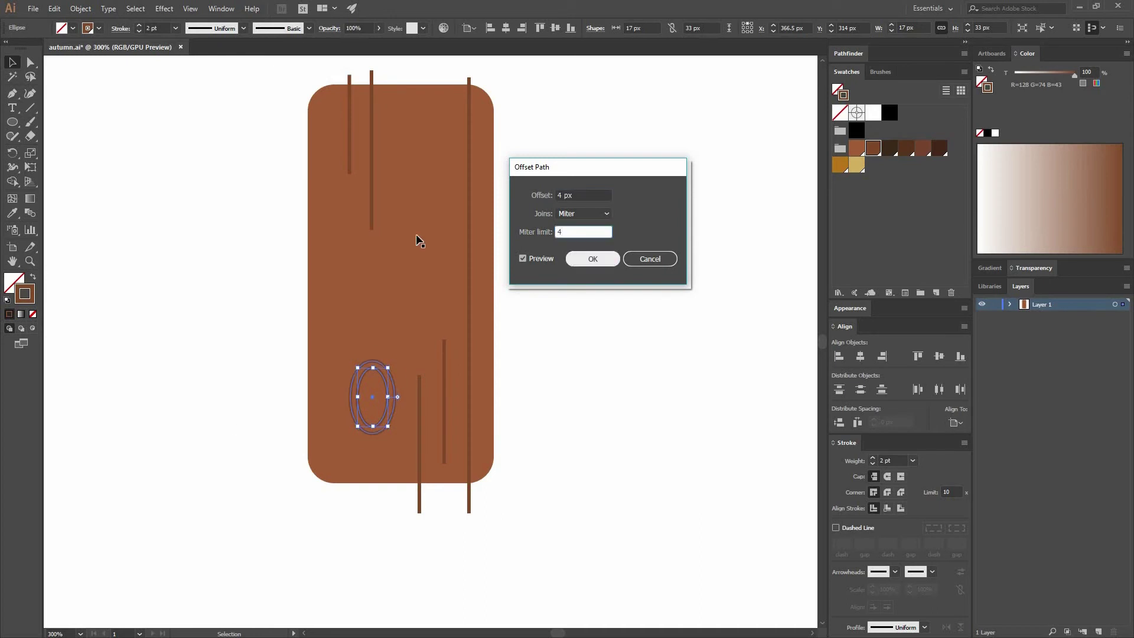
key("Return")
Offset the outer ring by another 4 px to make a third concentric ellipse, and deselect it.
left_click(81, 8)
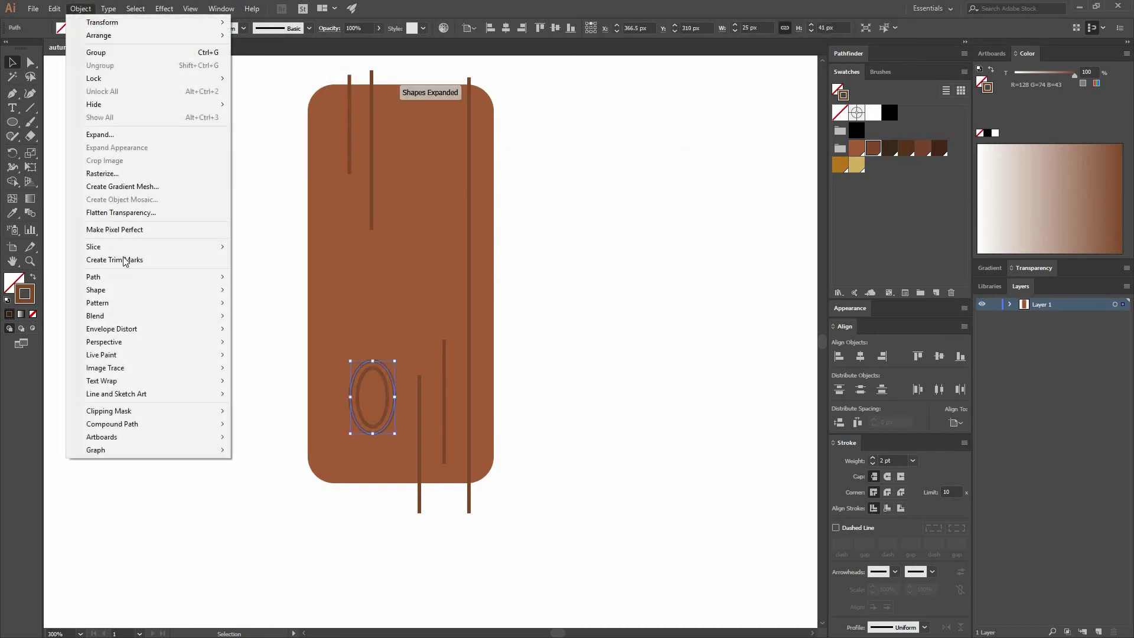
mouse_move(127, 277)
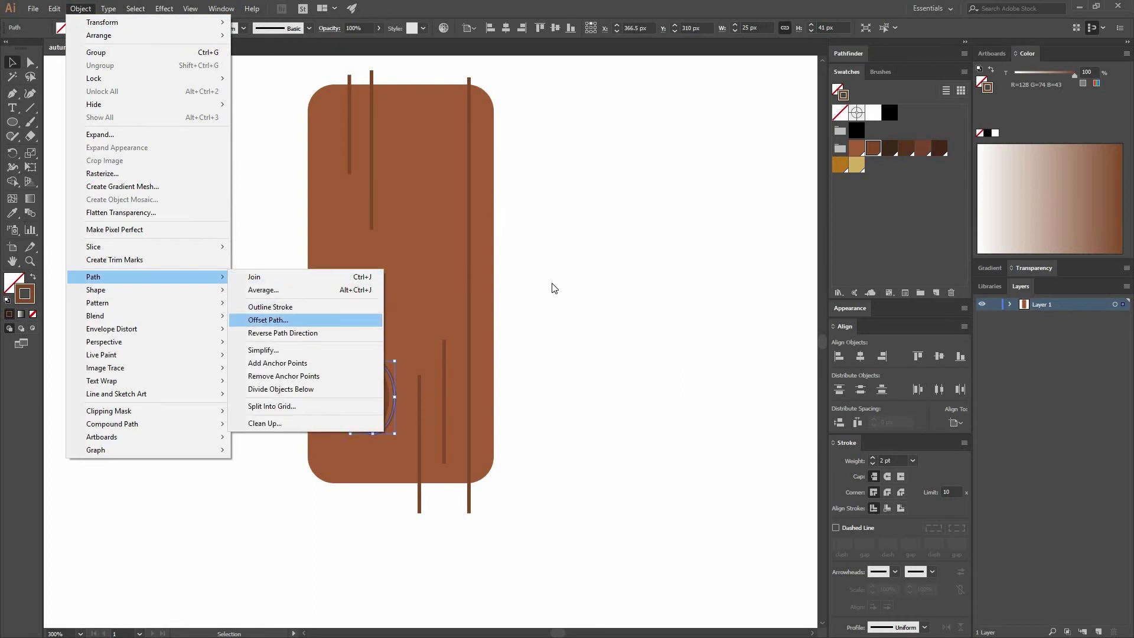
key("Return")
left_click(541, 258)
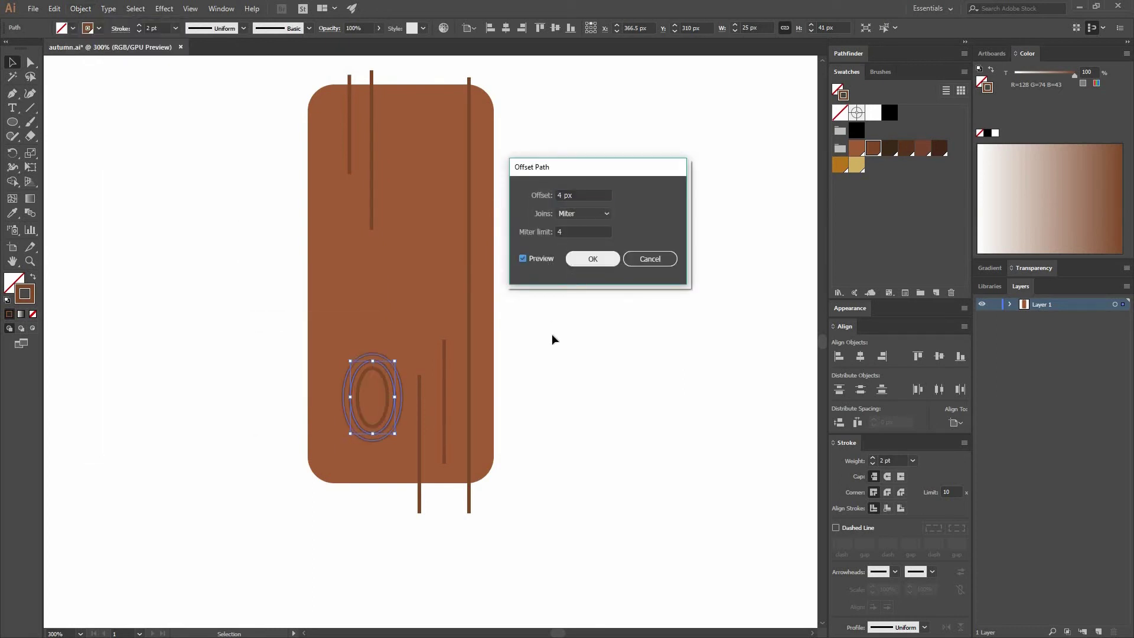
key("Return")
left_click(535, 394)
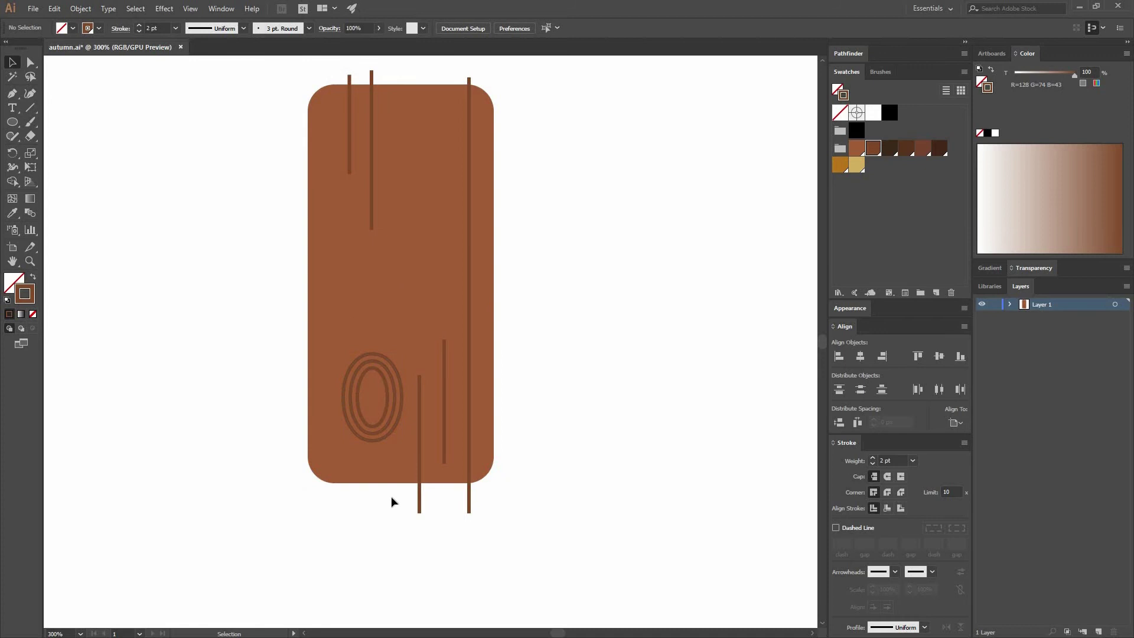
Move the concentric ellipses closer to the rectangle's lower-left corner and place an enlarged copy, about 46 by 79 px, across its upper edge.
left_click(381, 466)
left_click(400, 414)
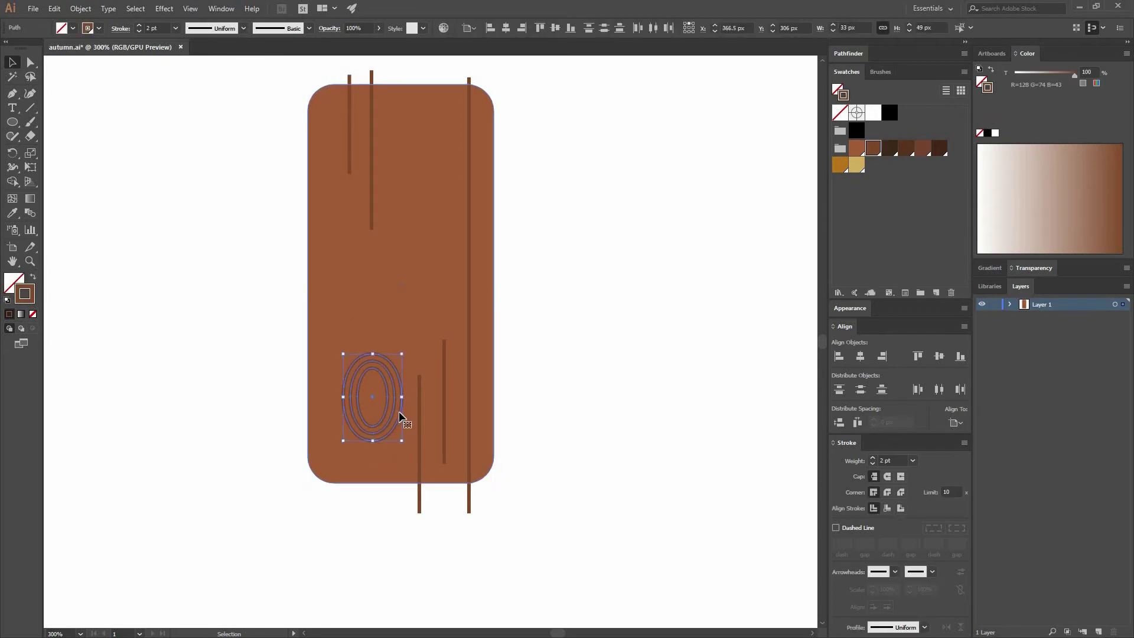
left_click_drag(384, 435, 403, 411)
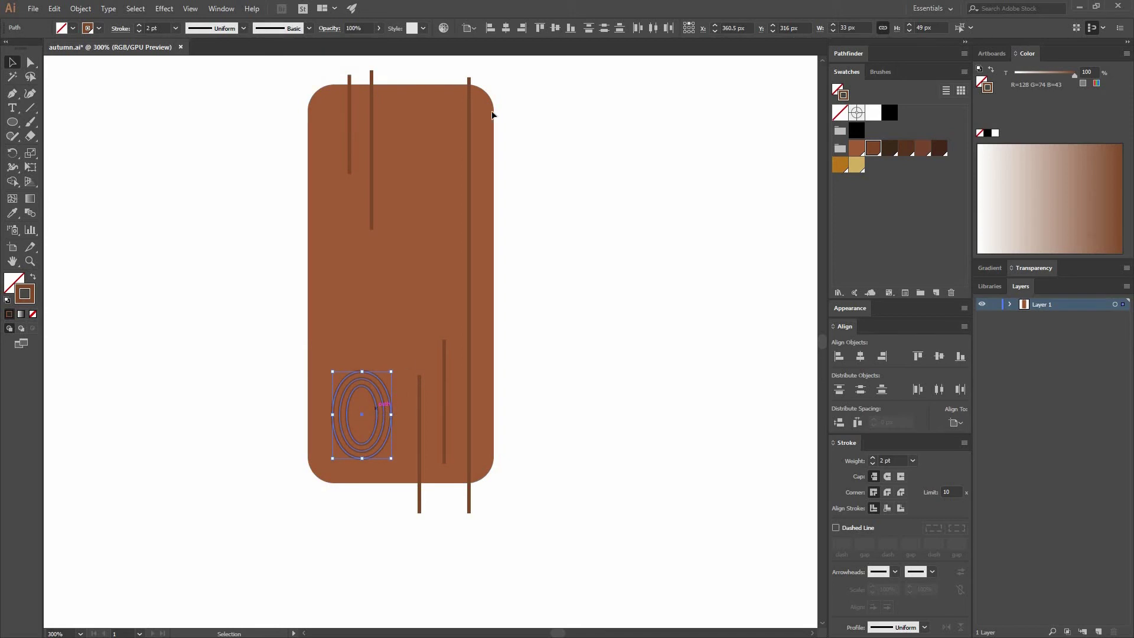
left_click_drag(376, 423, 426, 193)
left_click_drag(436, 140, 407, 104)
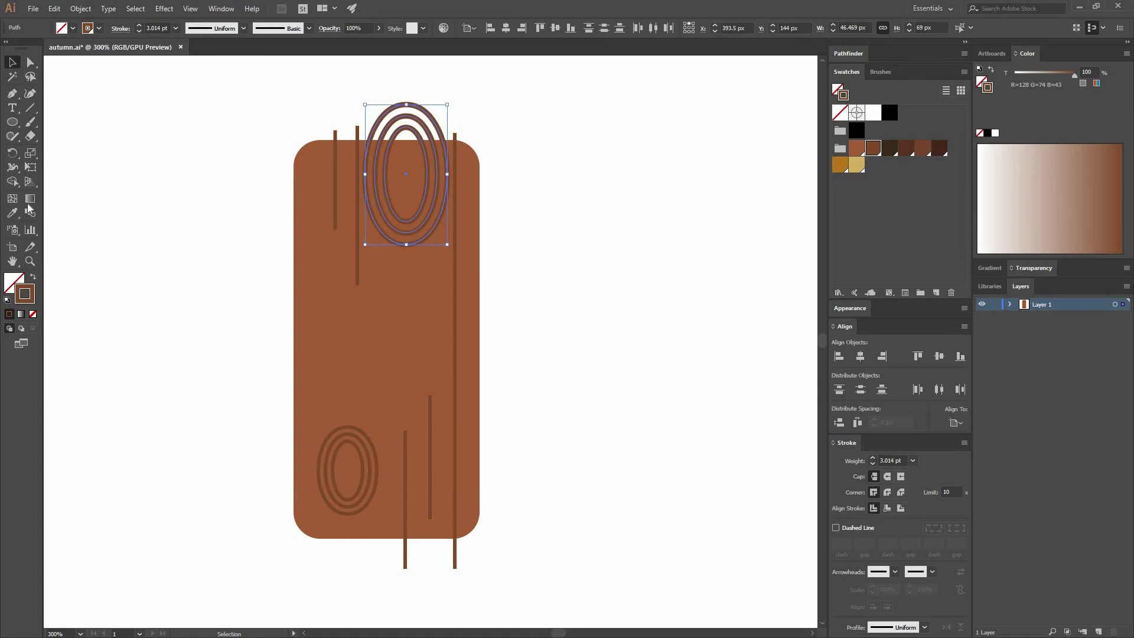
Match the enlarged ellipses' stroke to the 2 pt vertical grain line with the Eyedropper.
left_click(13, 212)
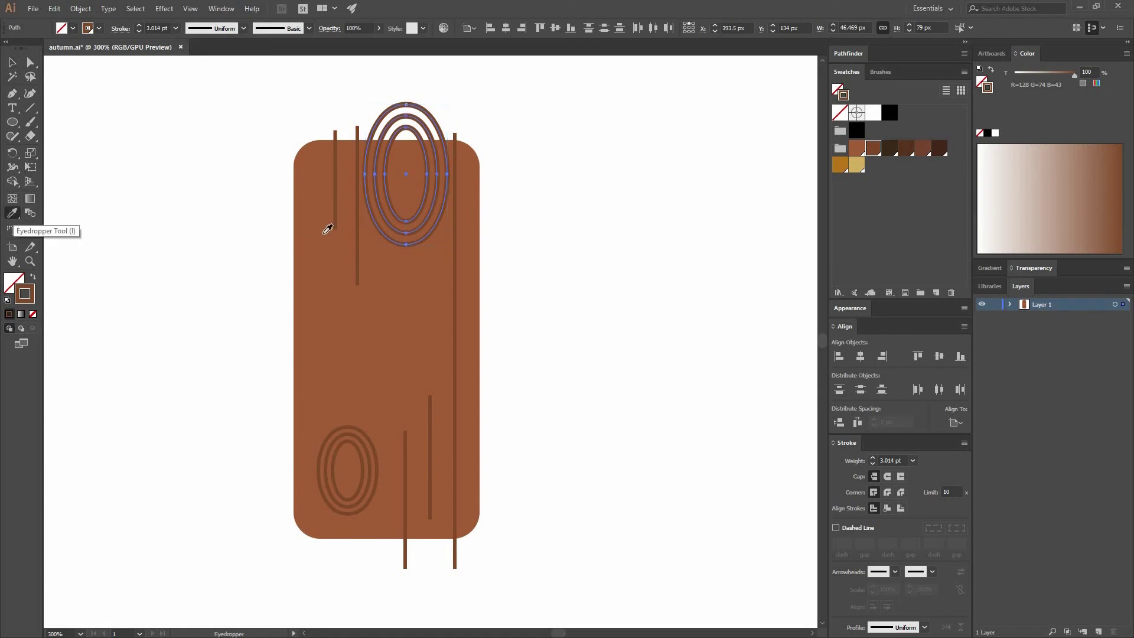
left_click(357, 224)
key("v")
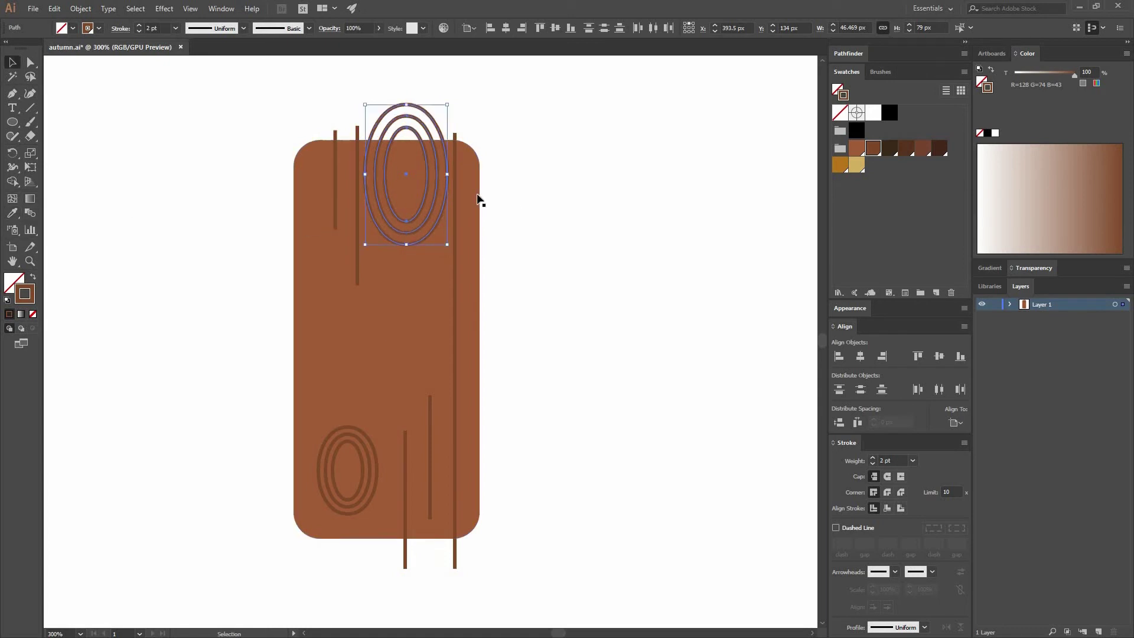
left_click(476, 187)
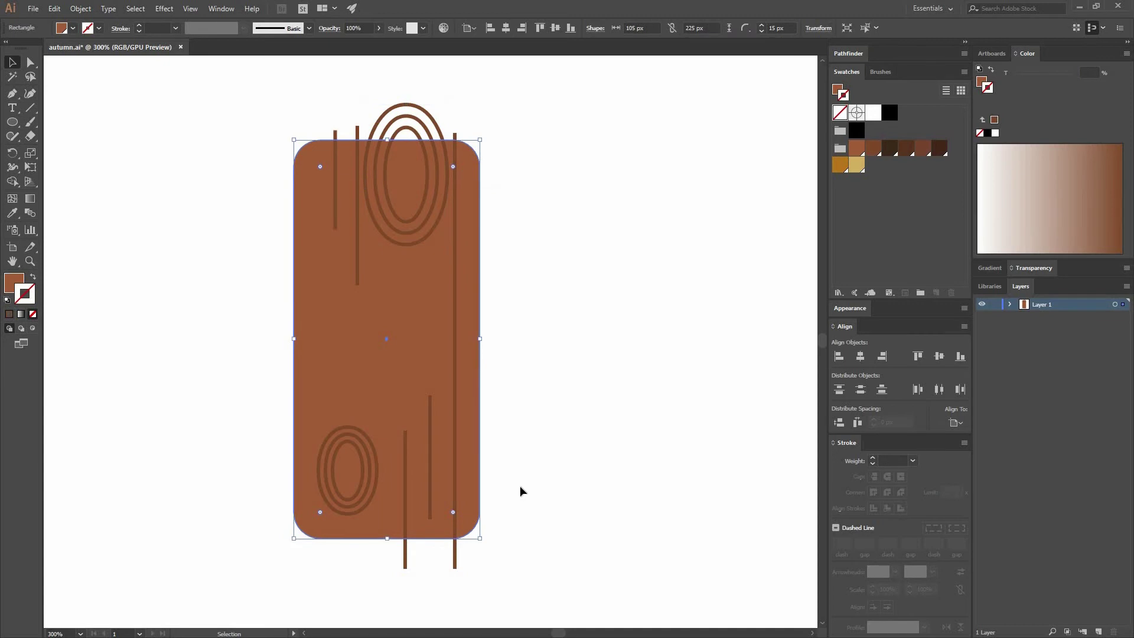
left_click_drag(540, 594, 261, 104)
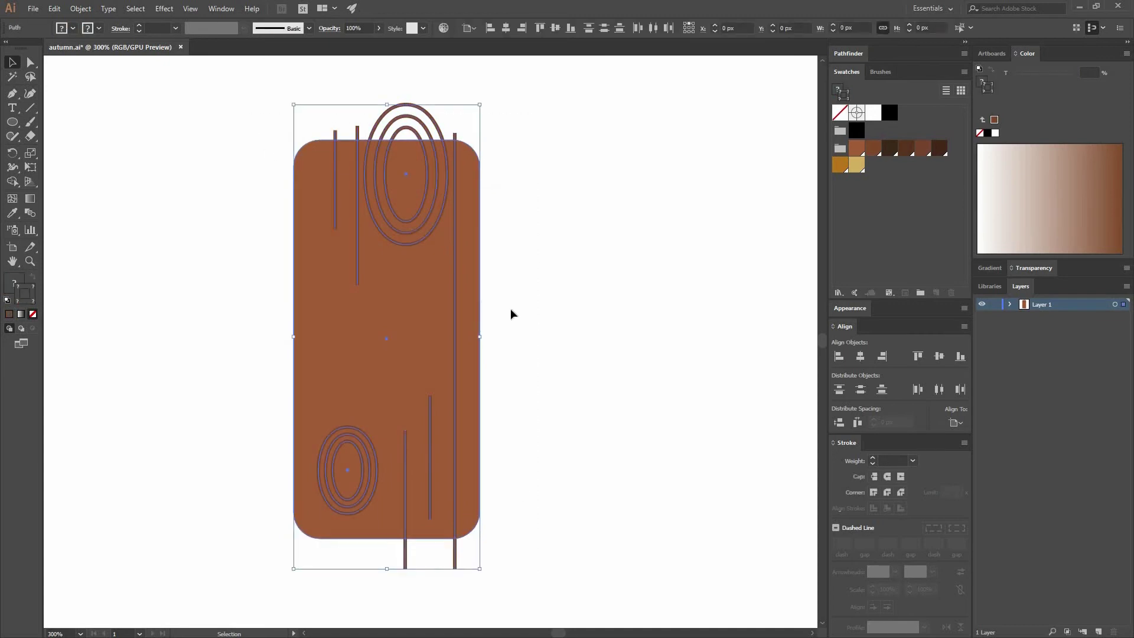
left_click(480, 170)
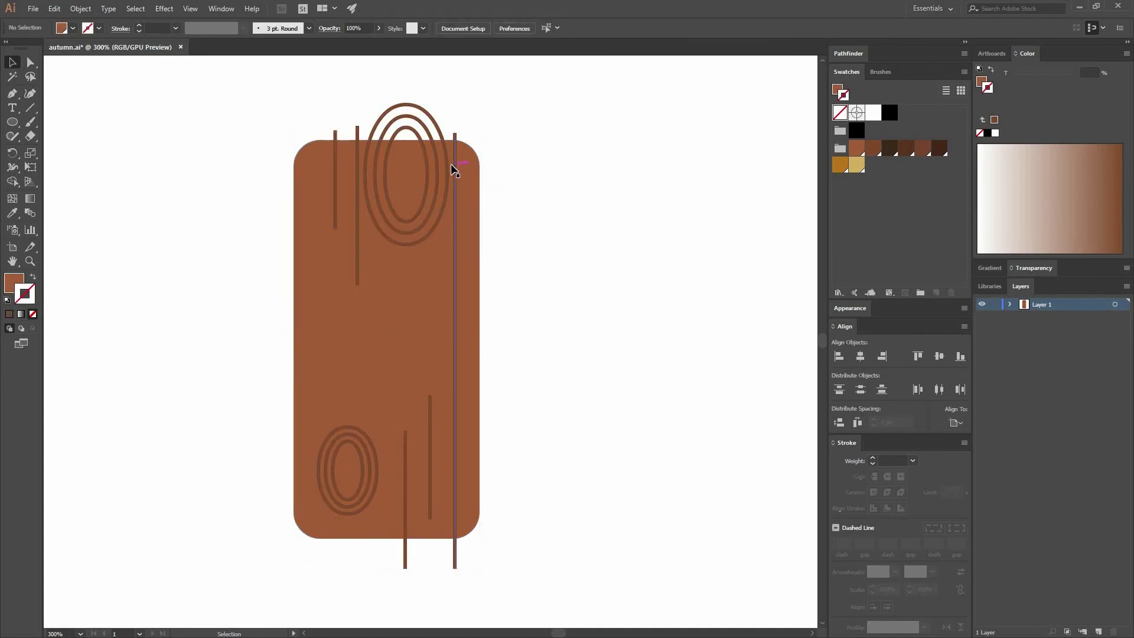
Select all objects similar to the tall vertical line, including the ellipses, and group them.
left_click(455, 170)
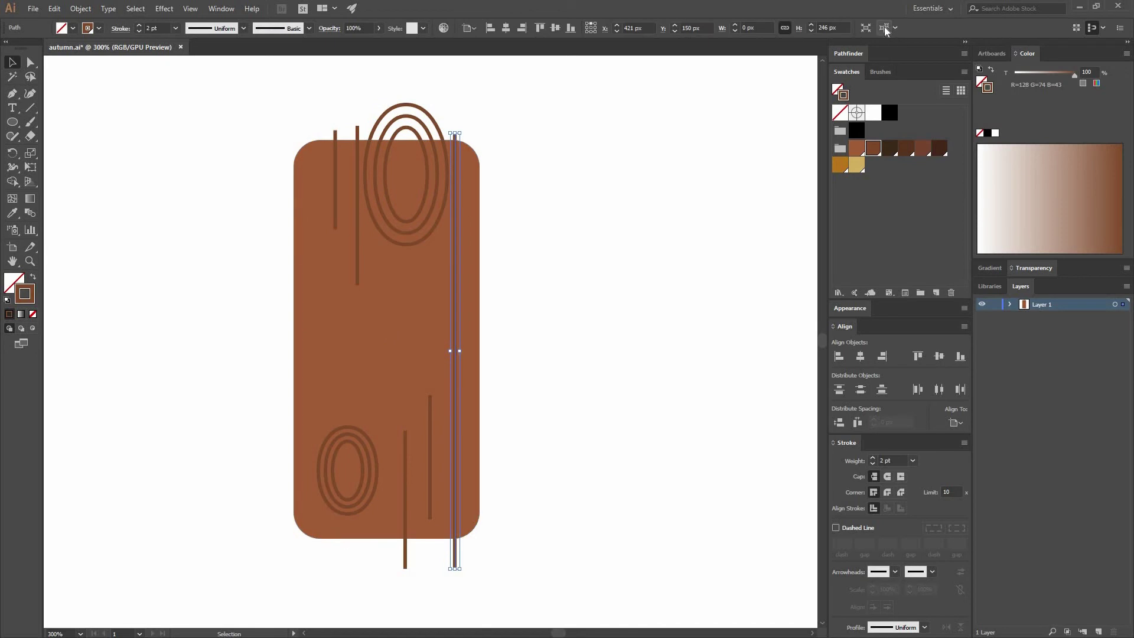
left_click(885, 29)
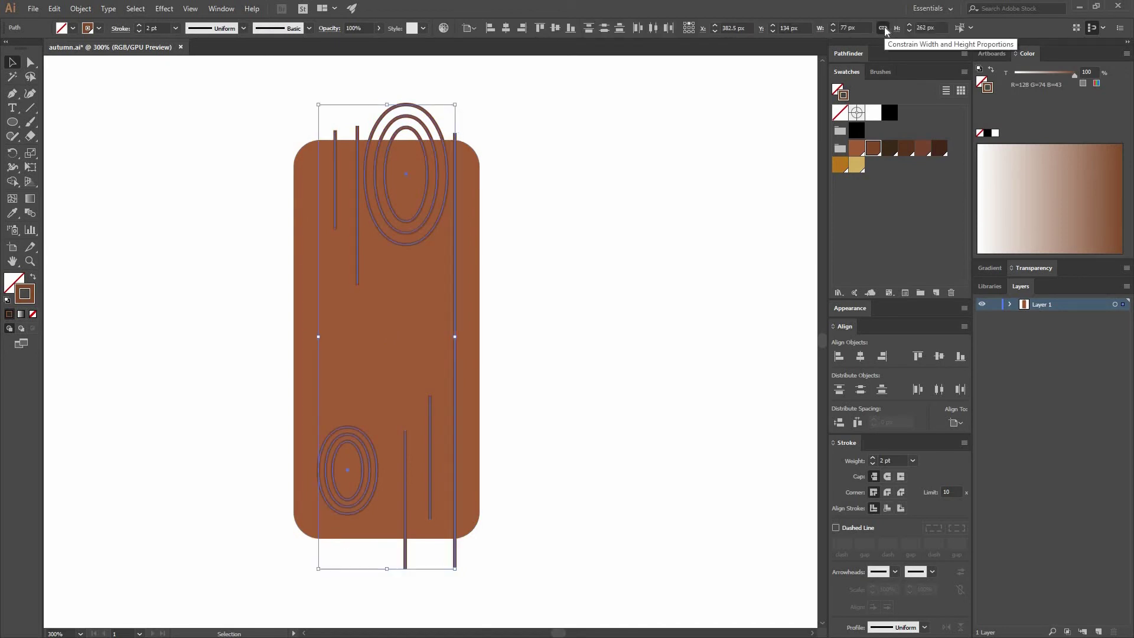
left_click(882, 28)
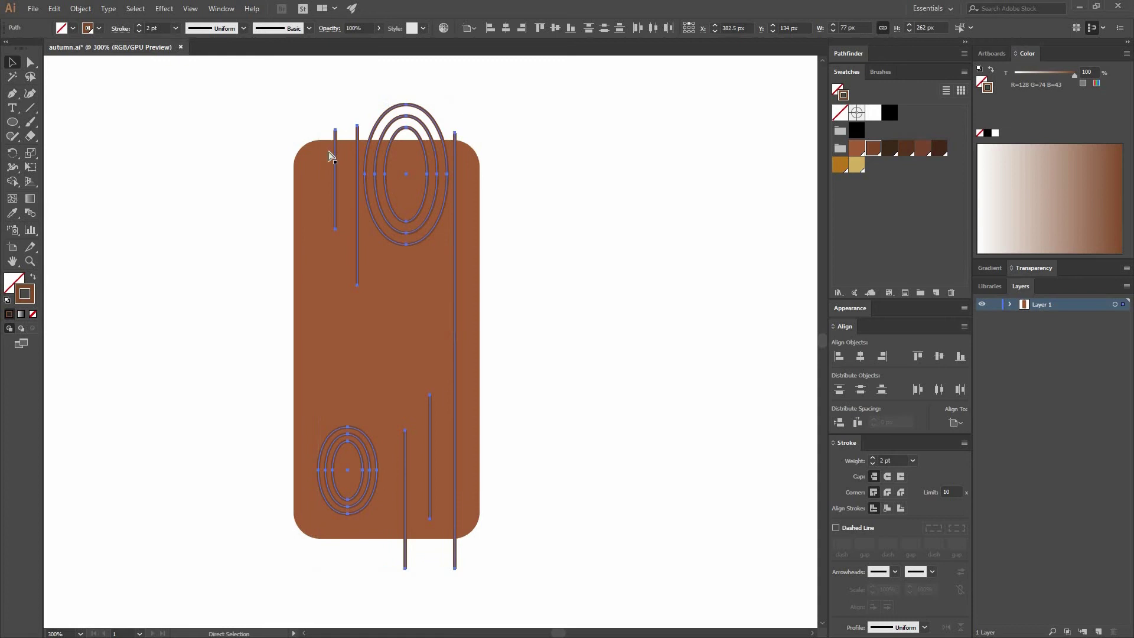
key("ctrl+g")
left_click(84, 9)
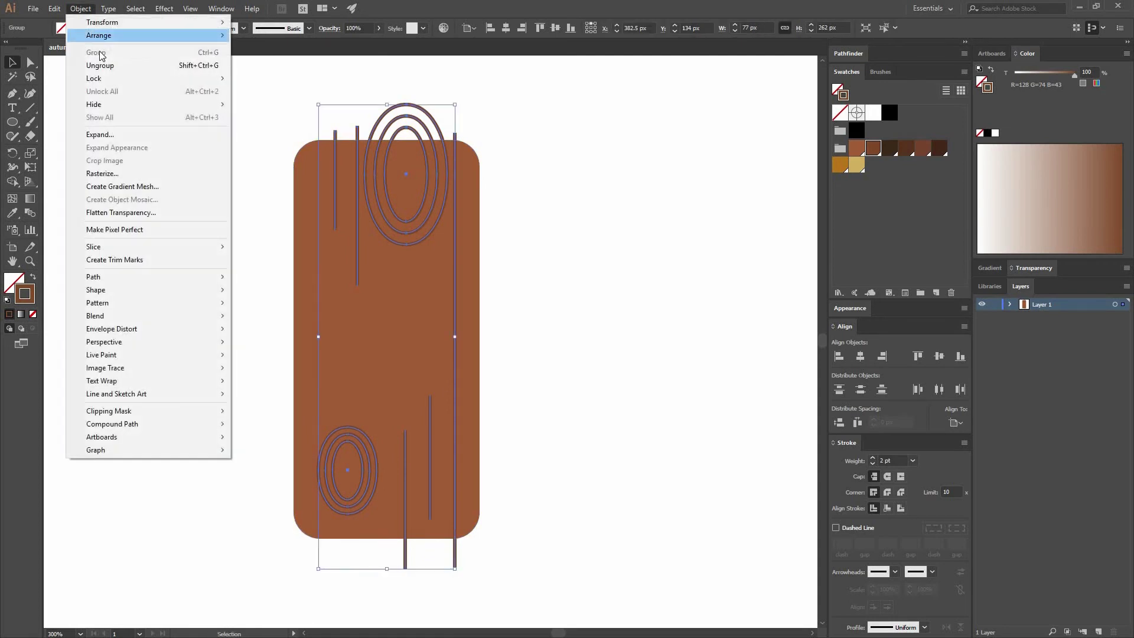
left_click(527, 306)
left_click(527, 306)
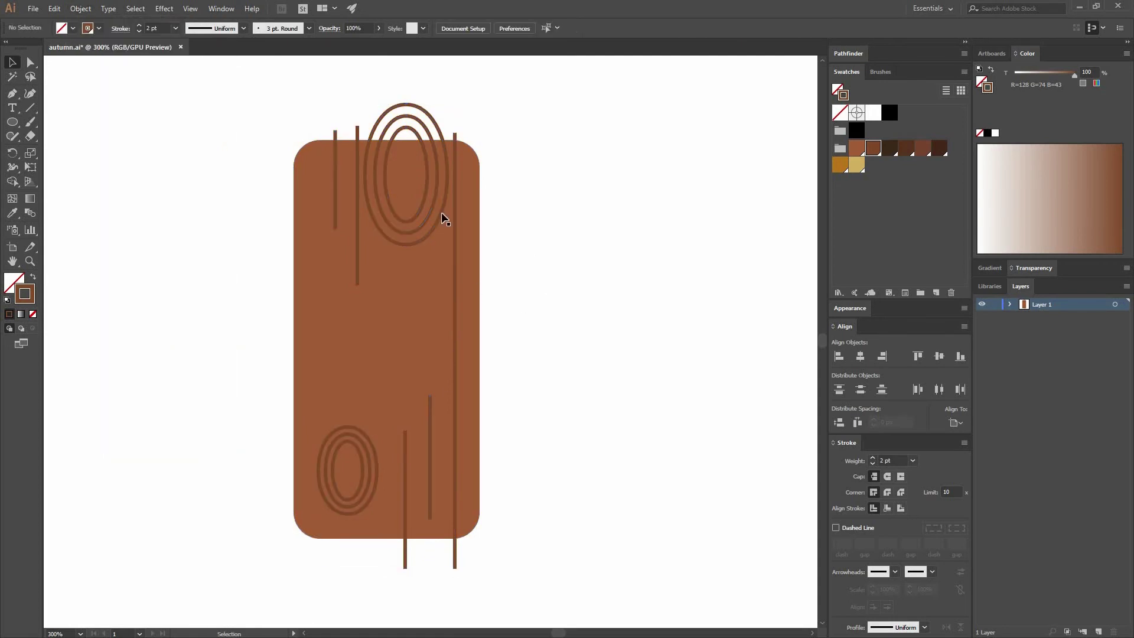
Cut the group of grain lines and knot ellipses from the artwork.
left_click(443, 207)
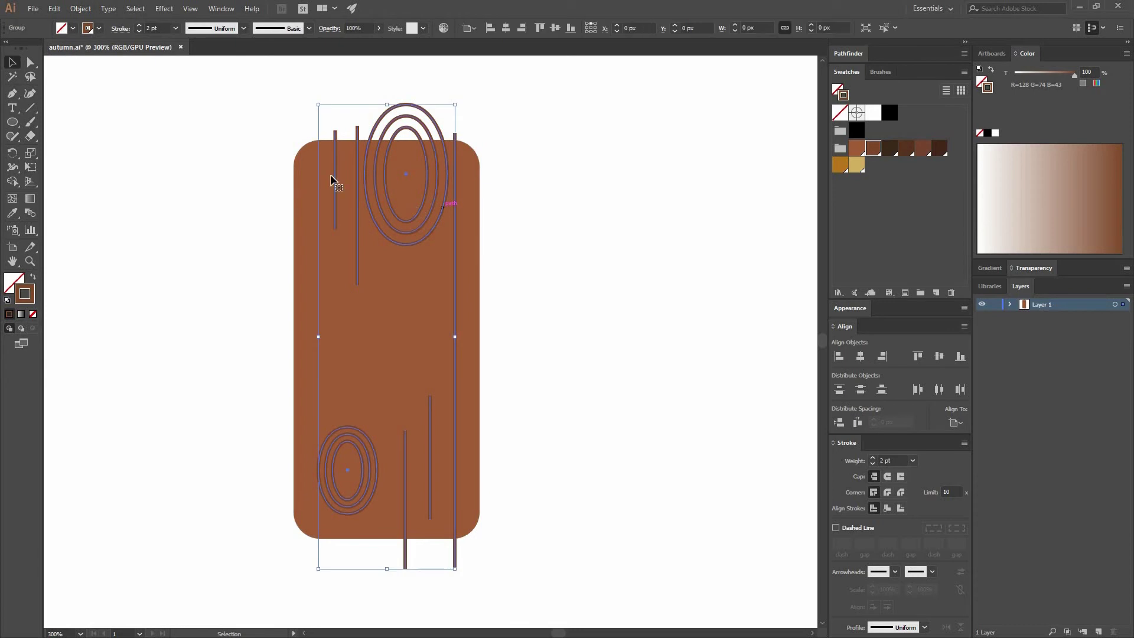
left_click(81, 8)
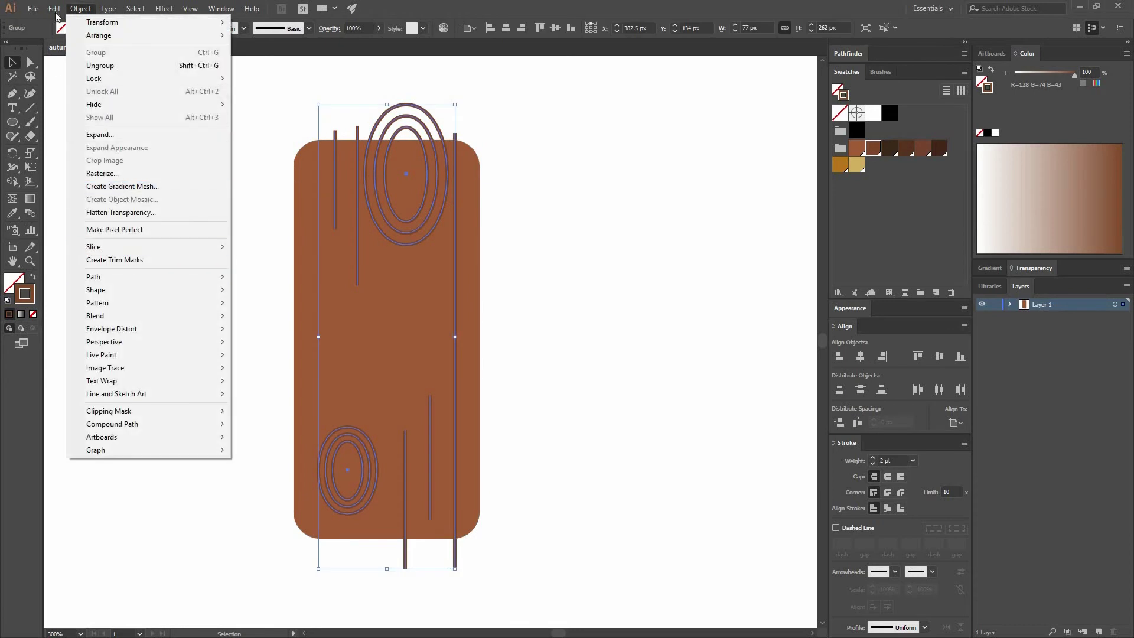
mouse_move(54, 8)
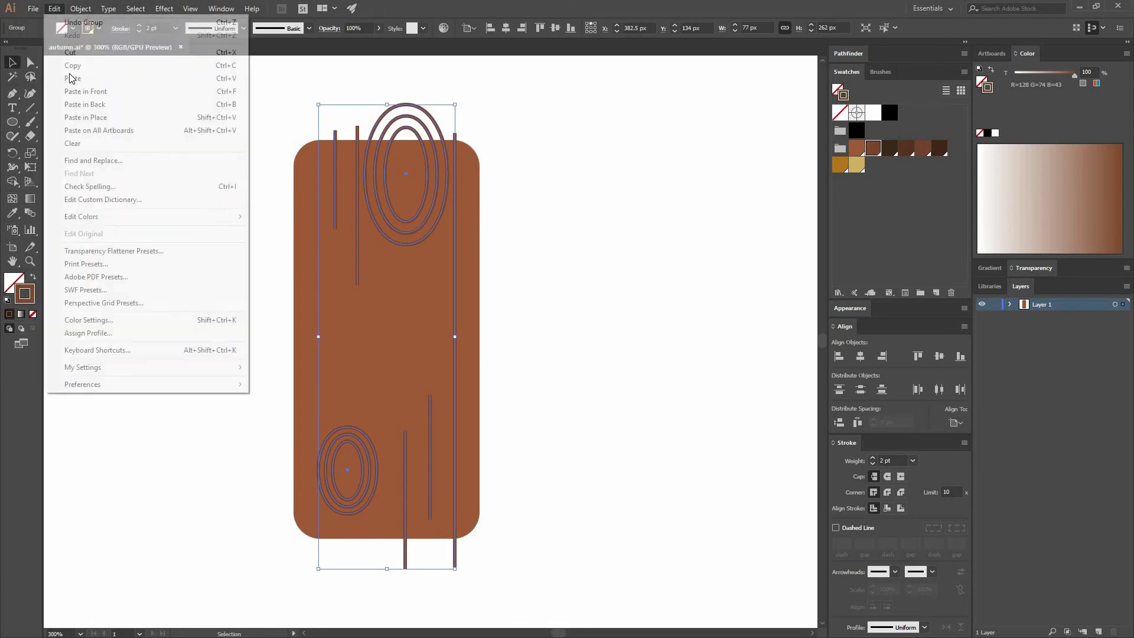
left_click(211, 53)
Switch the brown rounded rectangle to Draw Inside mode and paste the cut wood-grain group in place within it.
left_click(340, 192)
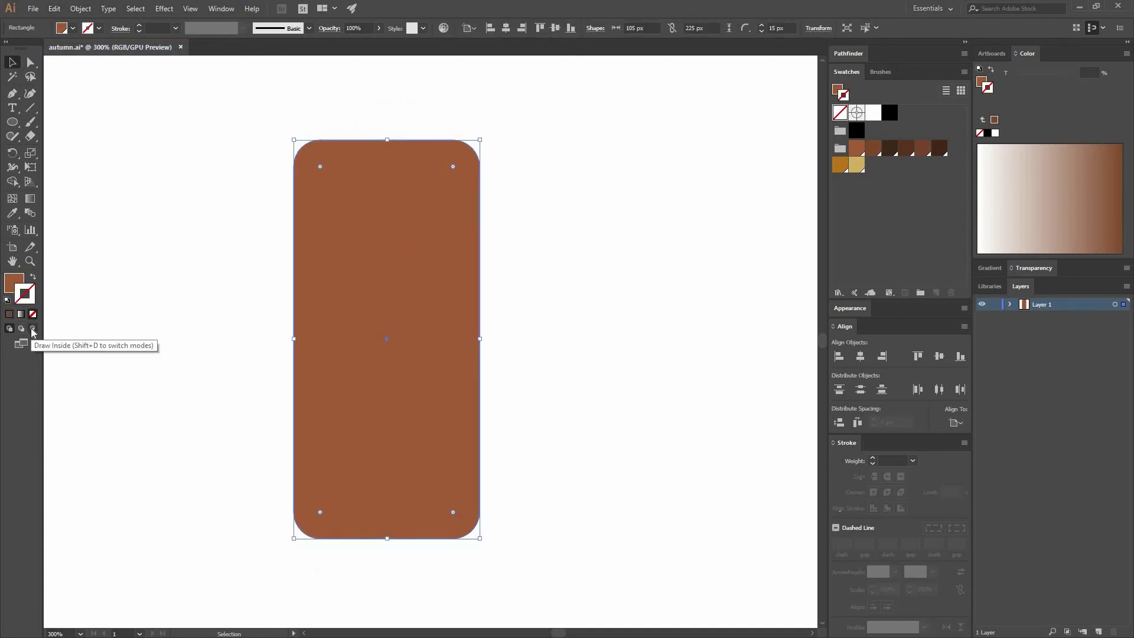
left_click(33, 328)
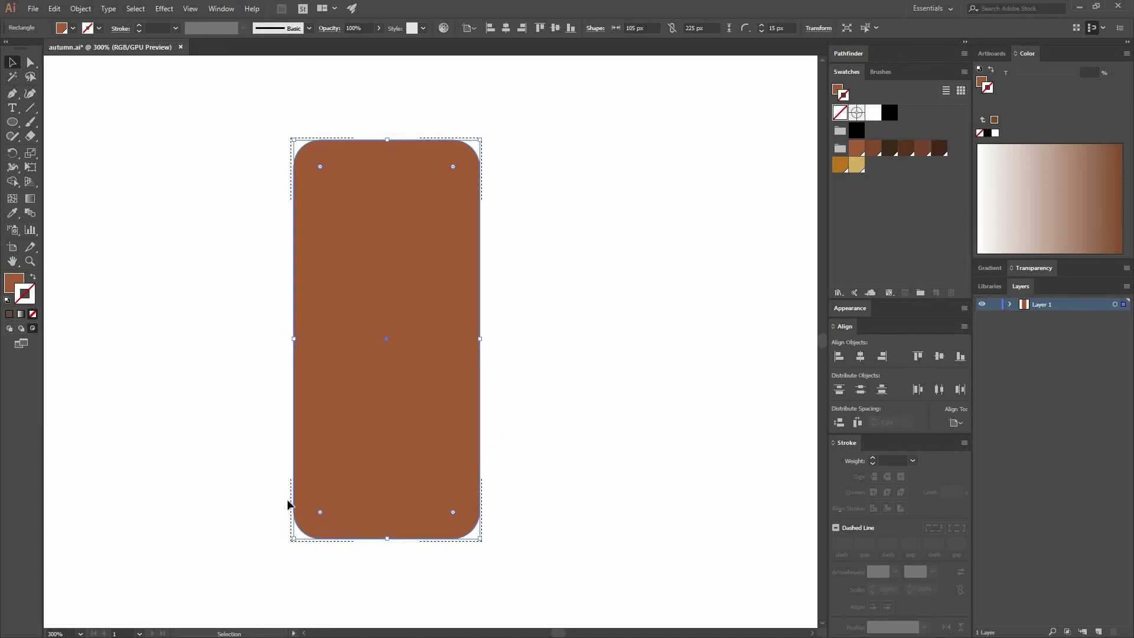
left_click(77, 12)
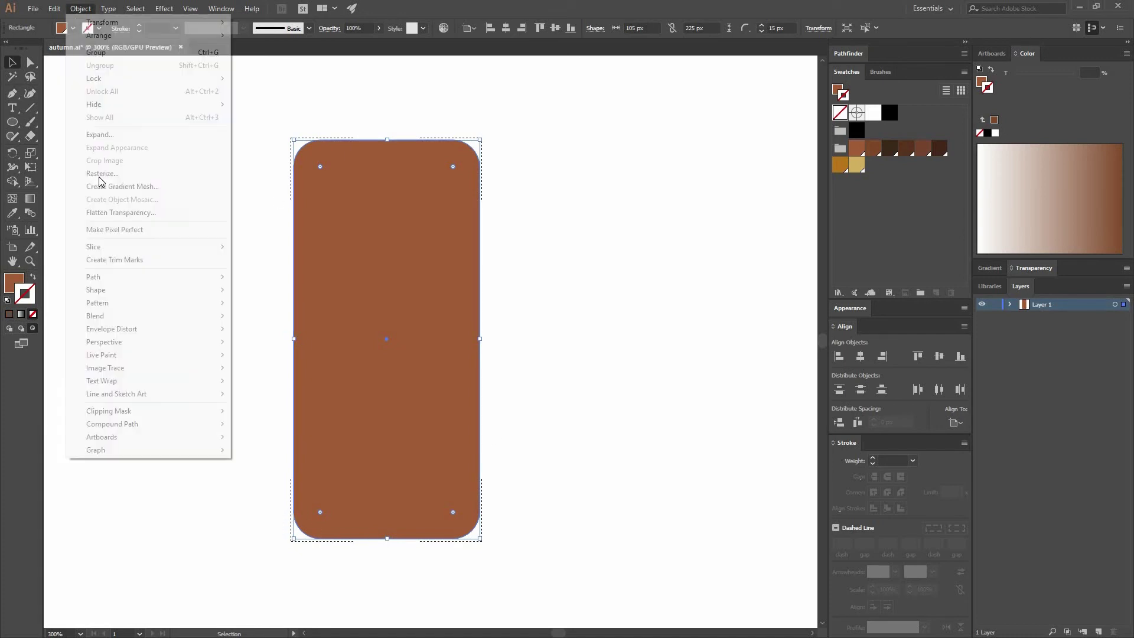
mouse_move(53, 12)
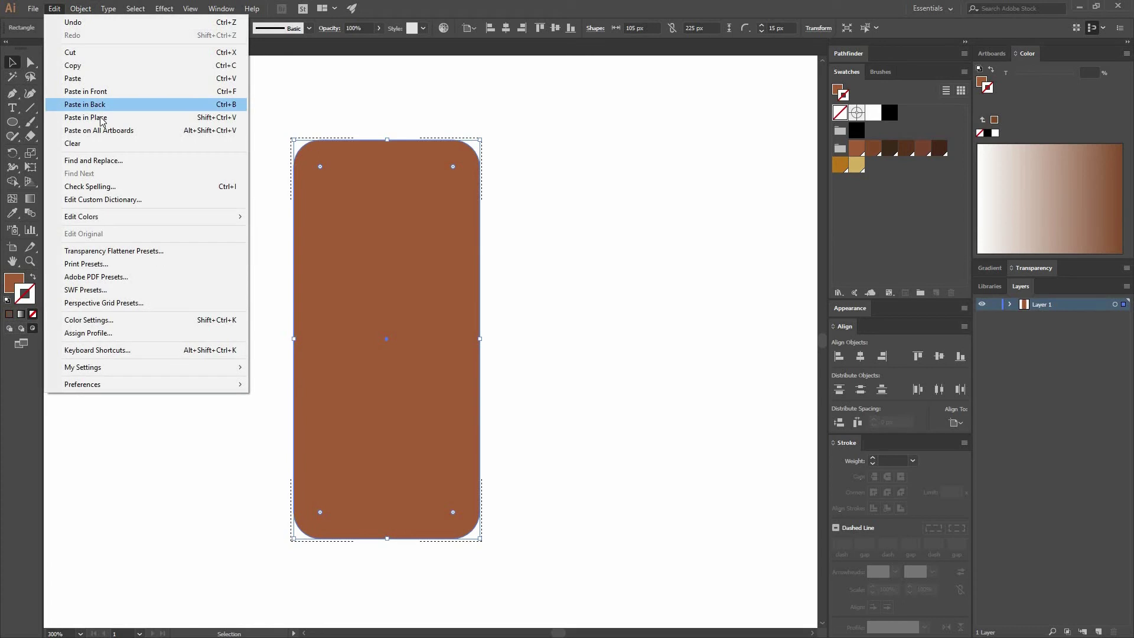
left_click(110, 121)
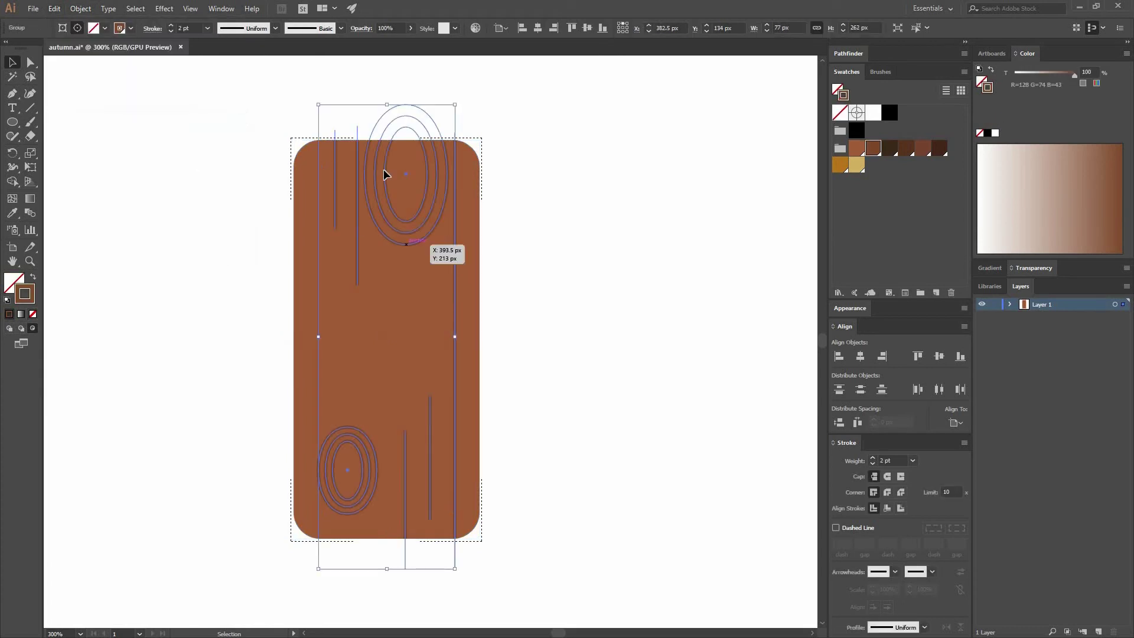
Draw a 10 by 15 px ellipse beside the plank with a dark brown fill (R=60 G=41 B=26) and no stroke.
left_click(320, 126)
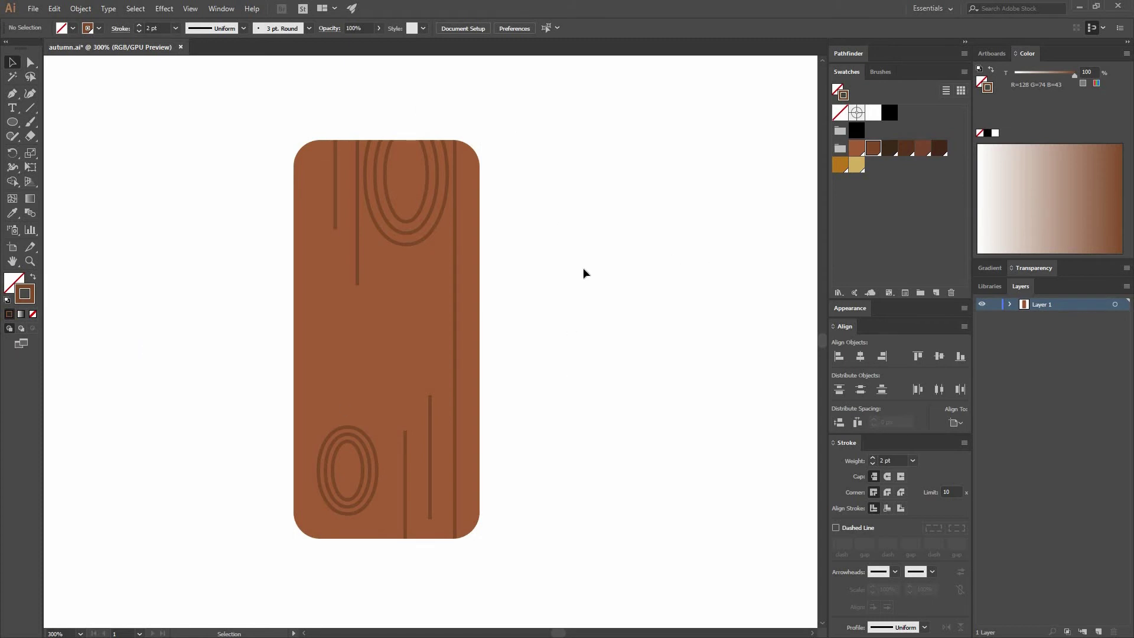
left_click(33, 277)
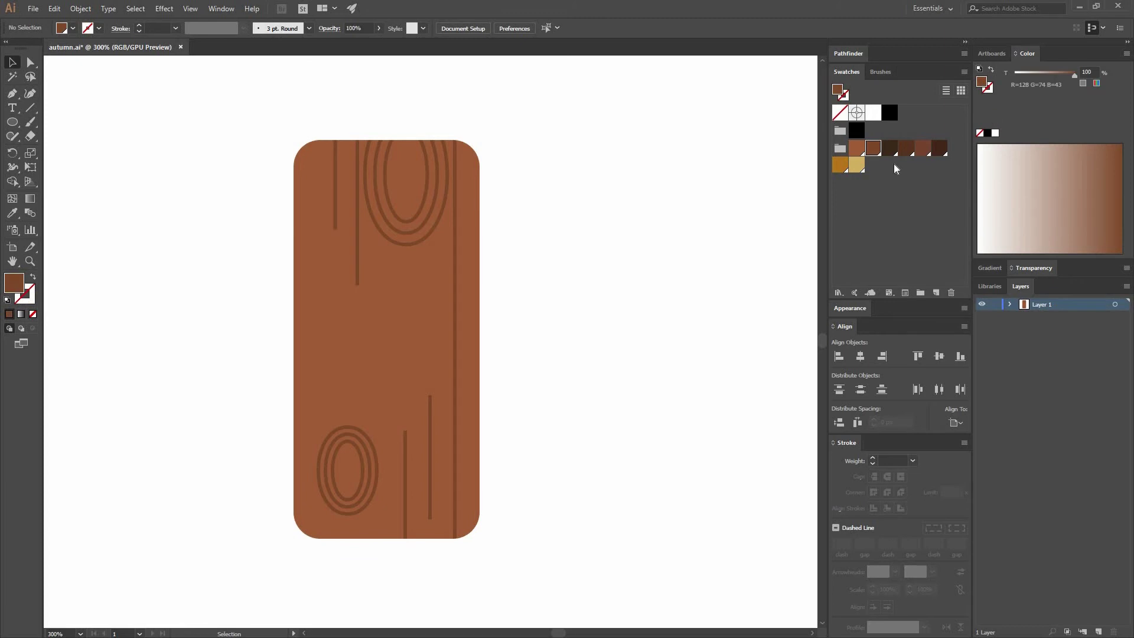
left_click(889, 148)
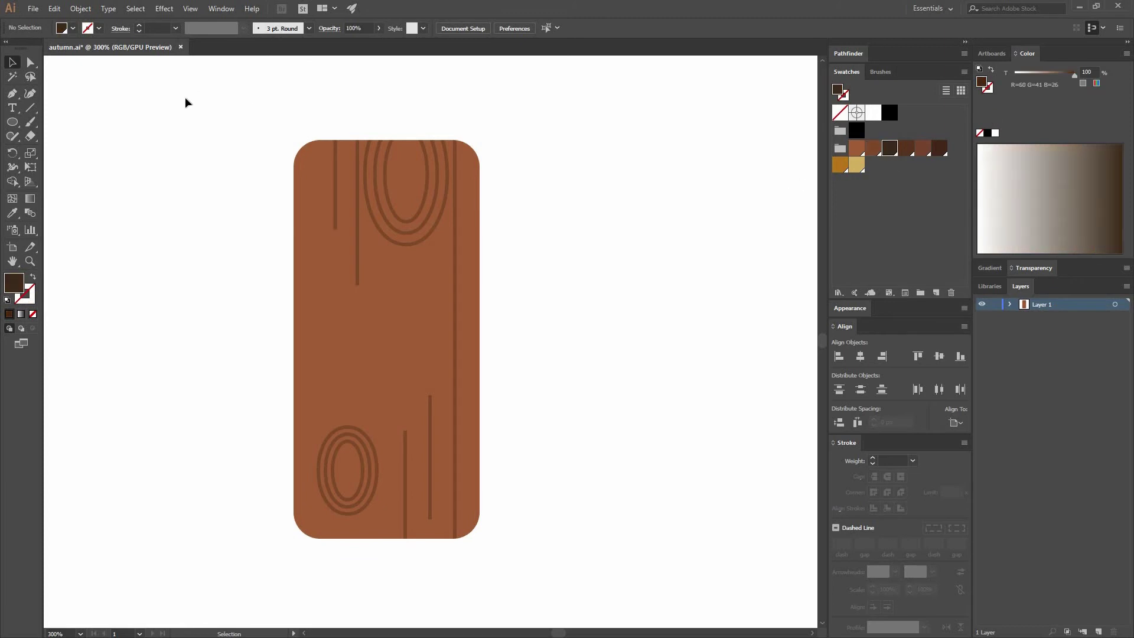
left_click(12, 123)
left_click(602, 121)
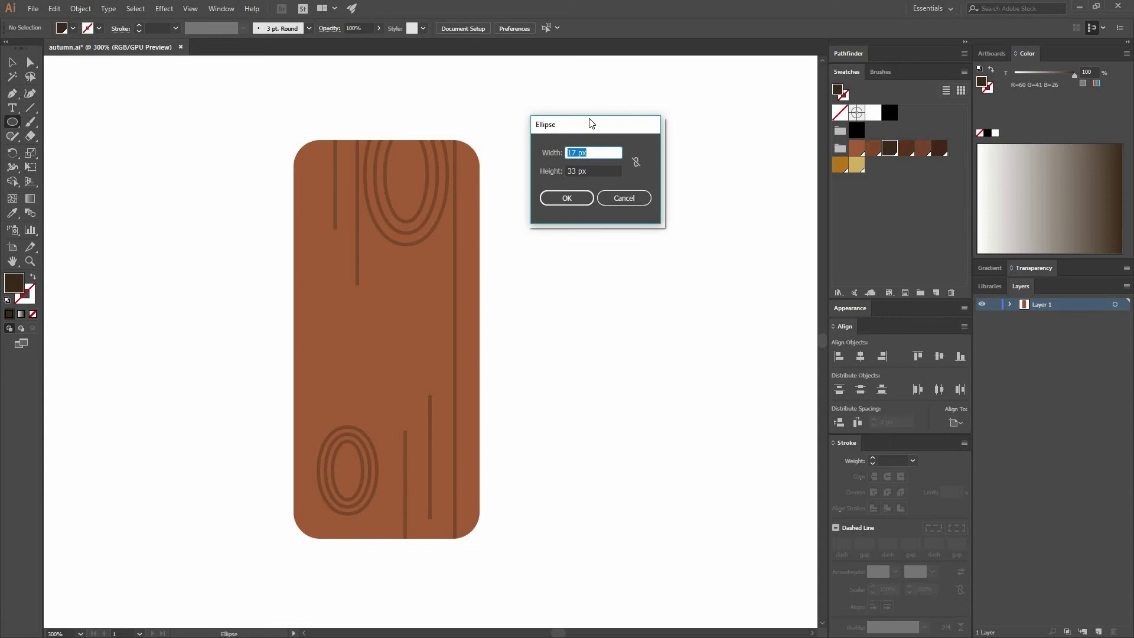
type("10")
key("Tab")
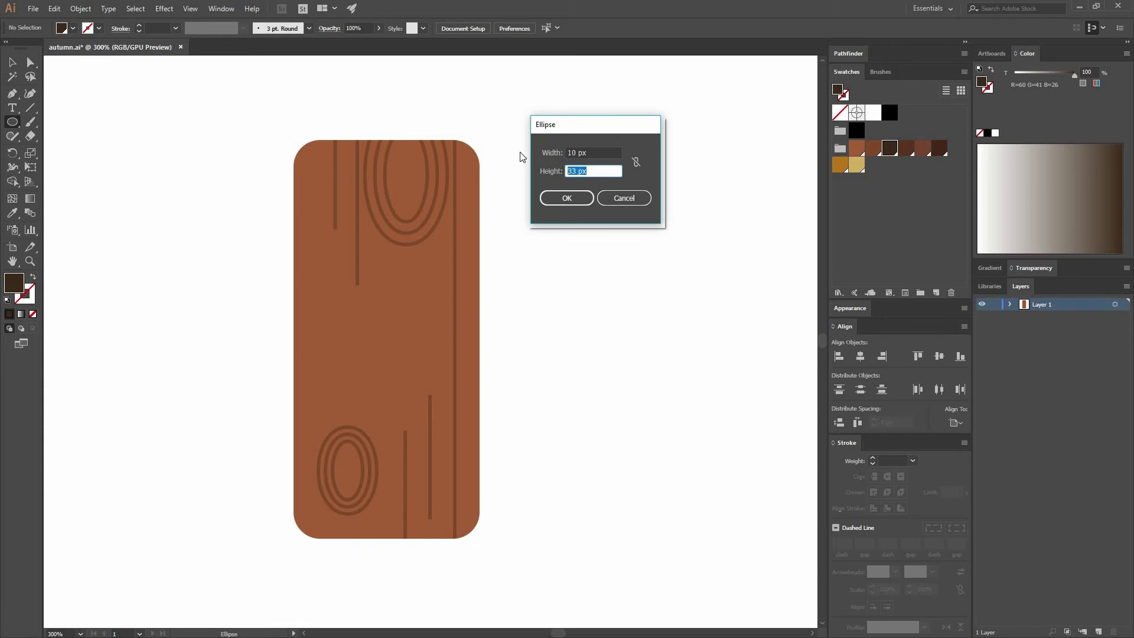
type("15")
key("Return")
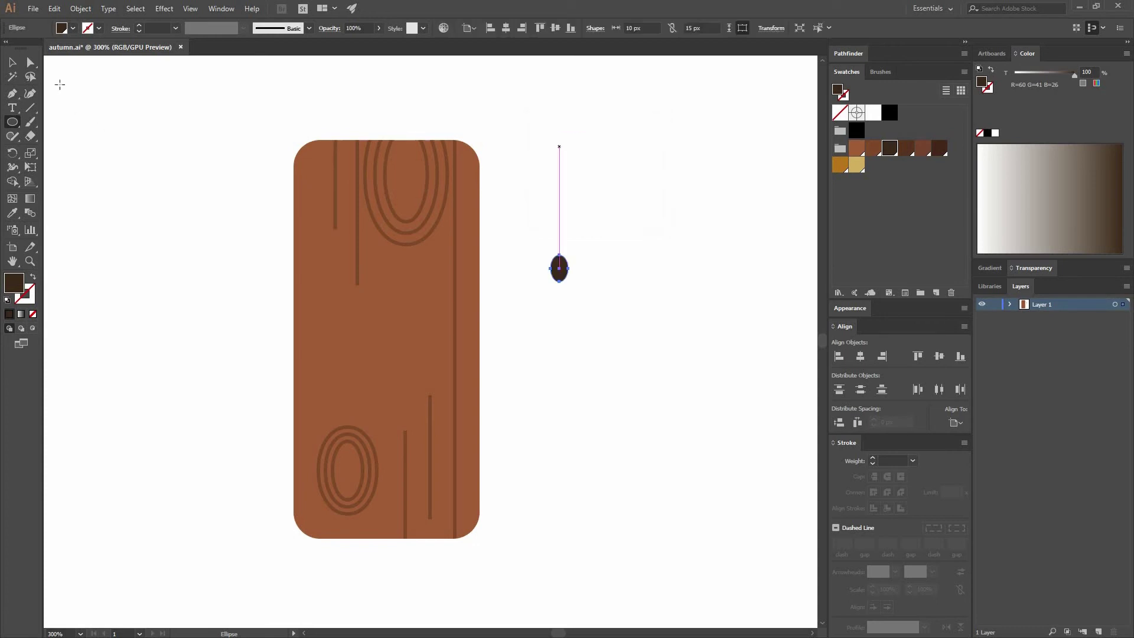
Move the dark brown ellipse onto the plank as an eye, midway down on its left side.
key("v")
left_click_drag(563, 275, 351, 350)
left_click(364, 335)
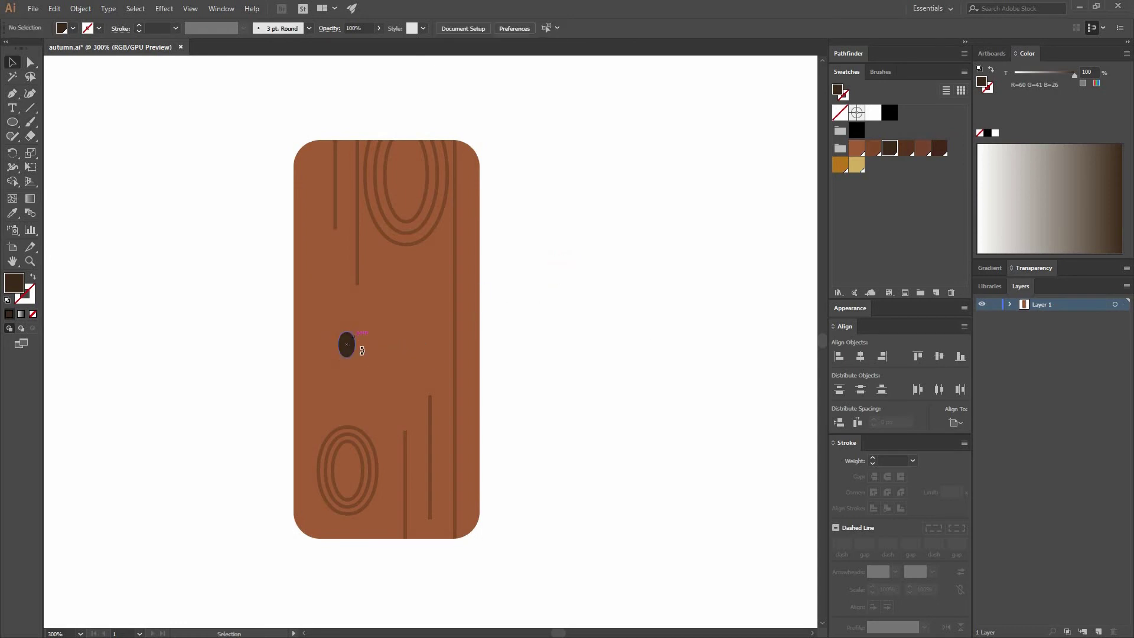
Duplicate the eye ellipse about 50 px horizontally to the right and group the two eyes.
left_click(353, 345)
left_click_drag(347, 349, 437, 350)
left_click(351, 349, "shift")
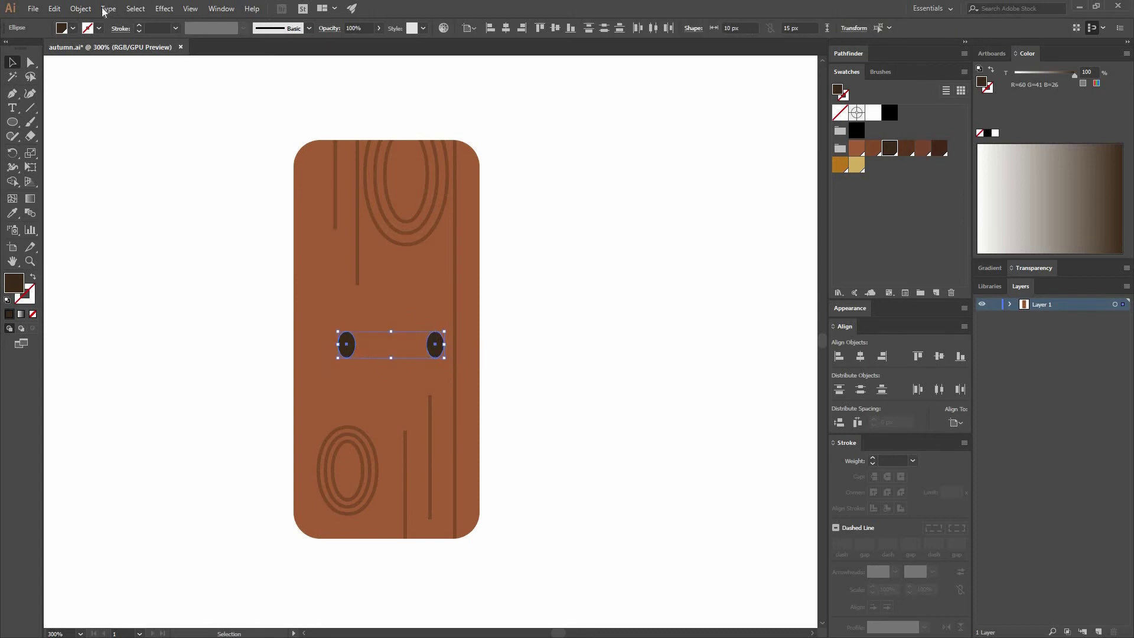
left_click(83, 9)
left_click(89, 52)
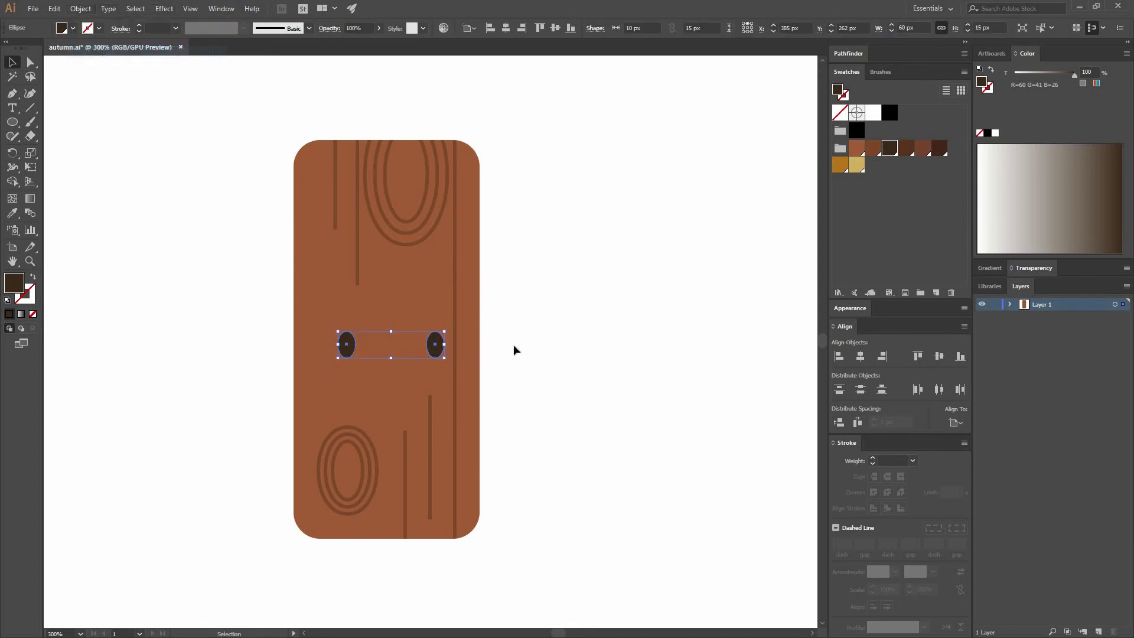
Centre the plank and the grouped eyes horizontally on the artboard.
left_click_drag(243, 207, 514, 417)
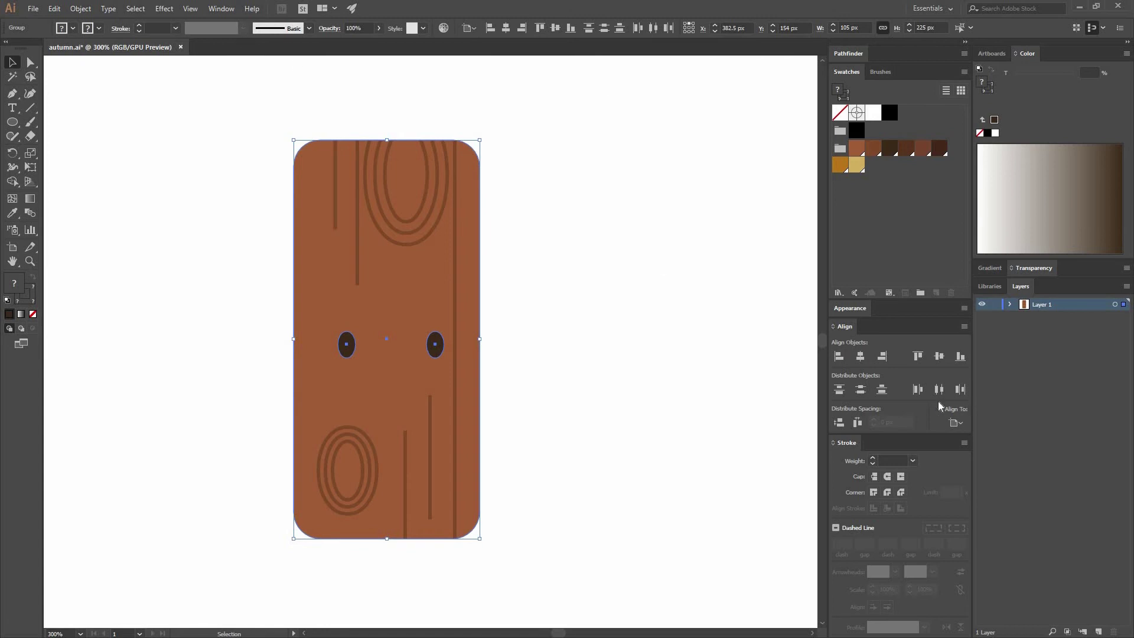
left_click(221, 8)
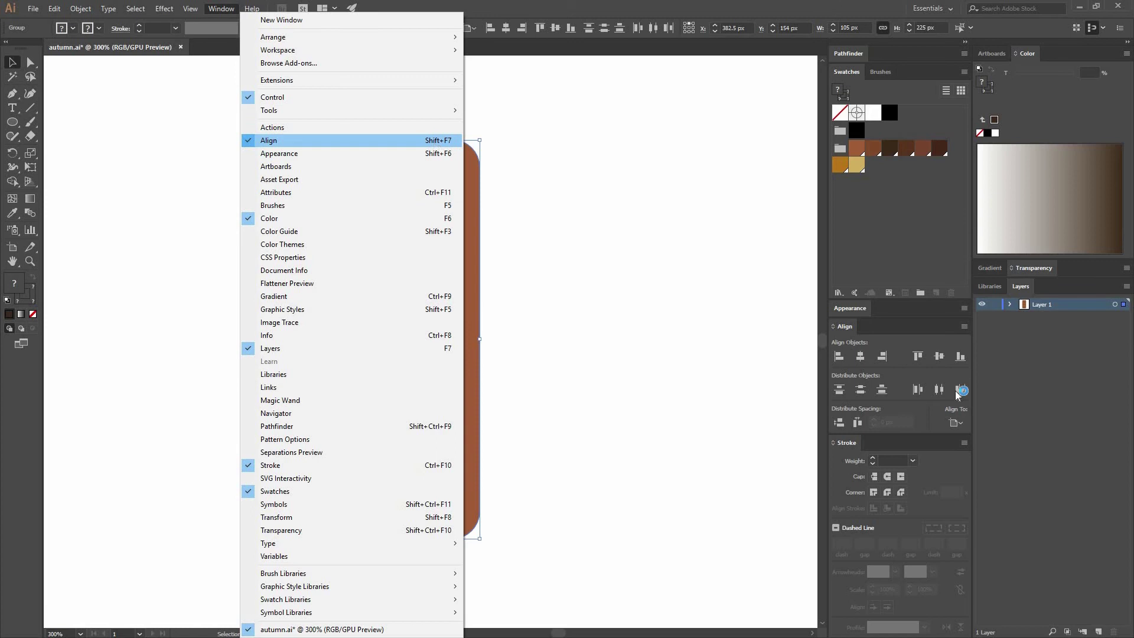
left_click(884, 381)
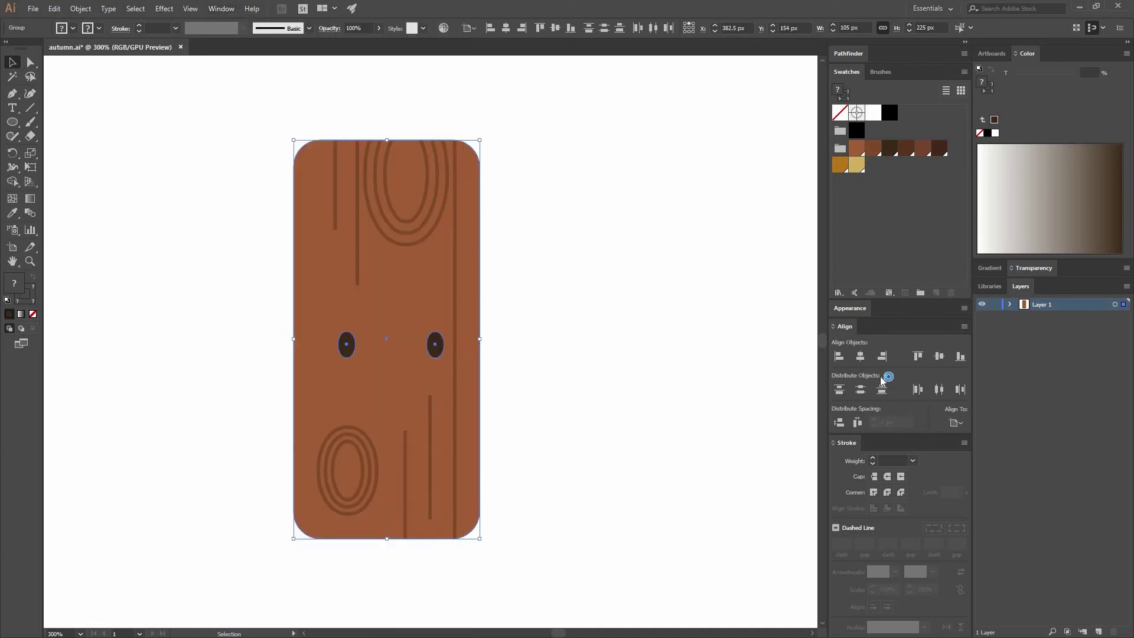
left_click(866, 358)
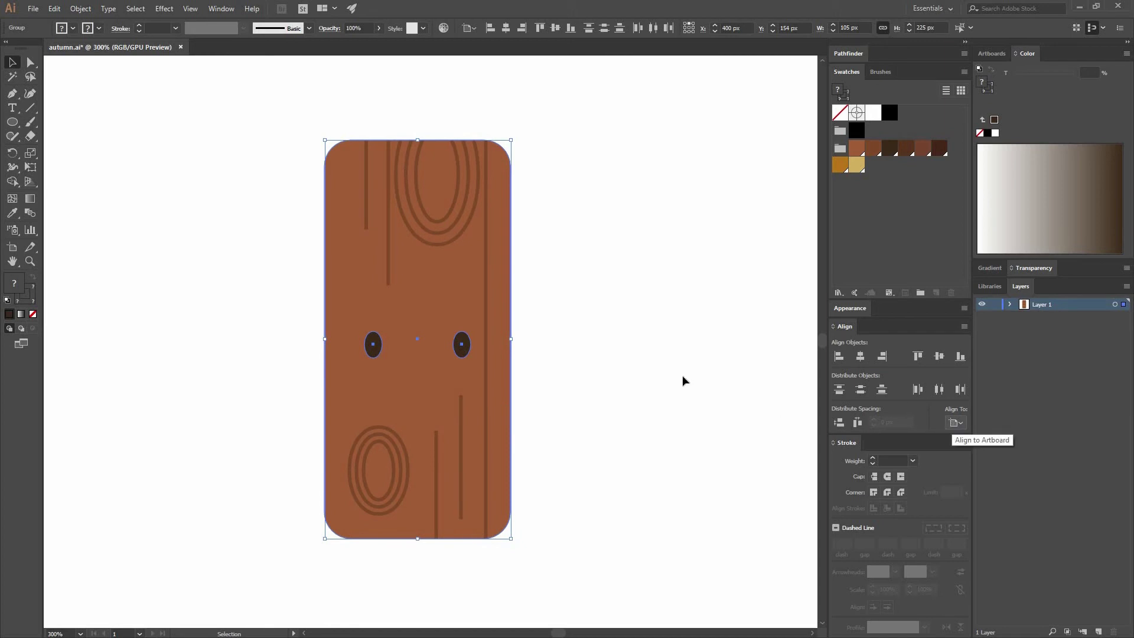
left_click(591, 231)
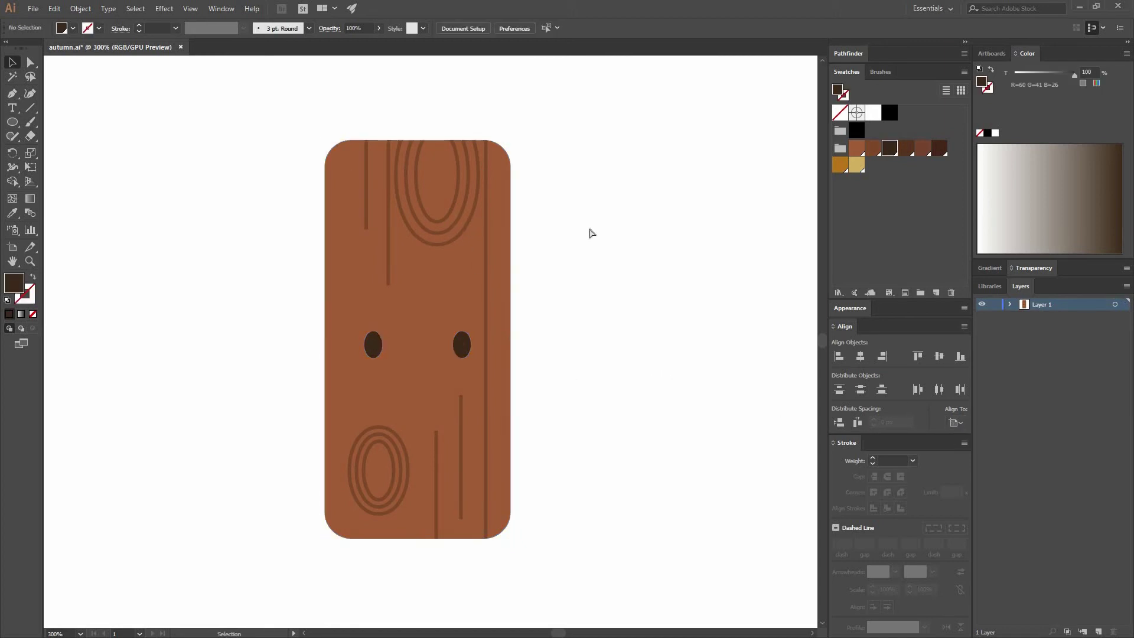
key("a")
key("a")
key("ctrl+minus")
key("ctrl+minus")
key("ctrl+minus")
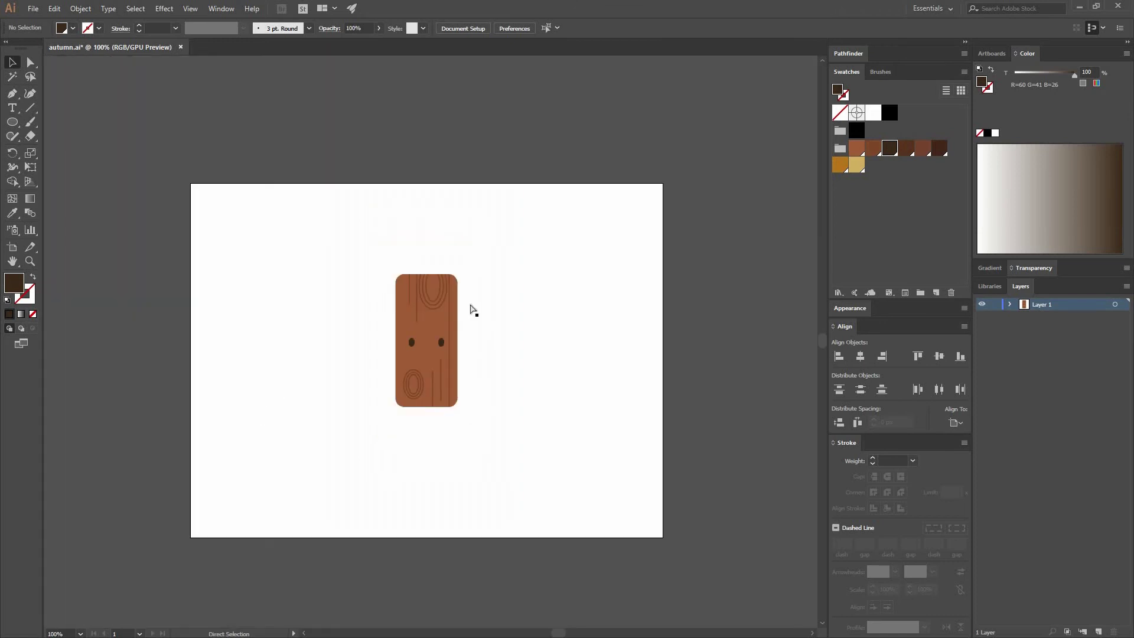
Draw a curved smile about 26 px wide just below and between the eyes with the Pen tool.
key("ctrl+plus")
key("ctrl+plus")
key("ctrl+plus")
key("ctrl+plus")
key("v")
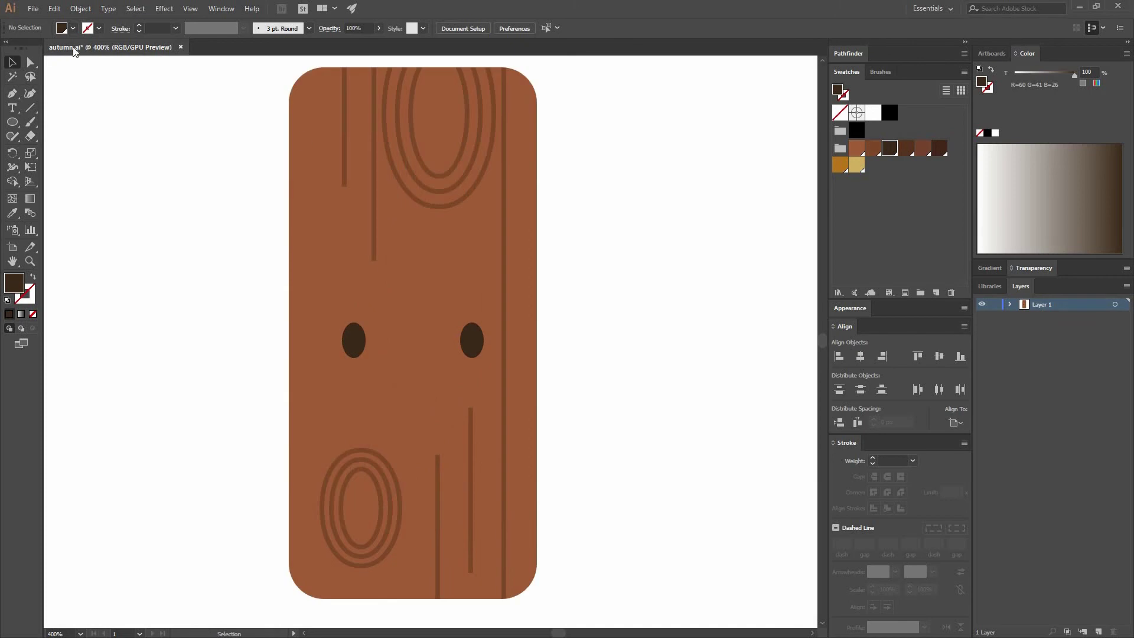
left_click(12, 96)
left_click(382, 367)
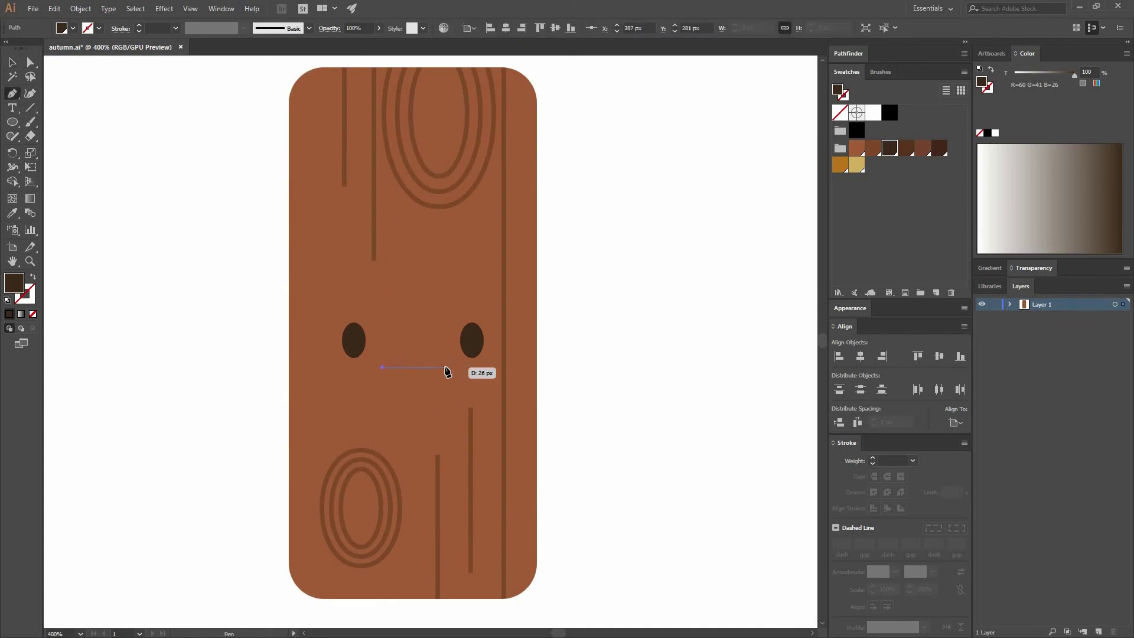
left_click(445, 367)
mouse_move(486, 345)
left_mouse_down()
mouse_move(479, 337)
mouse_move(479, 350)
left_mouse_up()
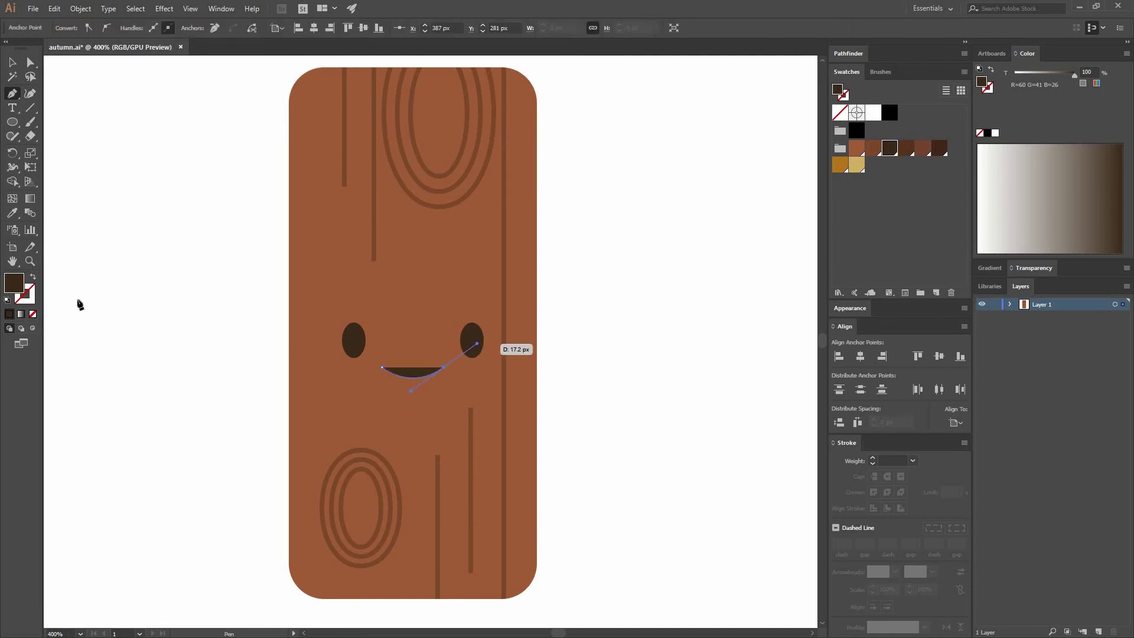
Swap the smile's fill to a stroke and set it to 3 pt, brown R=89 G=52 B=30, with round caps.
key("shift+x")
left_click(29, 295)
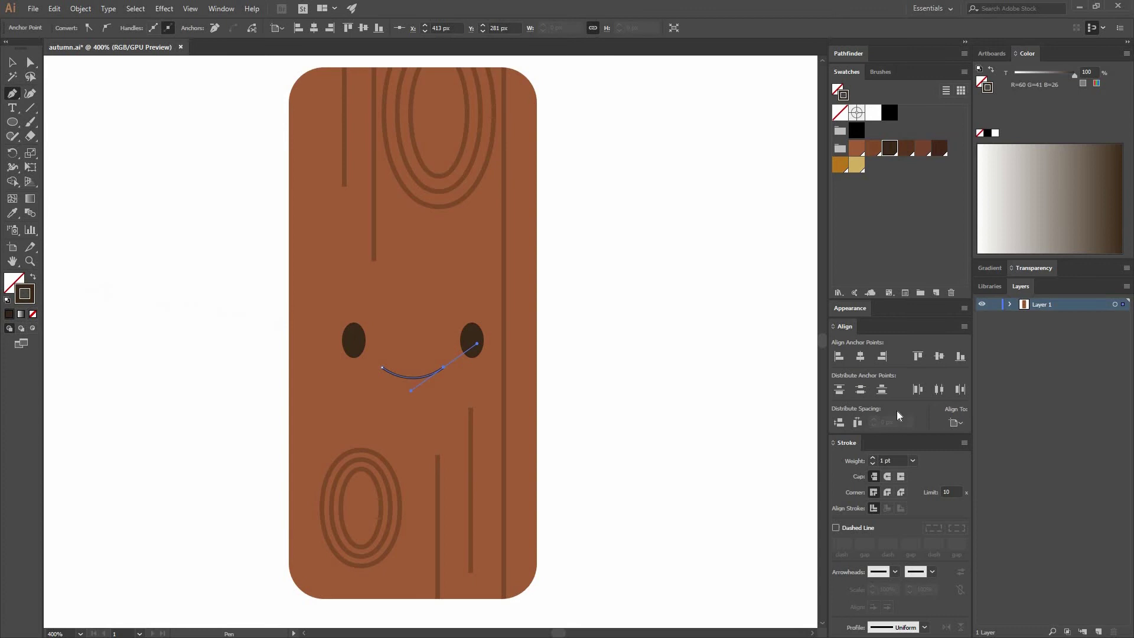
left_click(913, 461)
left_click(927, 241)
left_click(909, 150)
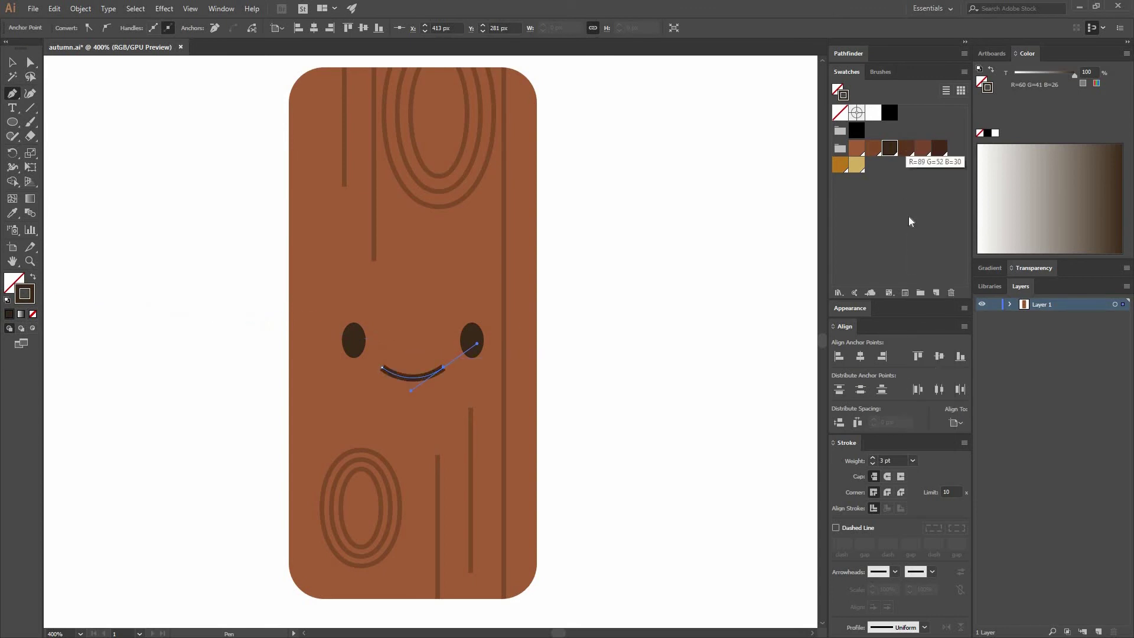
left_click(888, 478)
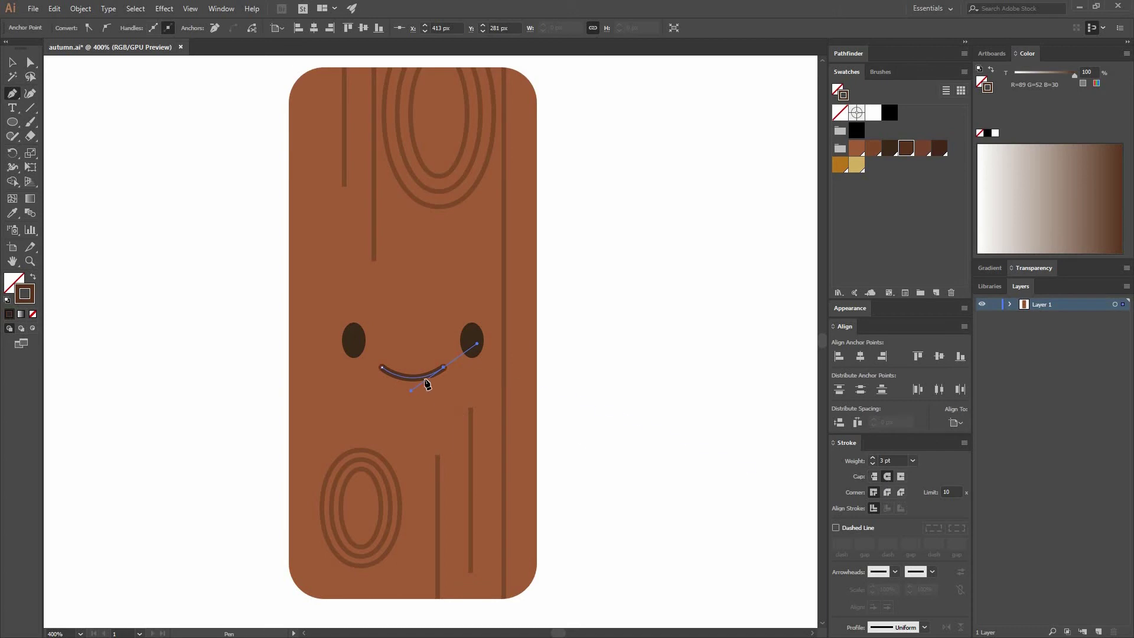
Centre the smile horizontally on the artboard and deselect it.
left_click(15, 65)
left_click(580, 358)
left_click(410, 378)
left_click(508, 28)
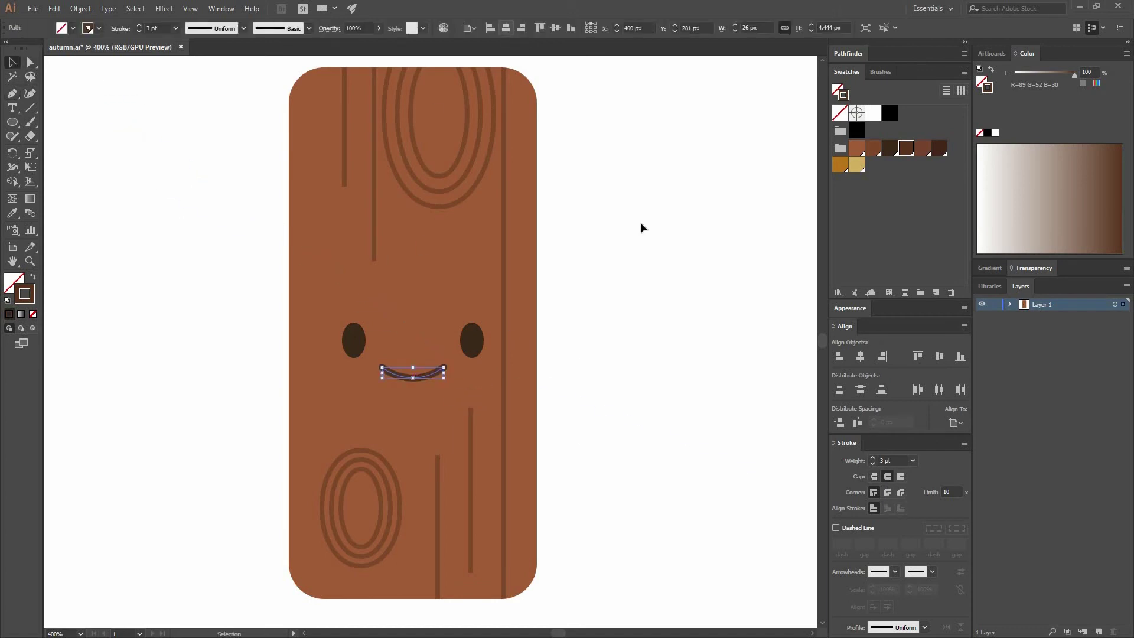
left_click(619, 240)
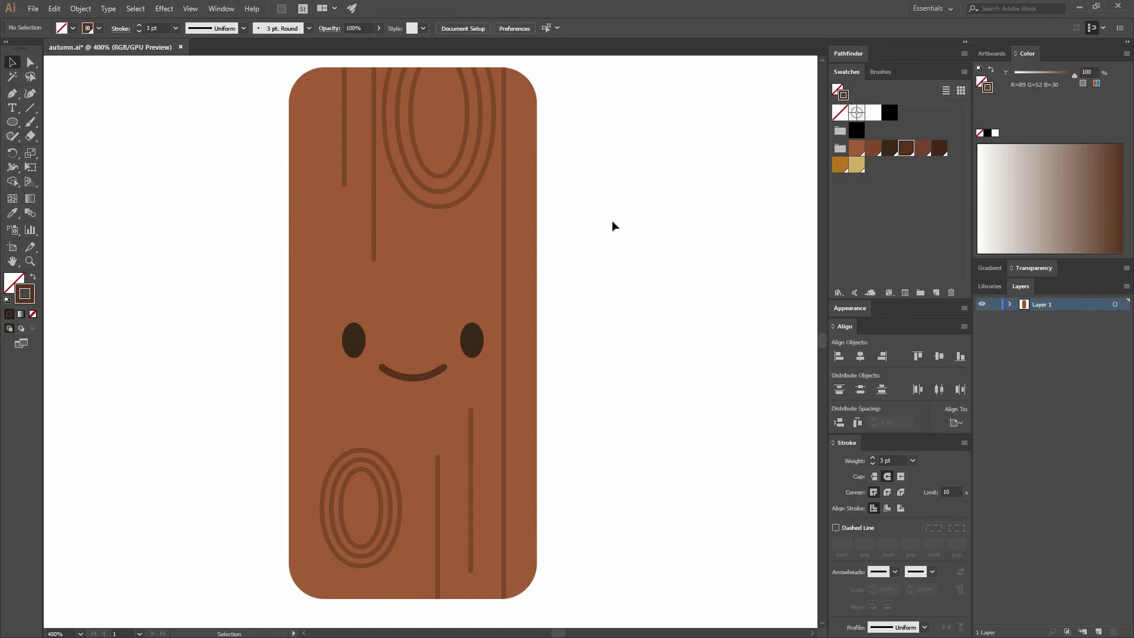
Prepare the Pen tool with no fill and a 10 pt reddish-brown stroke (R=120 G=69 B=48).
scroll(588, 291, "up", 3)
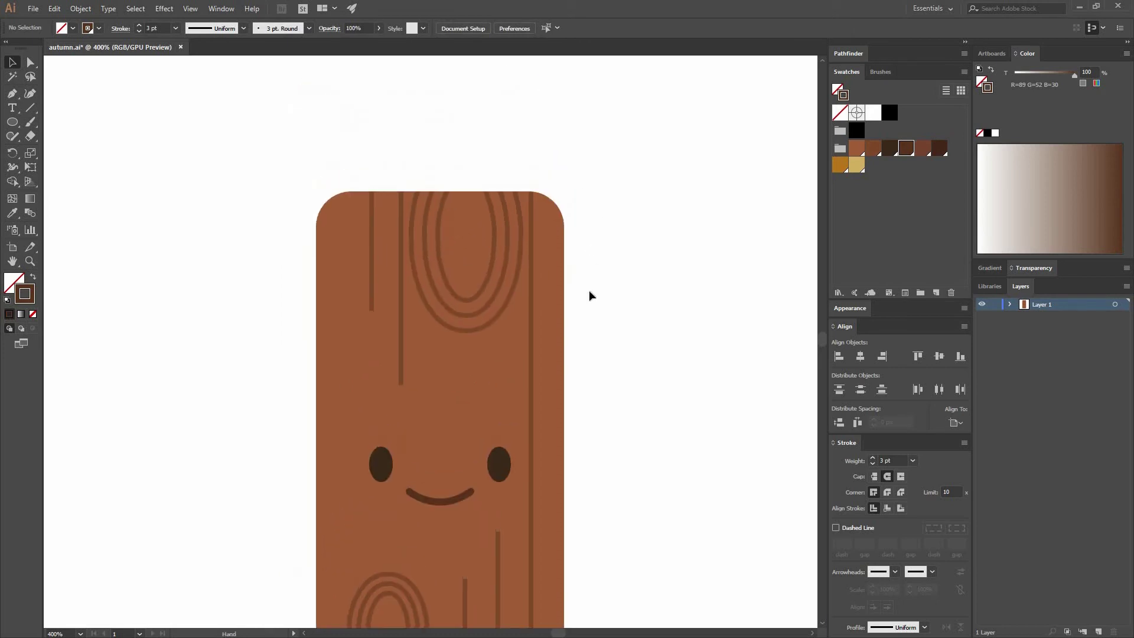
key("ctrl+minus")
key("ctrl+minus")
key("ctrl+minus")
left_click_drag(437, 297, 419, 280)
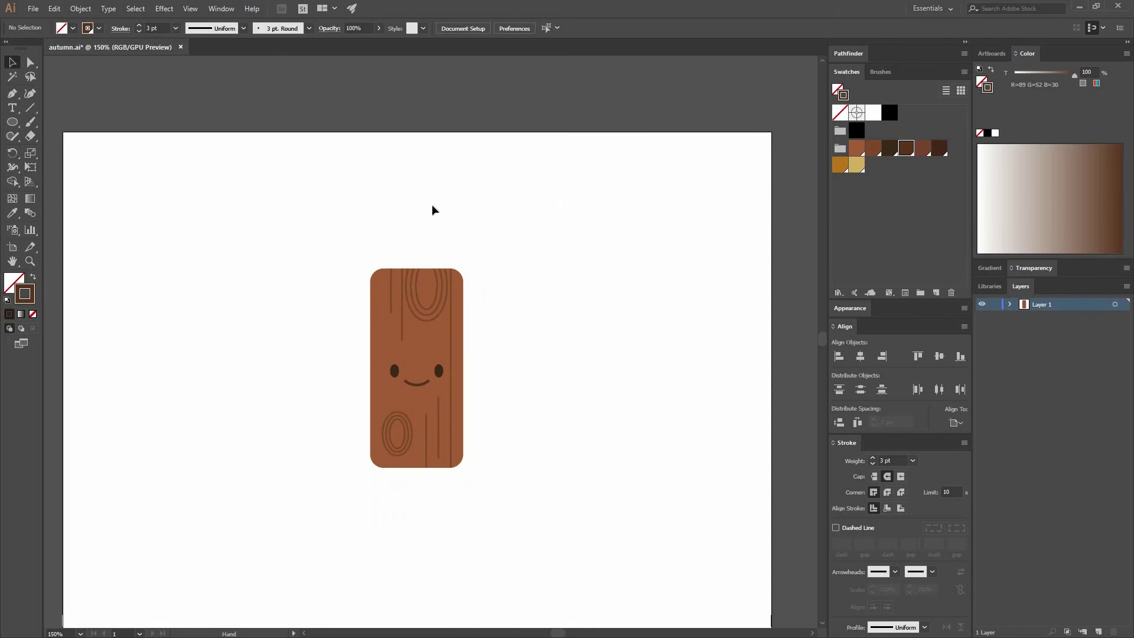
key("p")
left_click(13, 95)
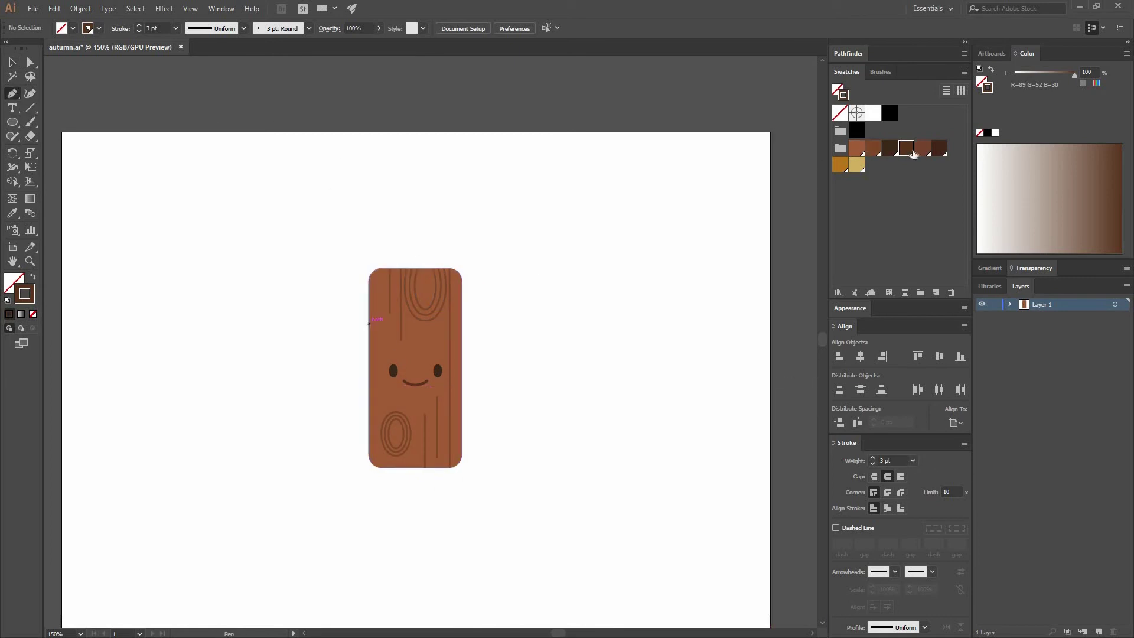
left_click(923, 148)
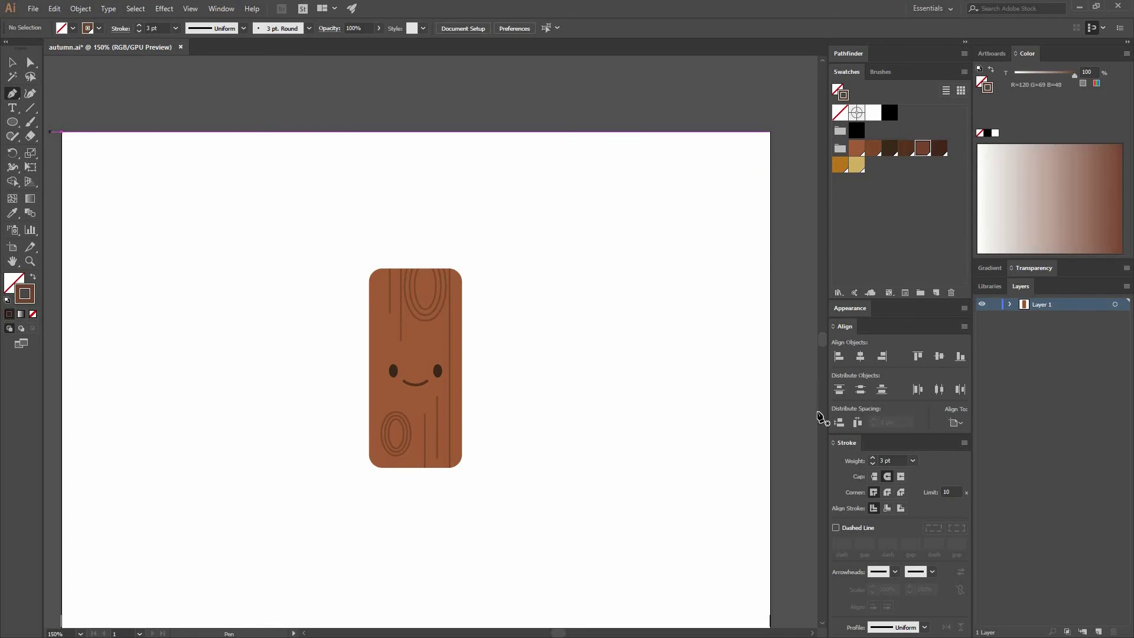
left_click(913, 462)
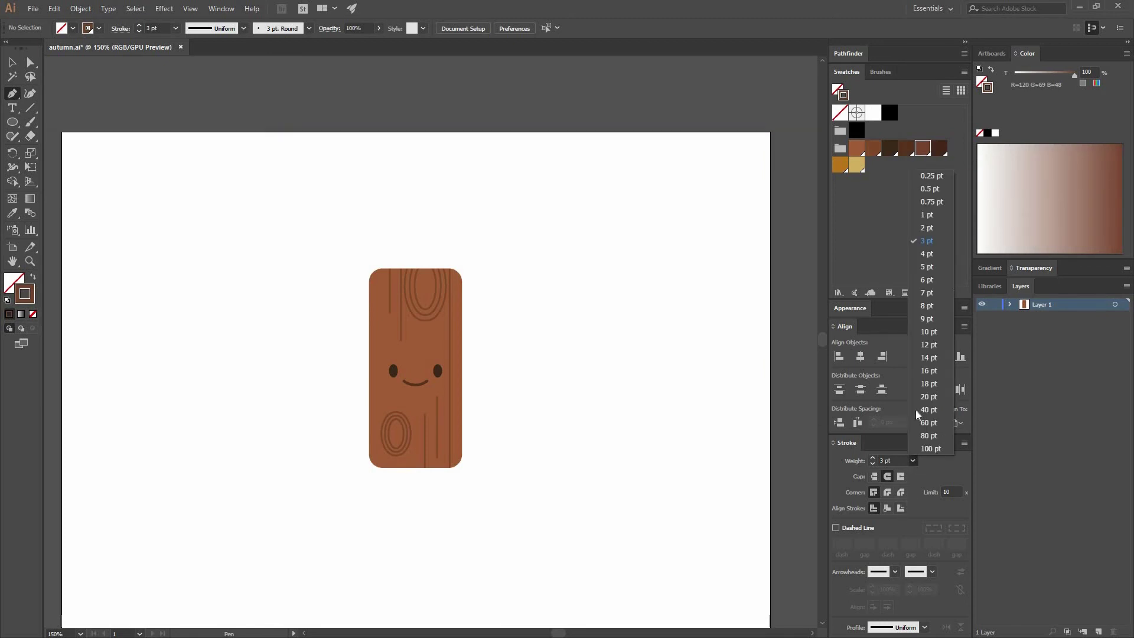
left_click(929, 331)
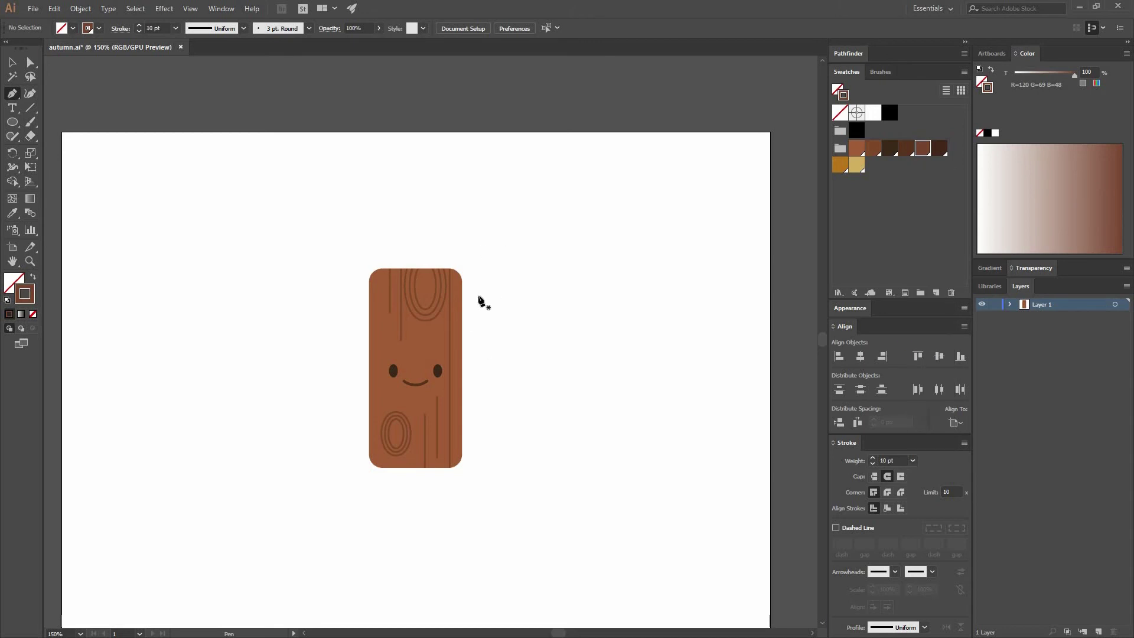
Draw a bent branch arm rising from the plank's upper right side, with a short inward tip and butt caps.
left_click(453, 312)
left_click(494, 269)
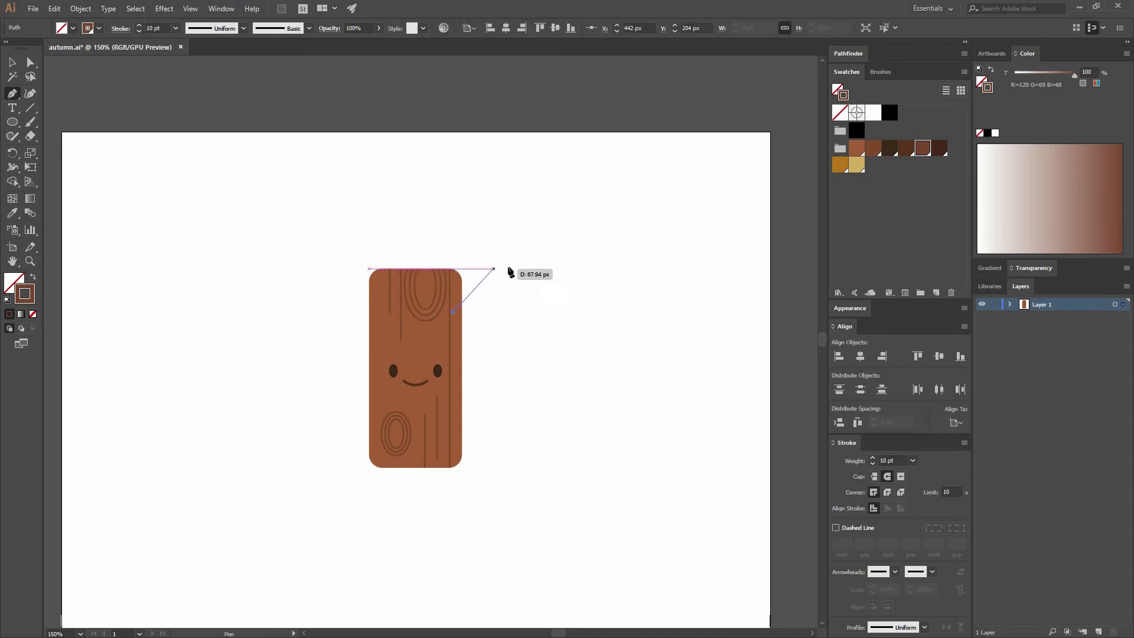
left_click(513, 269)
left_click(497, 249)
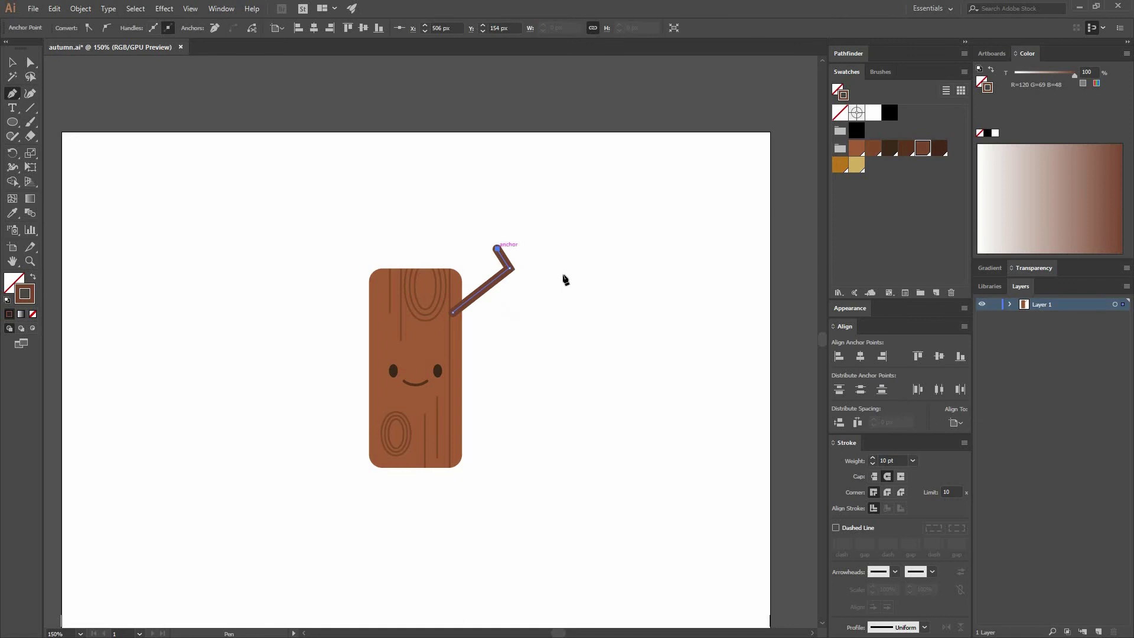
left_click(873, 477)
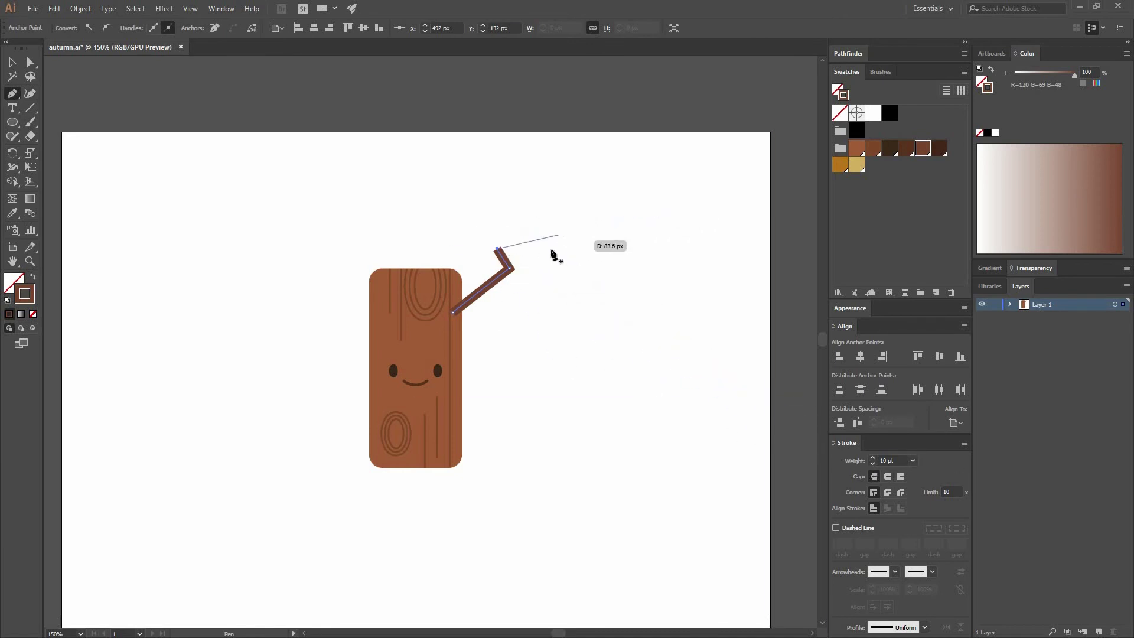
key("Escape")
Add a short, nearly horizontal twig pointing outward from the bend of the branch arm.
left_click(510, 268)
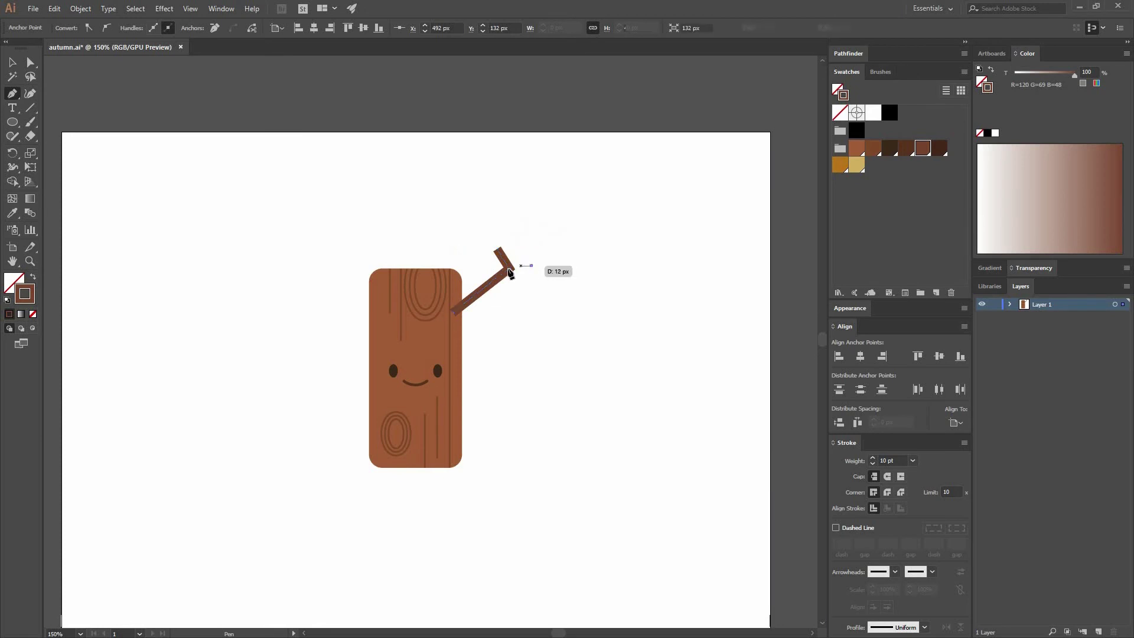
left_click(533, 266)
key("v")
left_click(566, 247)
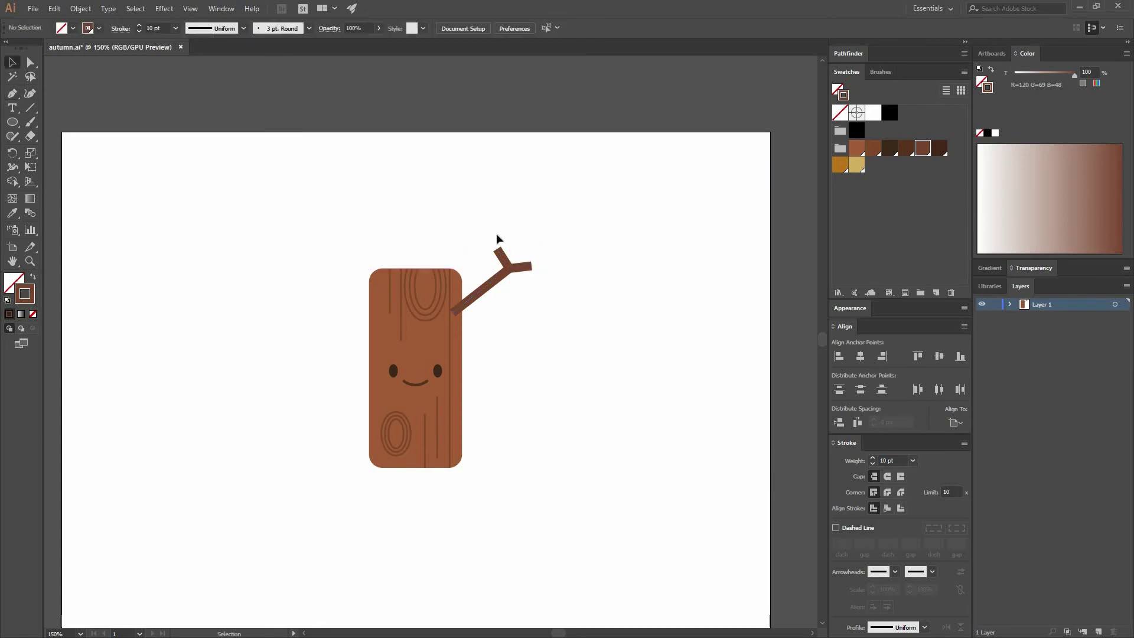
Draw a zigzag branch rising from the plank's top edge near its right corner with the Pen tool.
key("p")
left_click(445, 276)
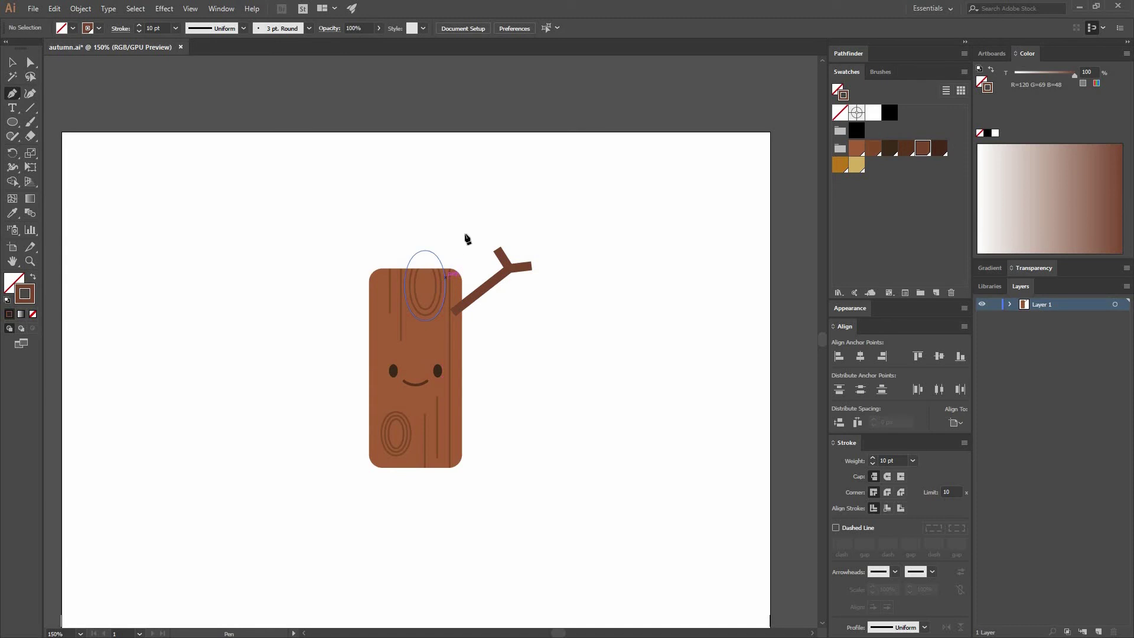
left_click(467, 223)
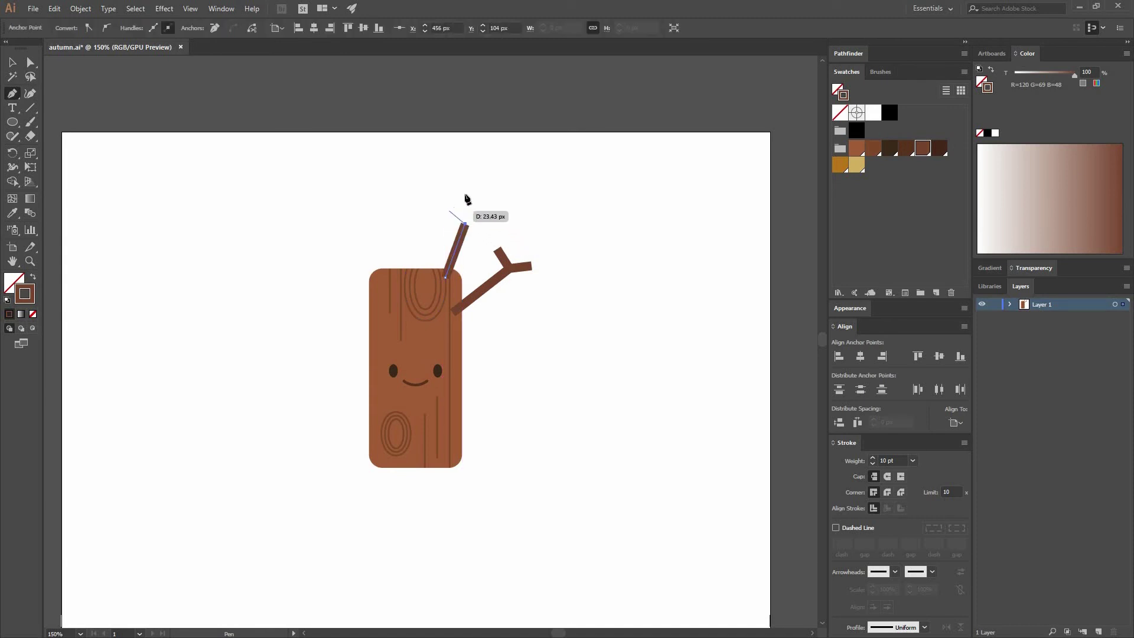
left_click(449, 209)
left_click(470, 189)
key("Escape")
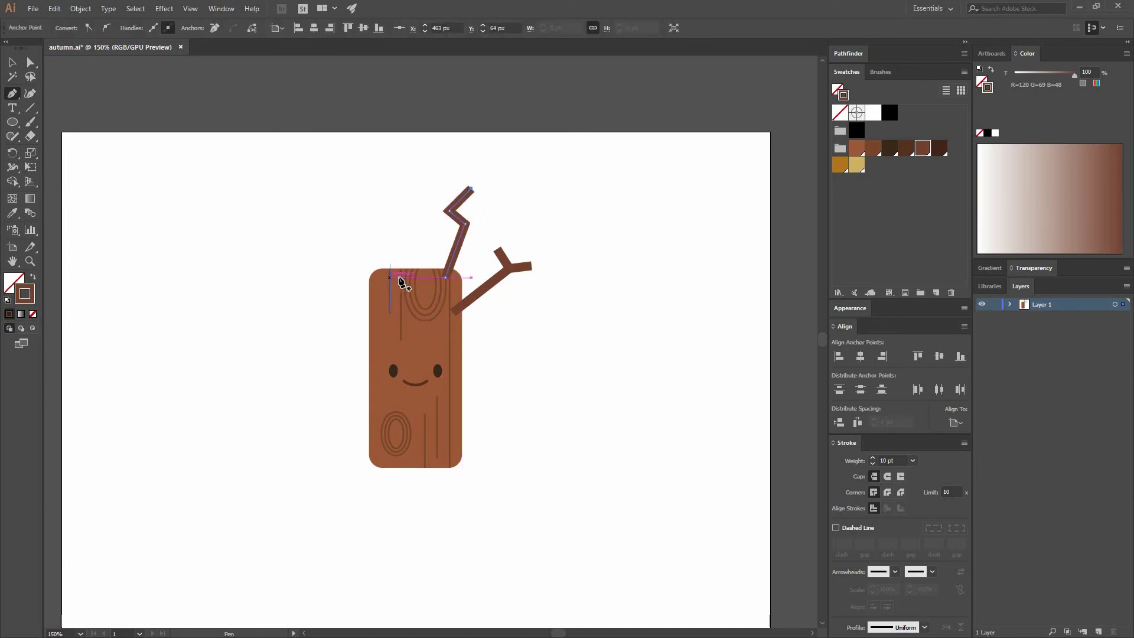
Draw a stepped zigzag branch rising outward from the plank's top edge near its left corner.
left_click(393, 241)
left_click(370, 241)
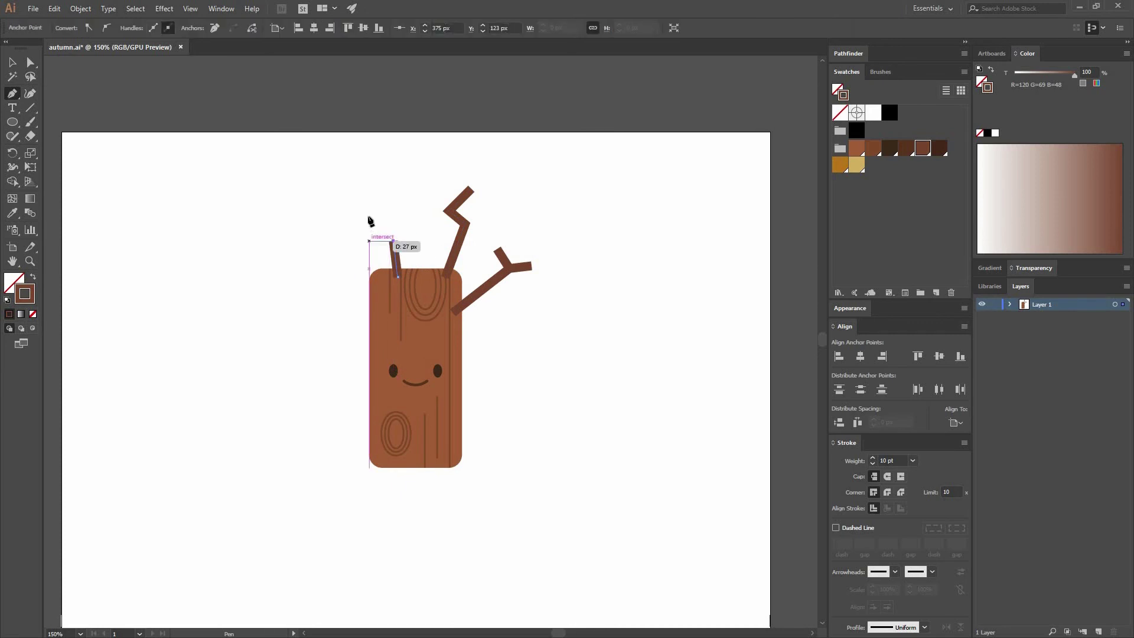
left_click(369, 202)
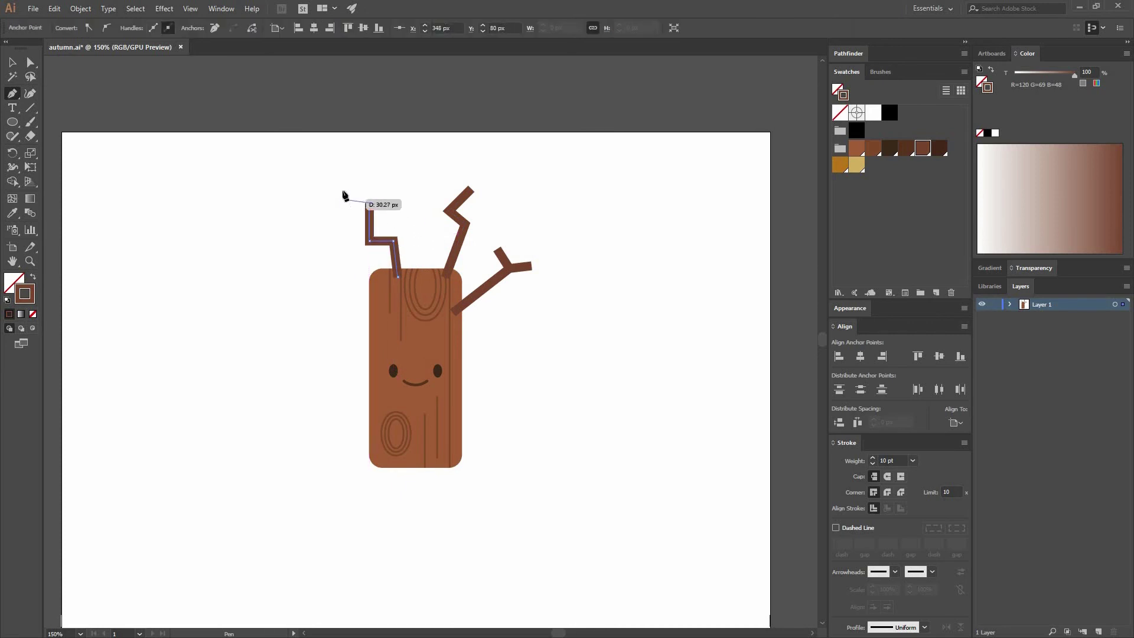
left_click(343, 199)
left_click(336, 185)
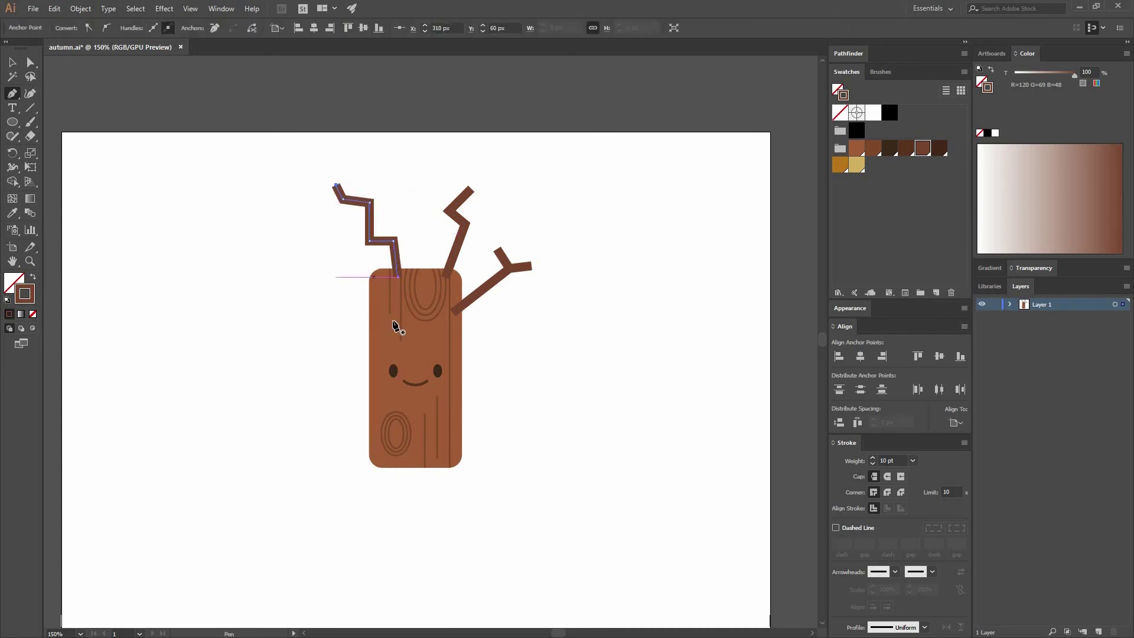
Draw a zigzag branch arm reaching outward from the plank's upper left side, with an upturned tip.
left_click(329, 291, "ctrl")
left_click(312, 273)
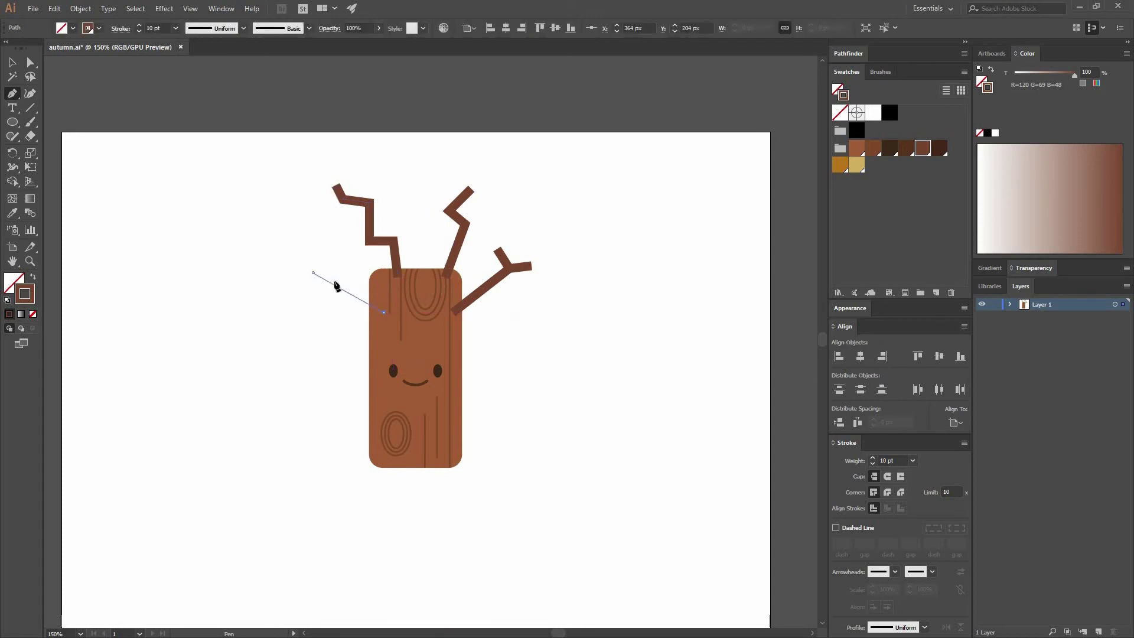
mouse_move(385, 311)
left_mouse_down()
mouse_move(375, 286)
mouse_move(385, 299)
left_mouse_up()
key("ctrl+z")
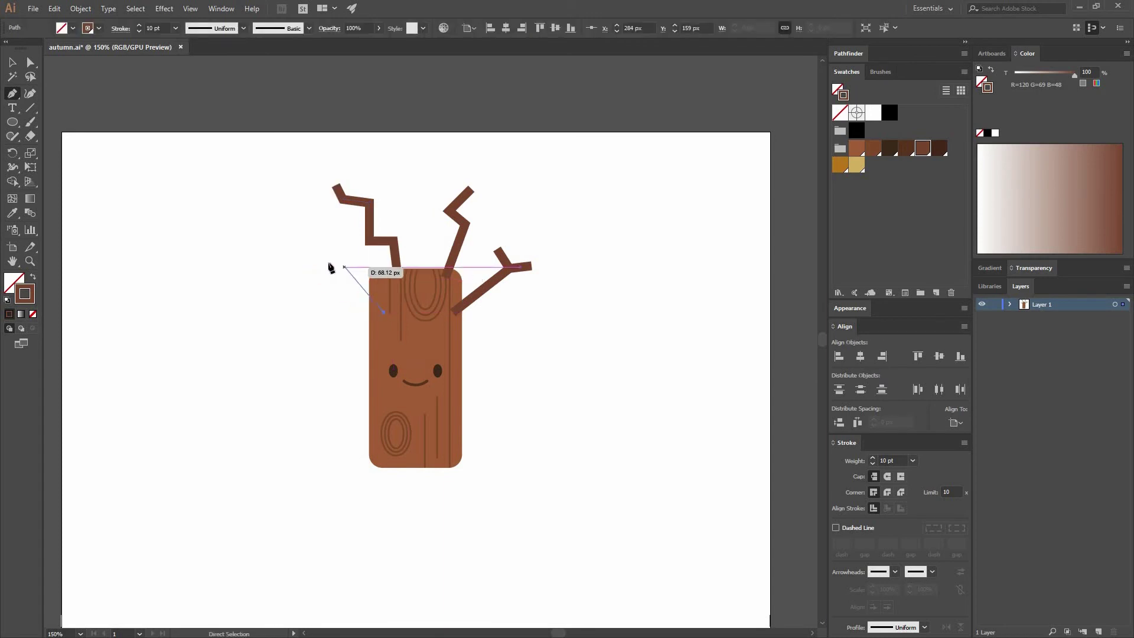
left_click(324, 266)
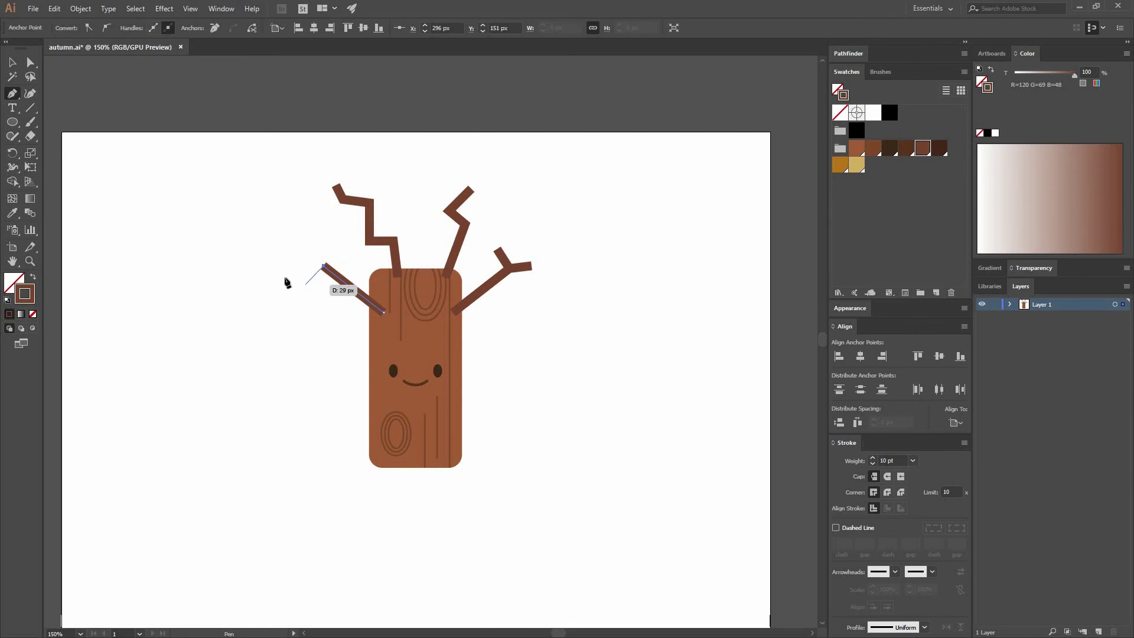
left_click(307, 284)
left_click(294, 269)
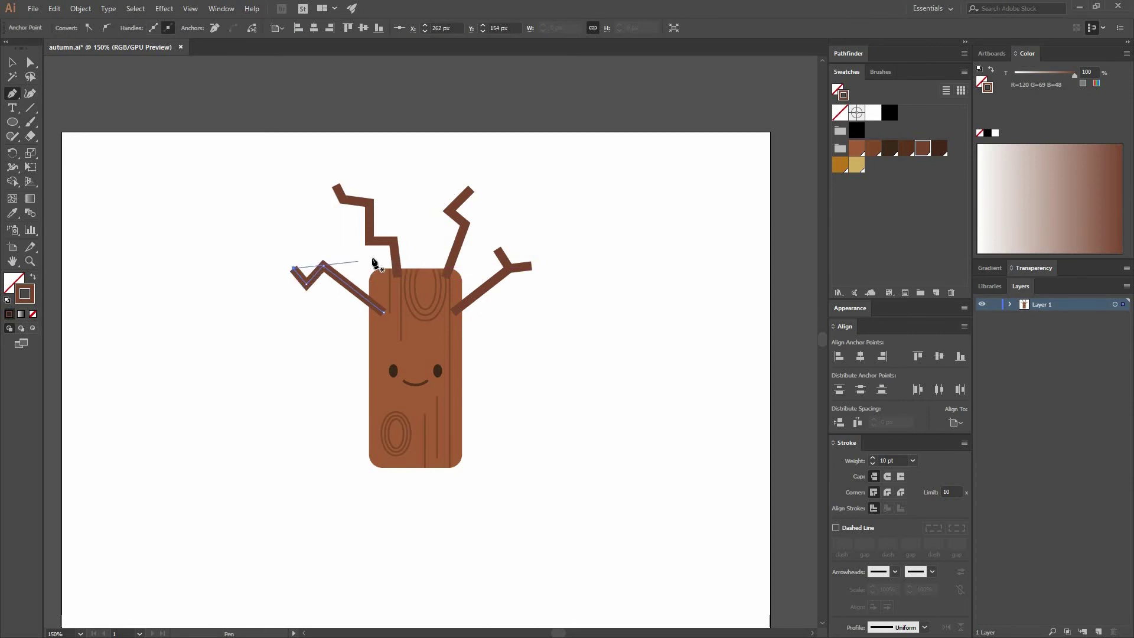
Add a short twig pointing up and inward from the middle of the left branch arm.
key("Escape")
left_click(350, 261)
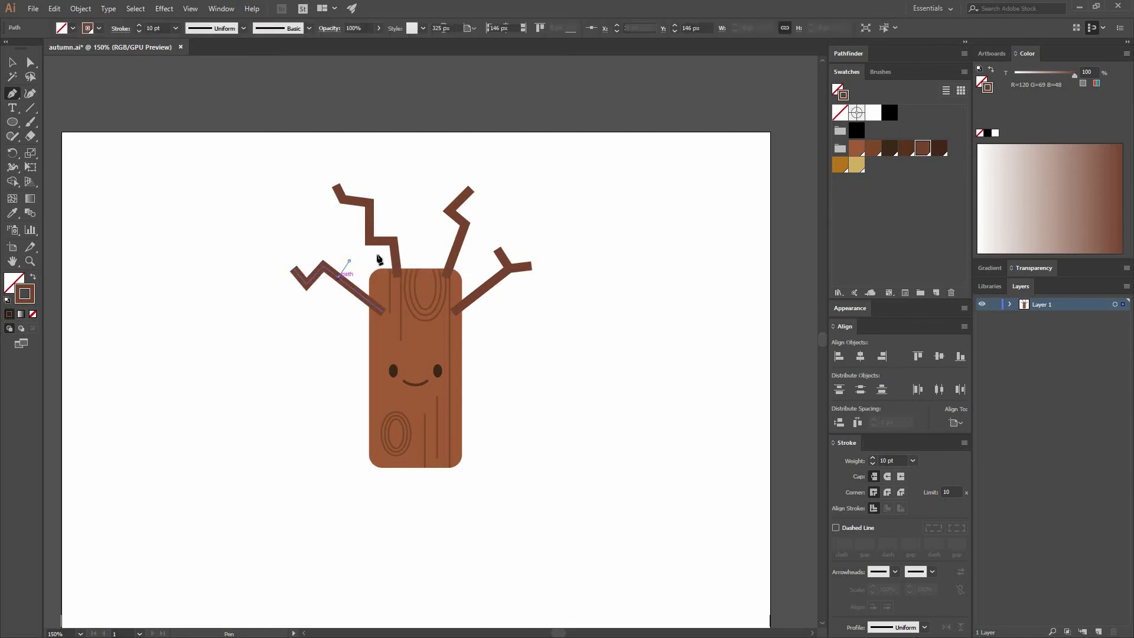
left_click(339, 277)
key("c")
key("v")
left_click(552, 291)
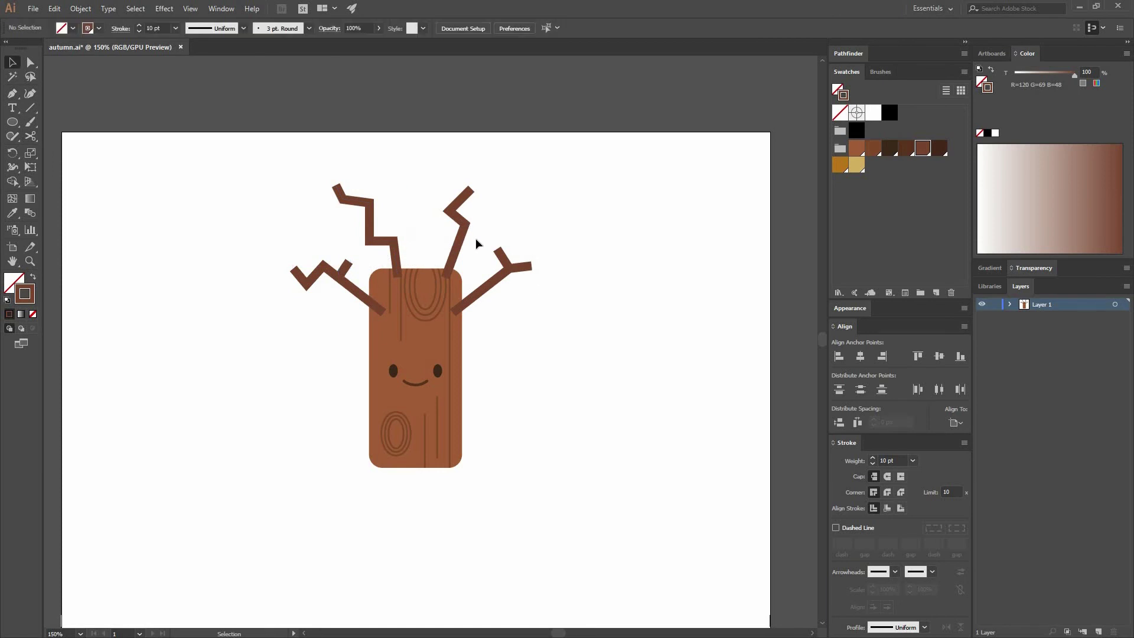
Select all the branches and twigs together and send them to the back, behind the plank.
left_click_drag(534, 271, 282, 199)
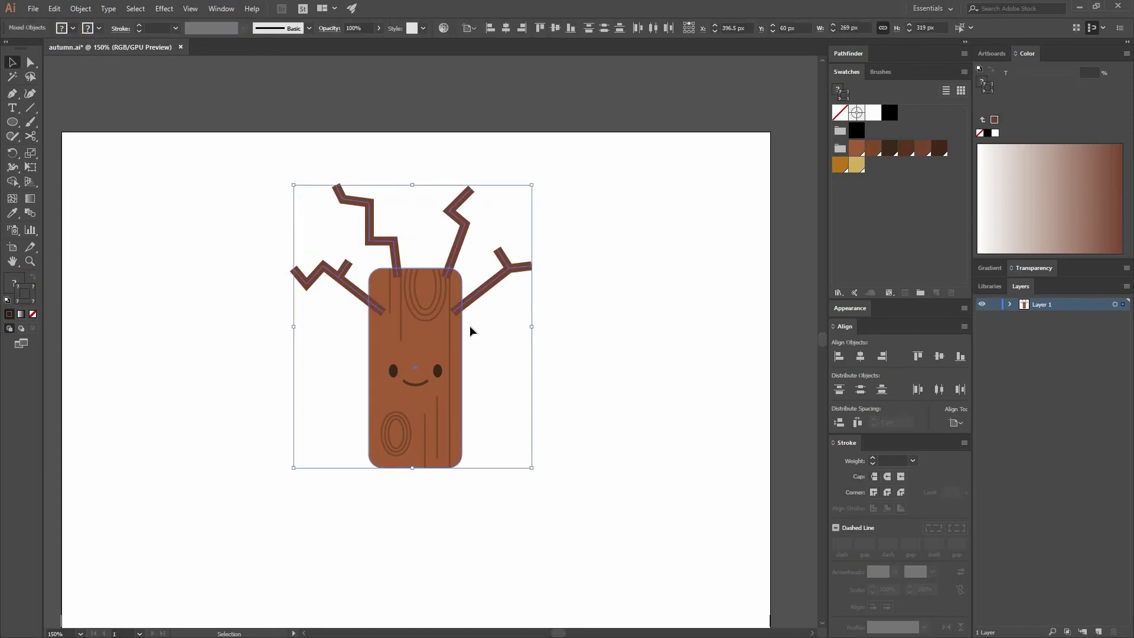
left_click(512, 271)
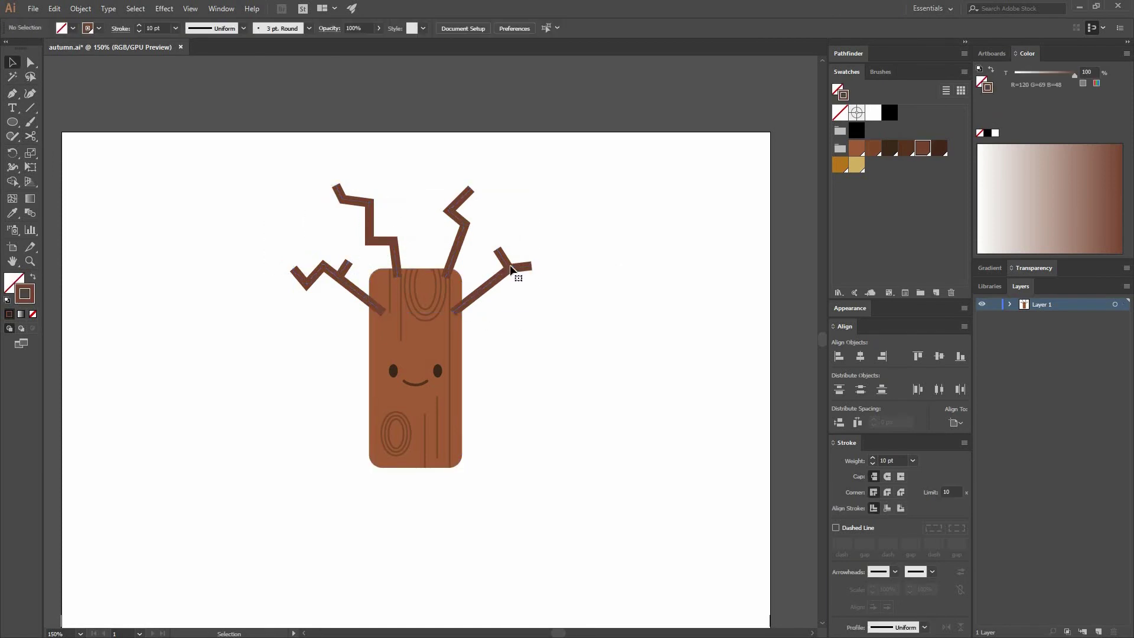
left_click(888, 32)
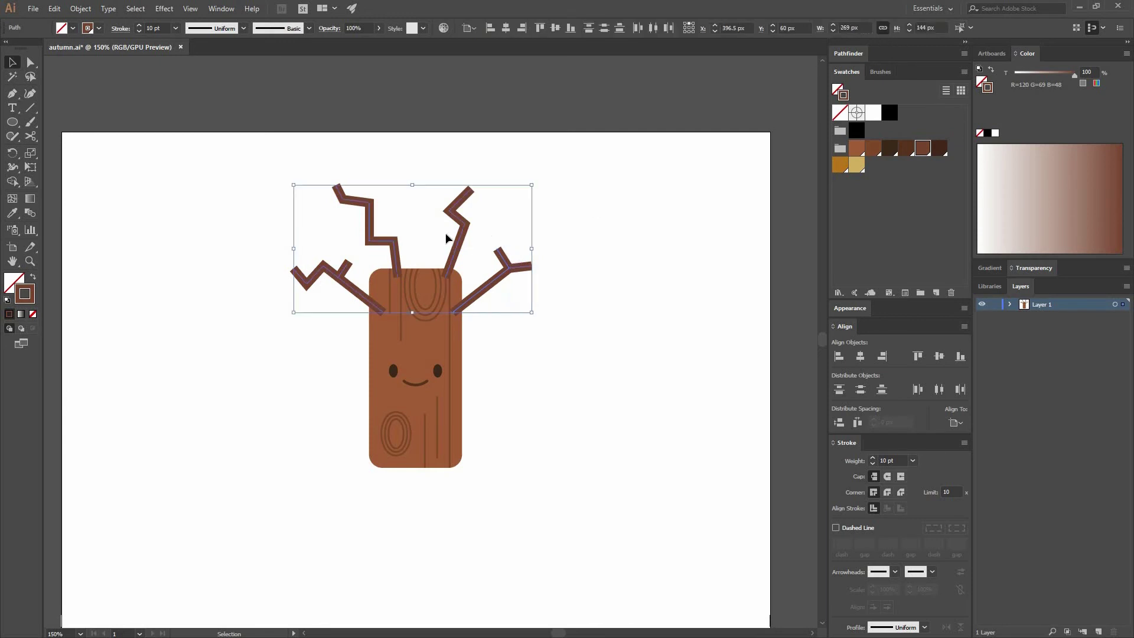
right_click(466, 244)
mouse_move(509, 402)
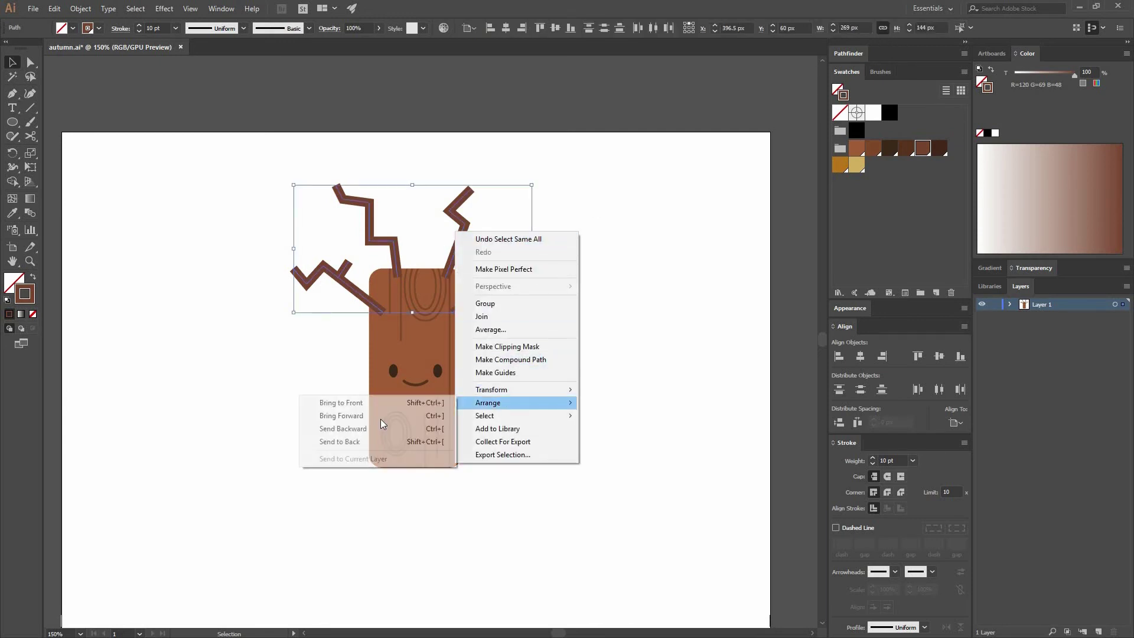
left_click(349, 442)
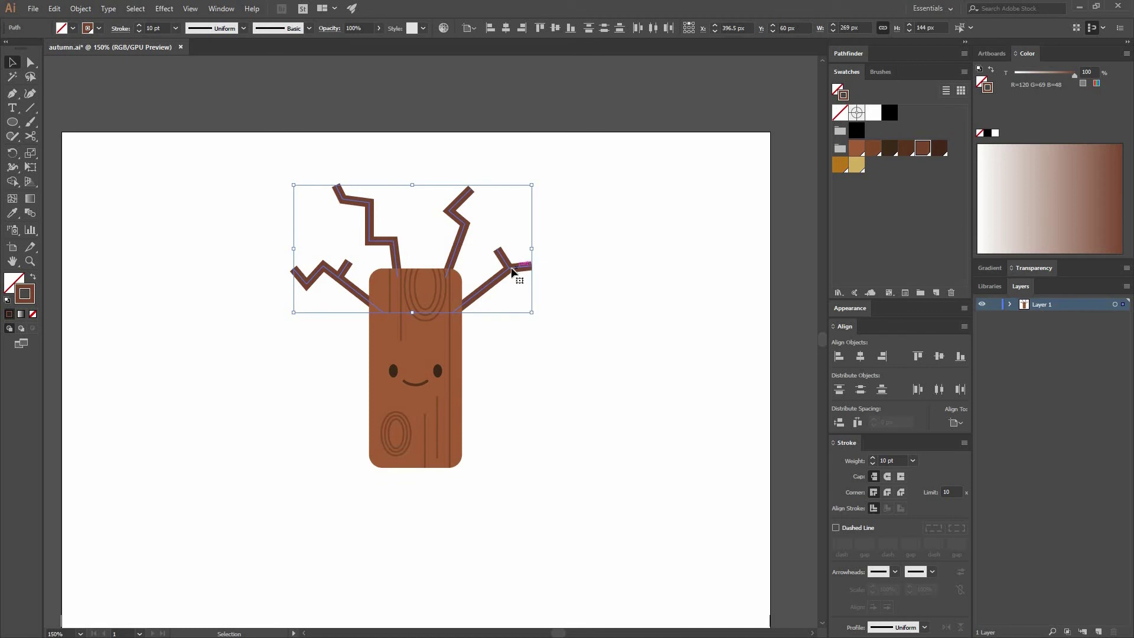
left_click(575, 268)
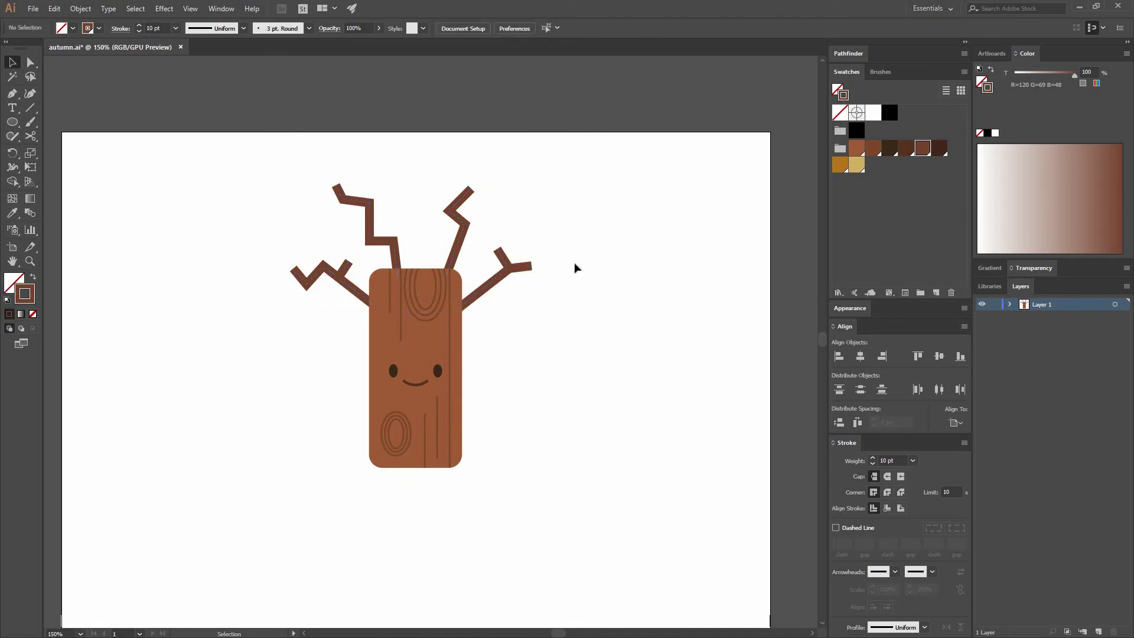
Create a 16 x 30 px ellipse on the empty canvas to the right of the plank.
key("space")
left_click_drag(471, 322, 521, 294)
key("ctrl+plus")
key("space")
left_click_drag(449, 257, 364, 234)
left_click(11, 122)
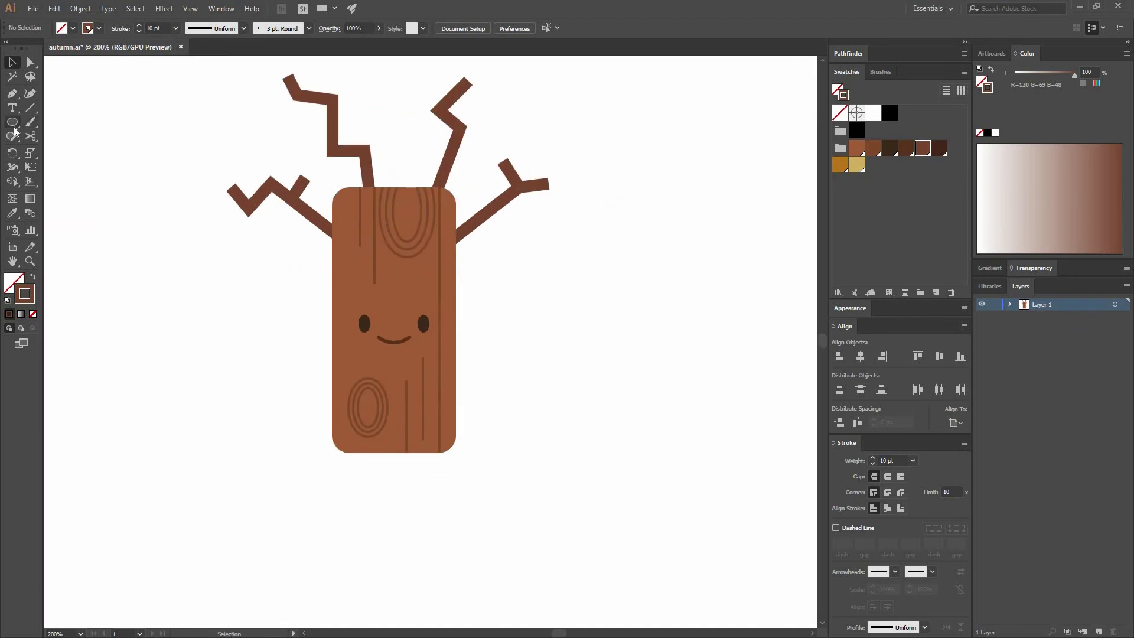
left_click(500, 340)
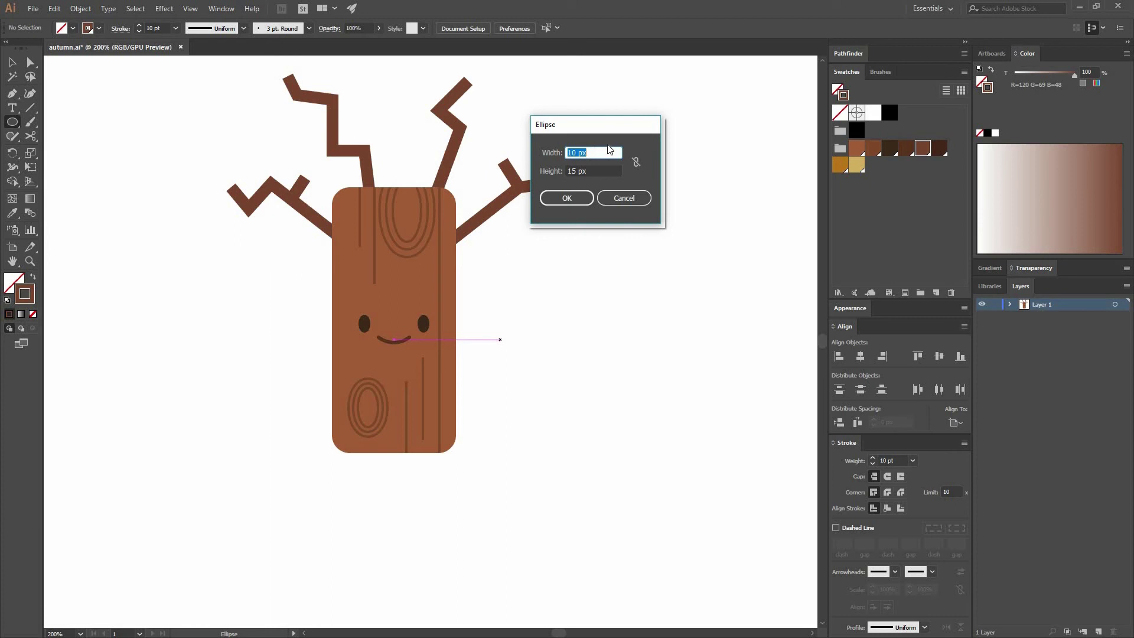
type("16")
key("Tab")
type("30")
left_click(579, 198)
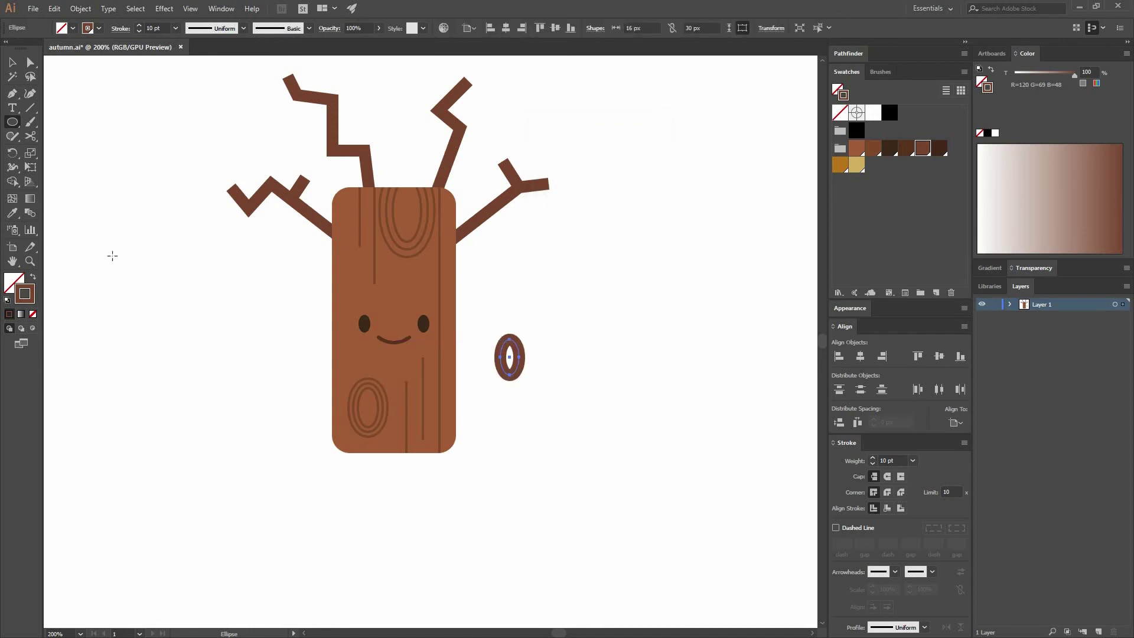
Give the small ellipse a golden-brown fill (R=186 G=119 B=26) with no stroke and deselect it.
key("shift+x")
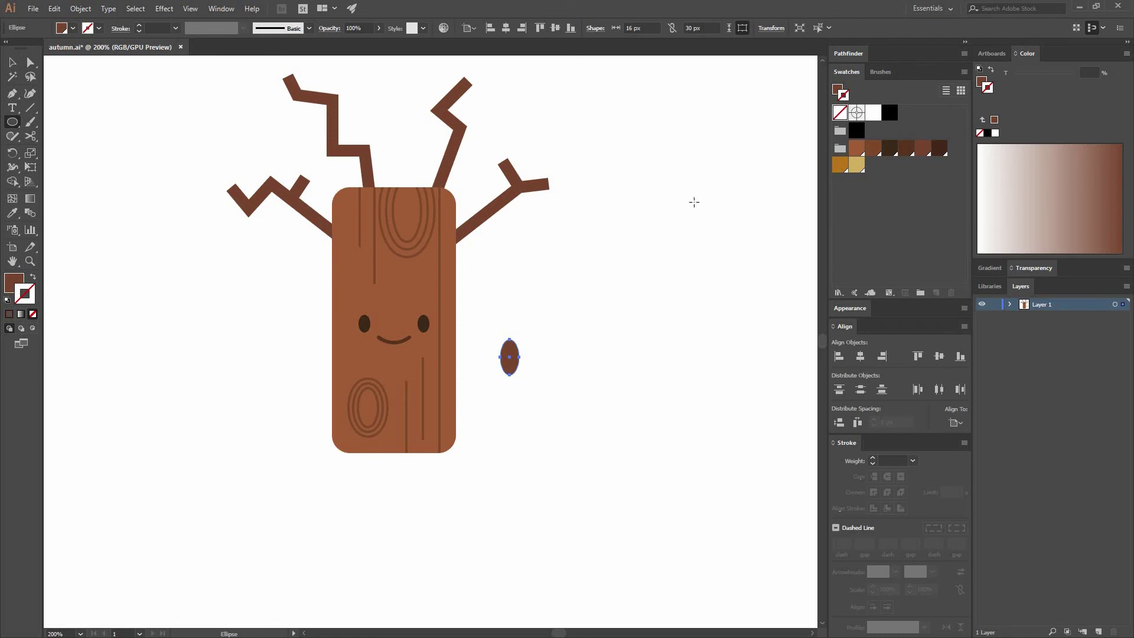
left_click(840, 165)
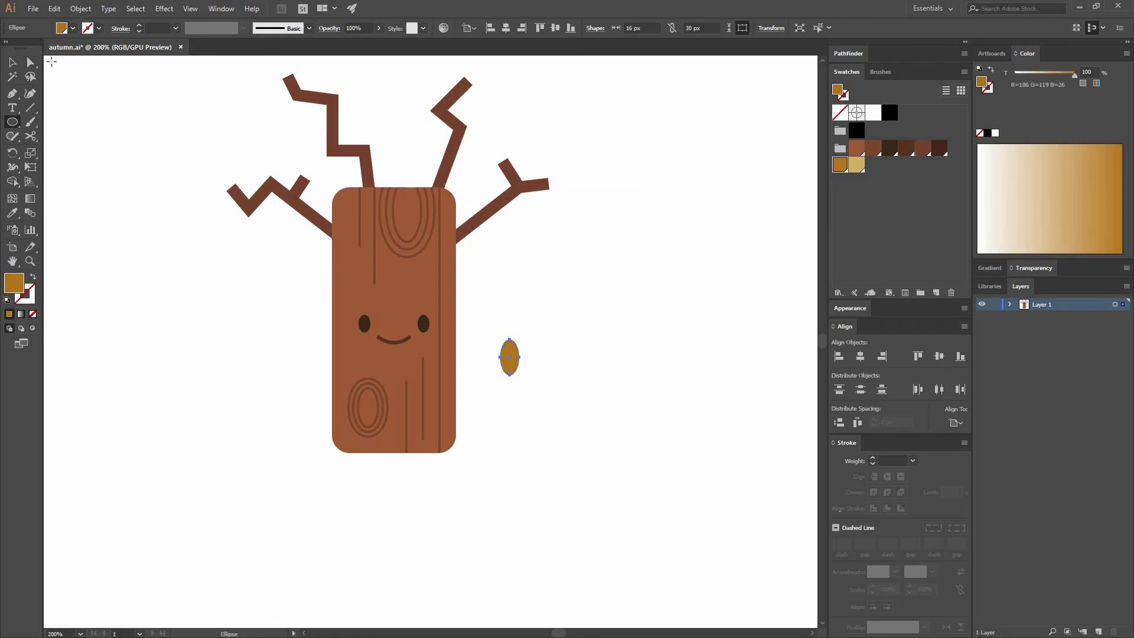
key("v")
left_click(537, 369)
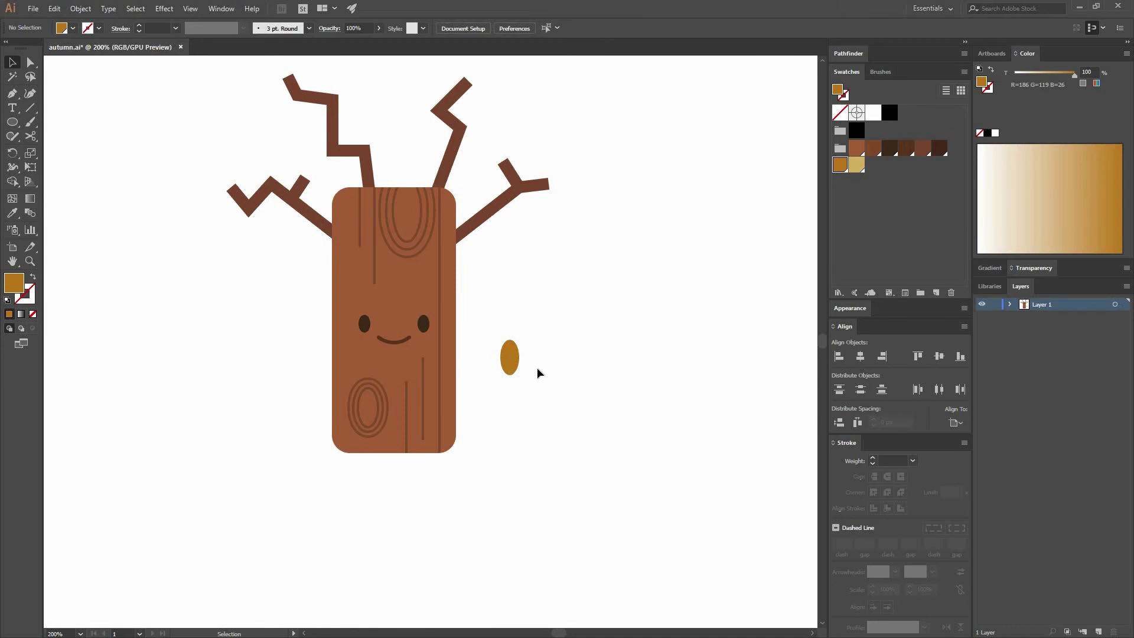
Convert the golden ellipse's top and bottom anchor points to corners to form a pointed leaf.
left_click(30, 63)
left_click(509, 339)
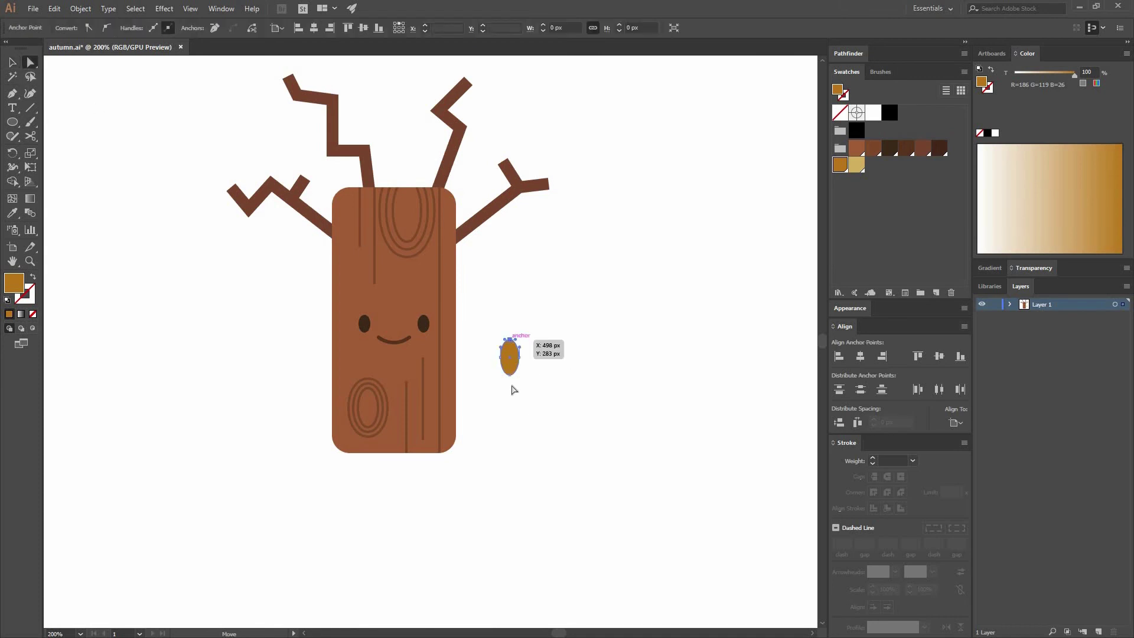
left_click(510, 375, "shift")
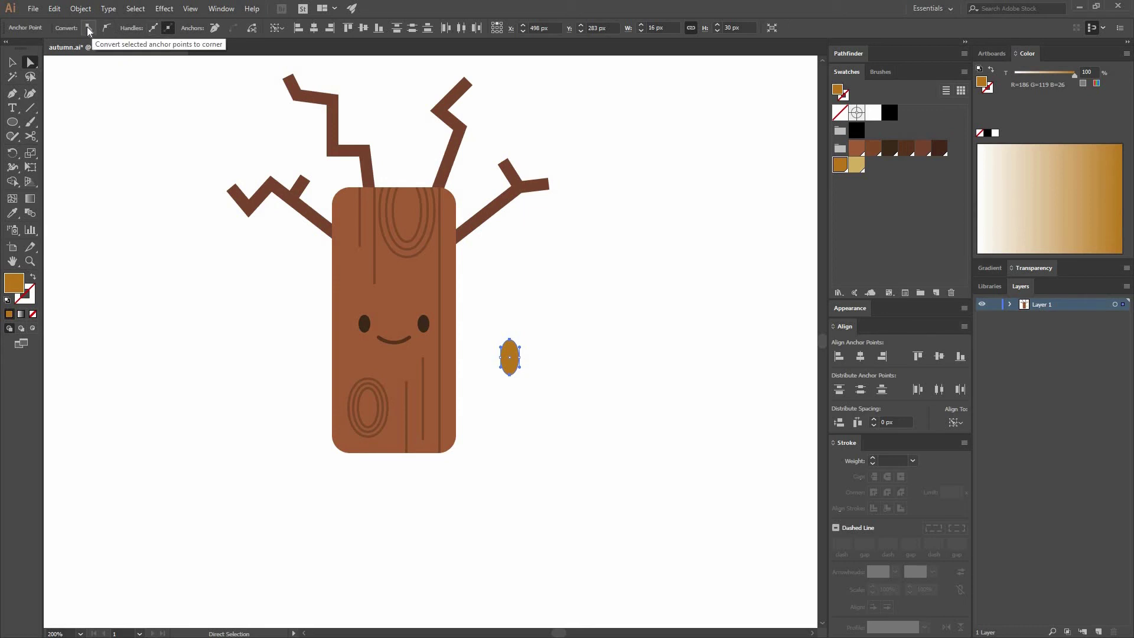
left_click(496, 364)
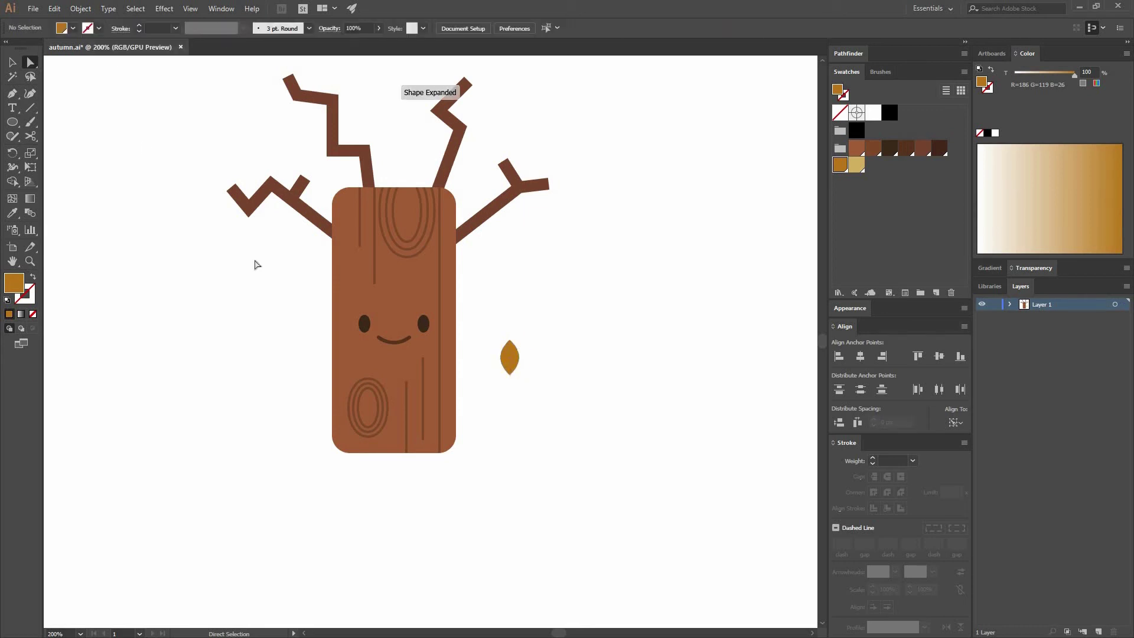
Draw a vertical stem about 31 px long from the leaf's centre down past its lower tip.
left_click(12, 94)
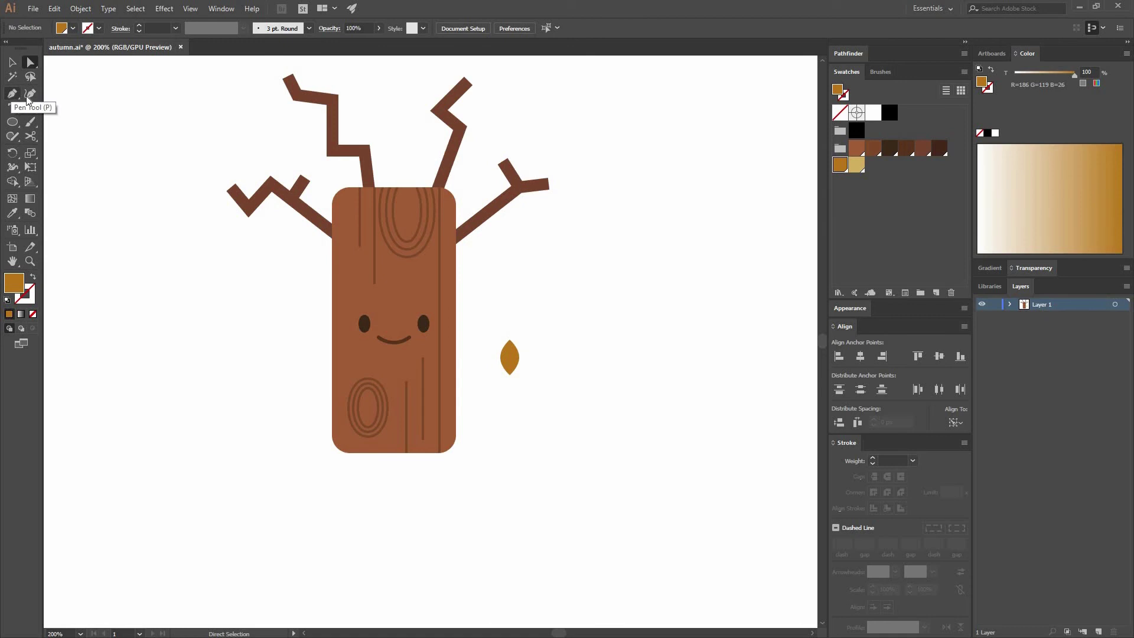
left_click(511, 375)
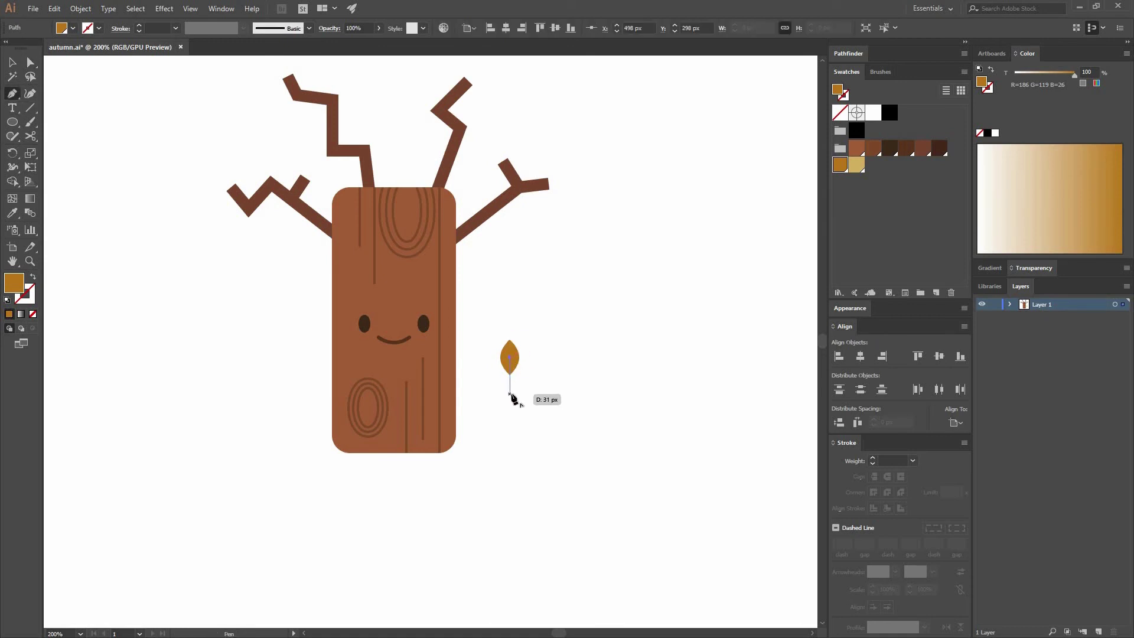
left_click(509, 393)
Give the leaf stem no fill and a 3 pt dark brown stroke (R=69 G=40 B=28), then deselect it.
left_click(33, 277)
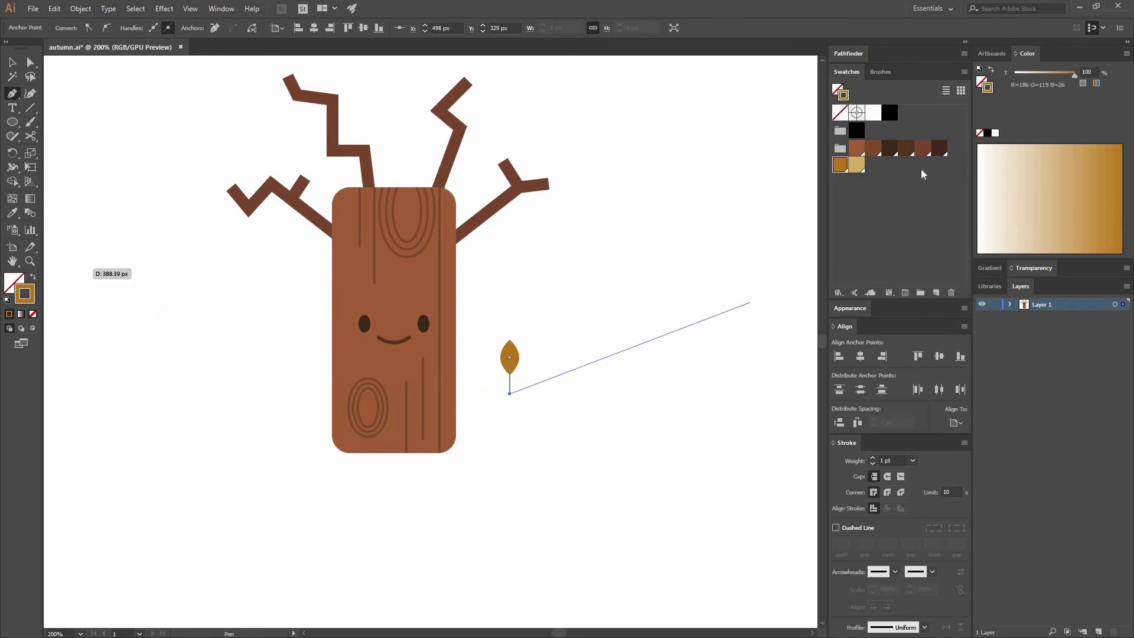
left_click(940, 148)
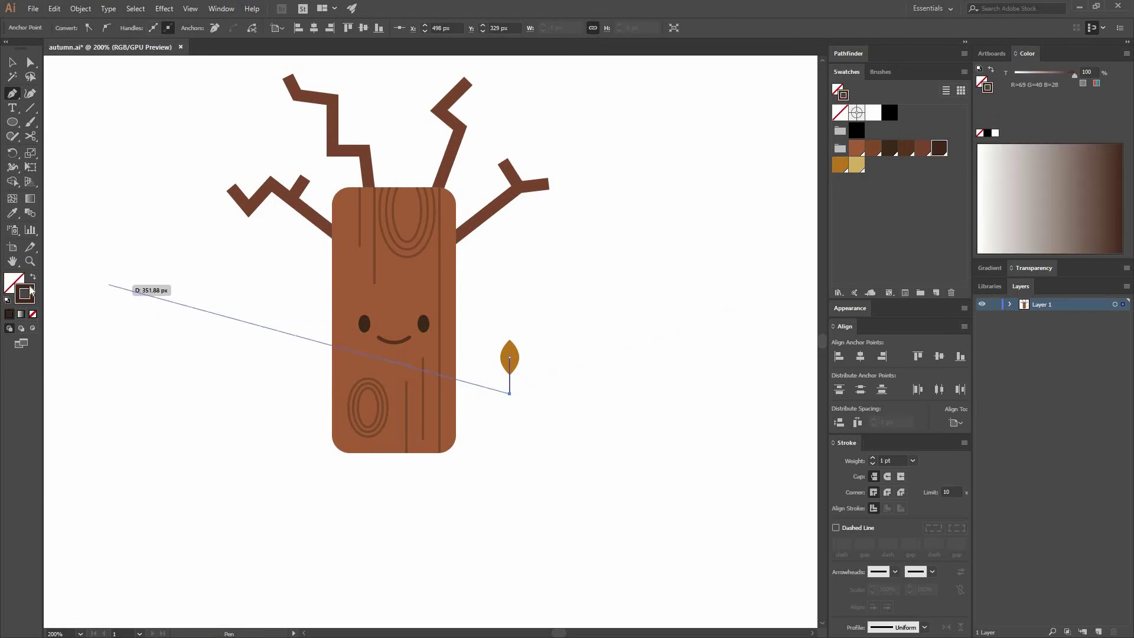
left_click(914, 461)
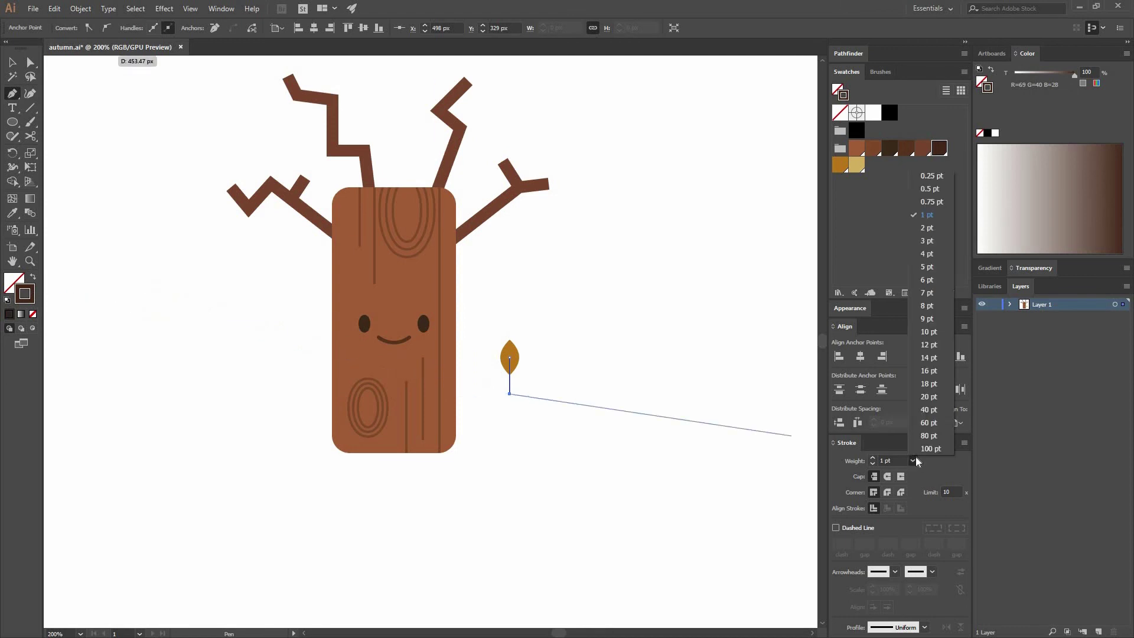
left_click(927, 241)
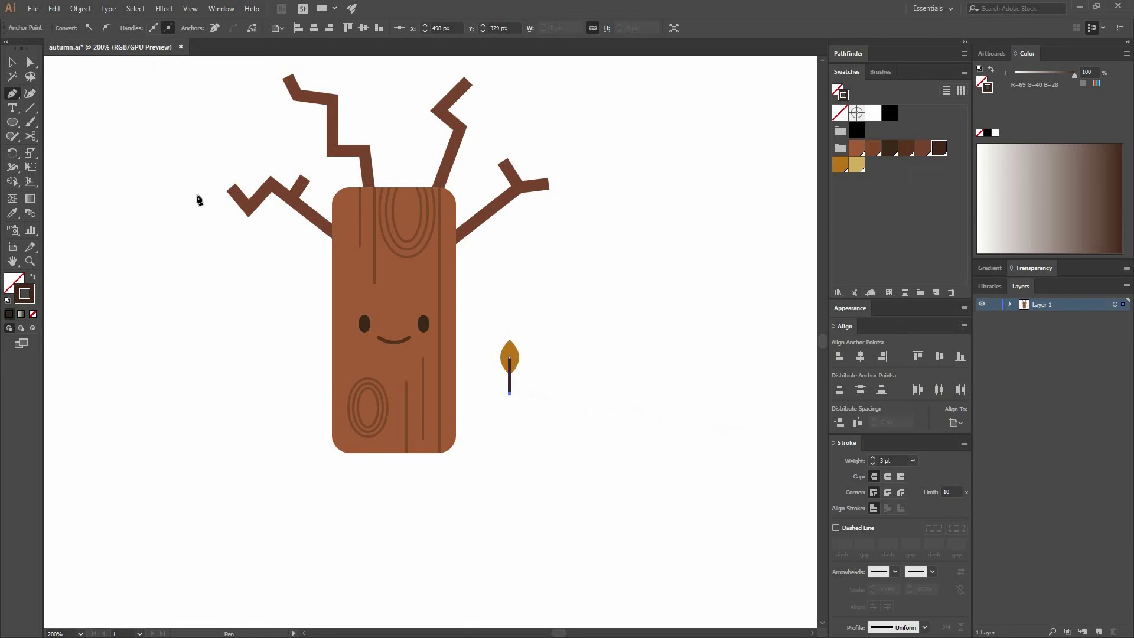
left_click(12, 62)
left_click(560, 381)
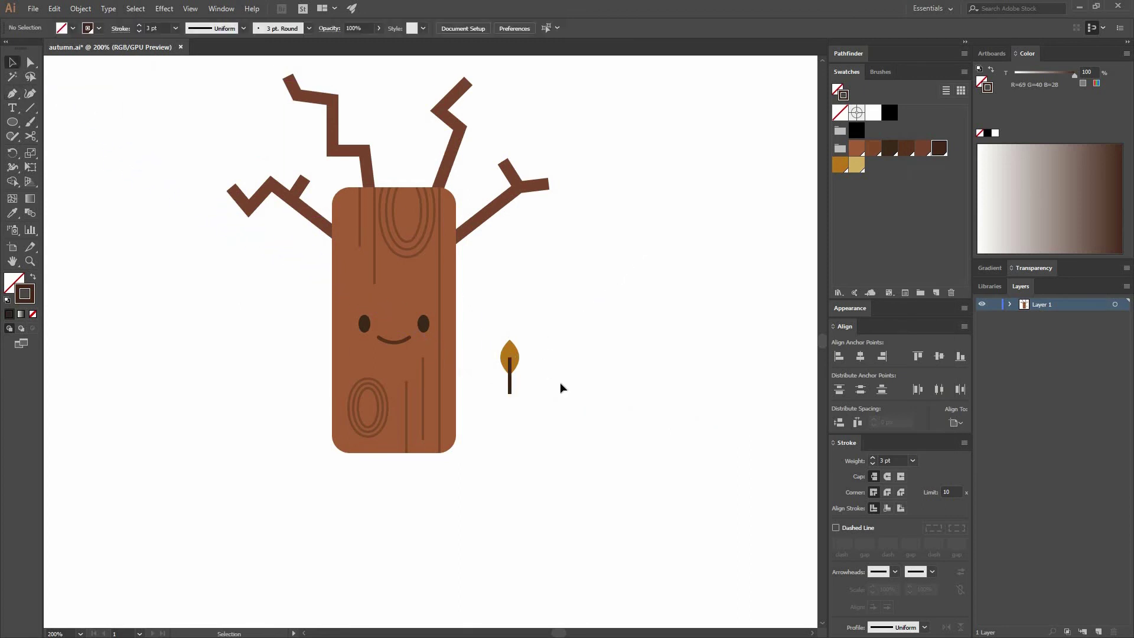
Try to shorten the leaf stem slightly from its lower end.
key("a")
left_click_drag(512, 394, 510, 388)
left_click(544, 390)
key("v")
key("ctrl+z")
Select the leaf together with its stem and group them.
left_click(533, 391)
left_click_drag(533, 393, 489, 328)
key("ctrl+g")
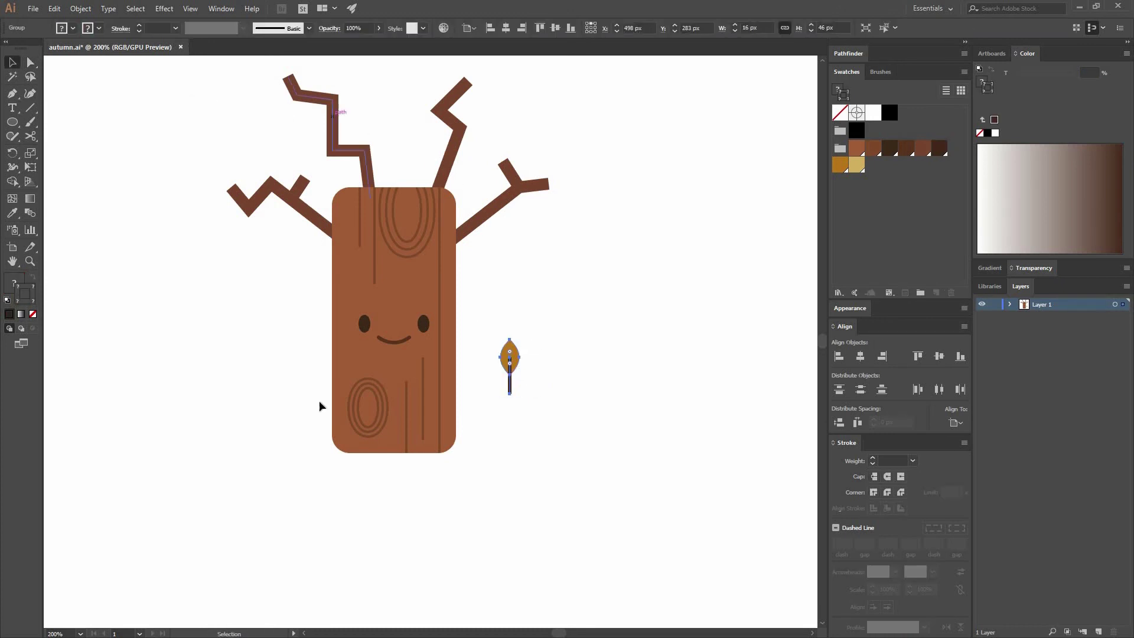
Place a copy of the grouped leaf on the upper-right branch, rotated so the leaf points up and outward.
left_click(77, 12)
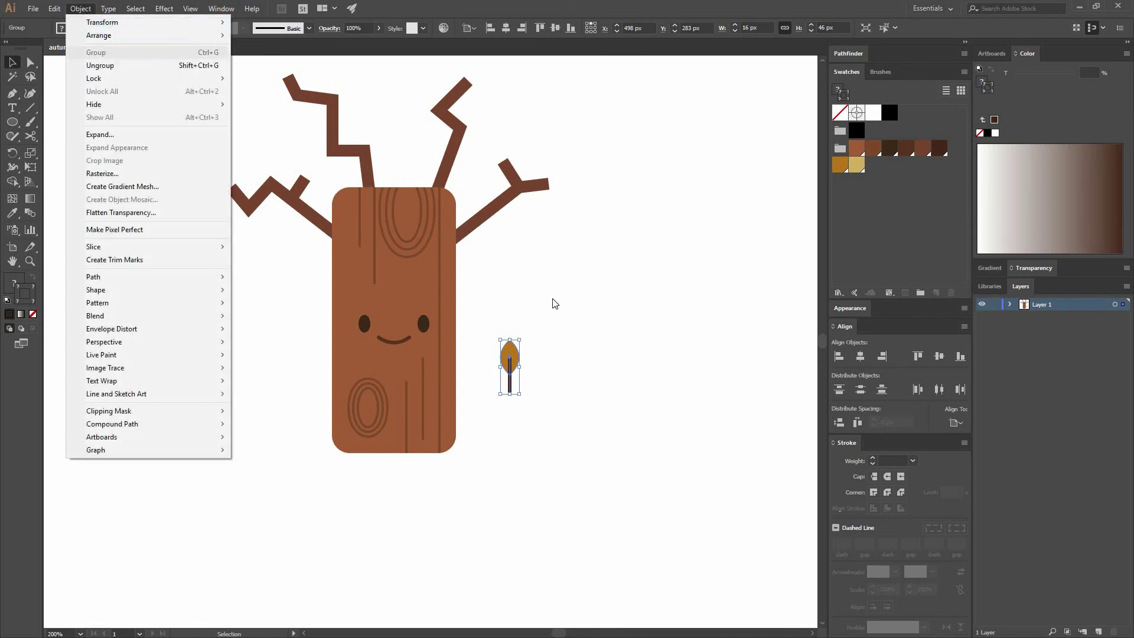
left_click(510, 361)
left_click_drag(509, 362, 478, 108)
left_click(503, 116)
left_click(494, 106)
Send the upper-right leaf to the back so its stem sits behind the branch, then deselect it.
right_click(496, 105)
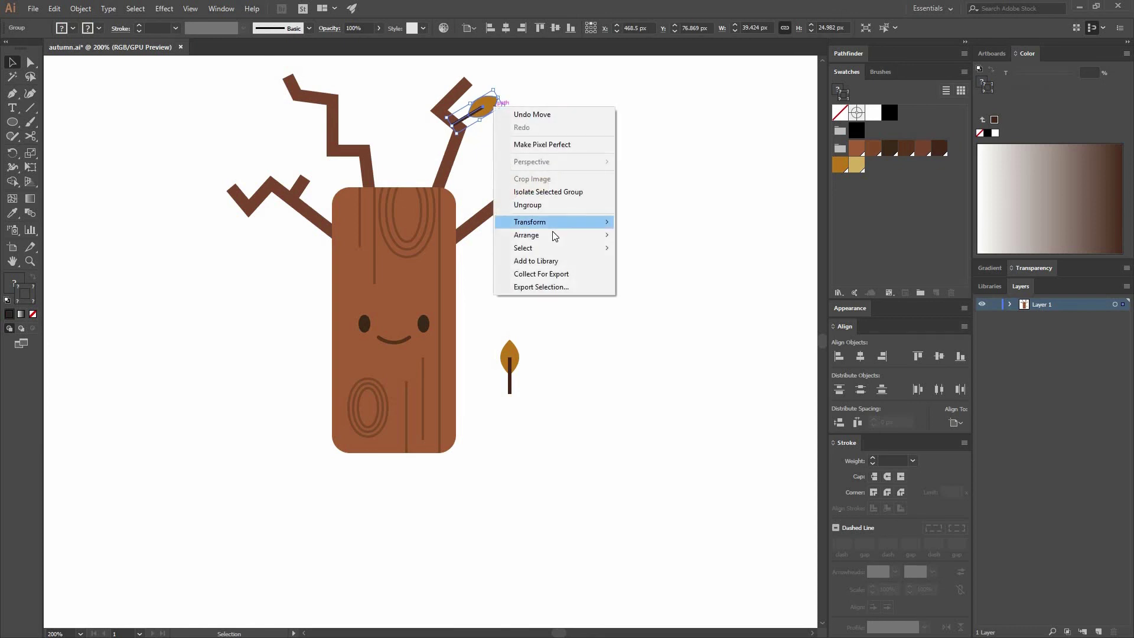
mouse_move(532, 232)
left_click(425, 273)
left_click(506, 116)
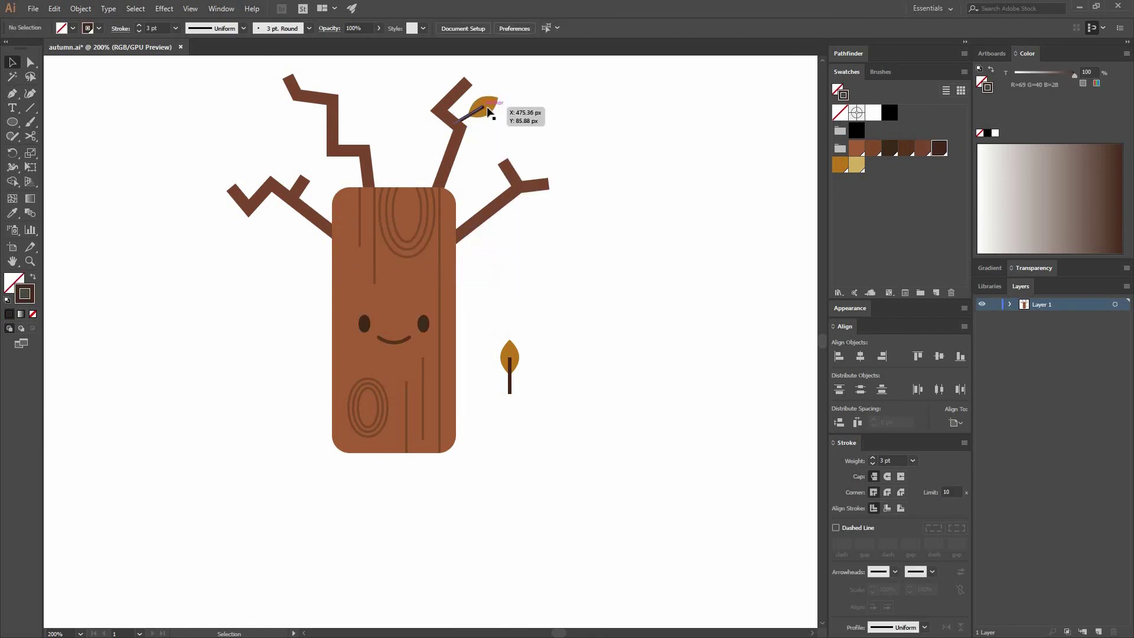
Place rotated leaf copies on the other branches: two on the upper-left branch and one each on the lower-left and lower-right branches.
left_click_drag(488, 110, 339, 96)
left_click(574, 206)
key("ctrl+shift+a")
key("ctrl+shift+a")
left_click(345, 111)
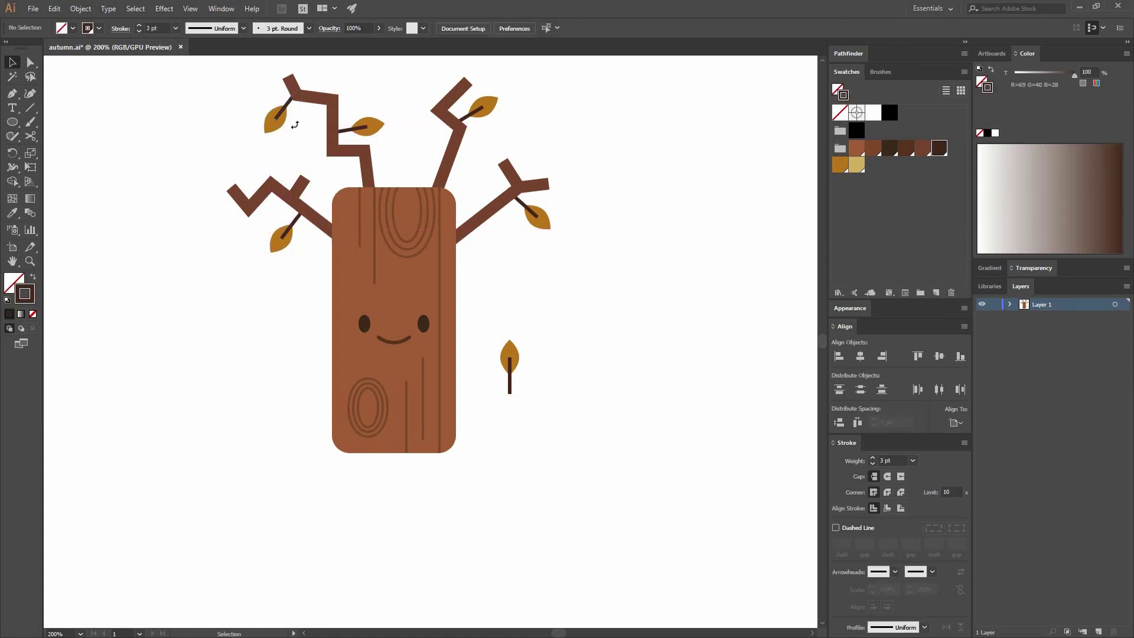
Rotate the leaf at the upper-left branch's tip to a flatter angle and shift it about 5 px up and outward.
left_click(277, 122)
left_click_drag(265, 140, 260, 110)
left_click(284, 122)
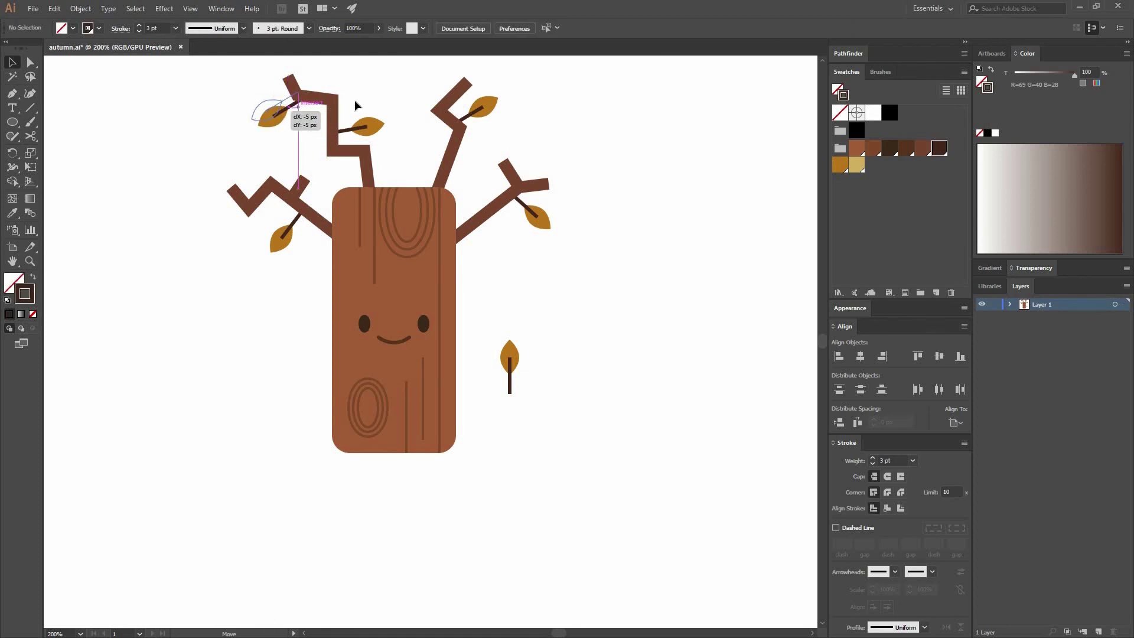
key("ctrl+shift+a")
Delete the spare upright leaf beside the trunk.
left_click_drag(494, 410, 512, 319)
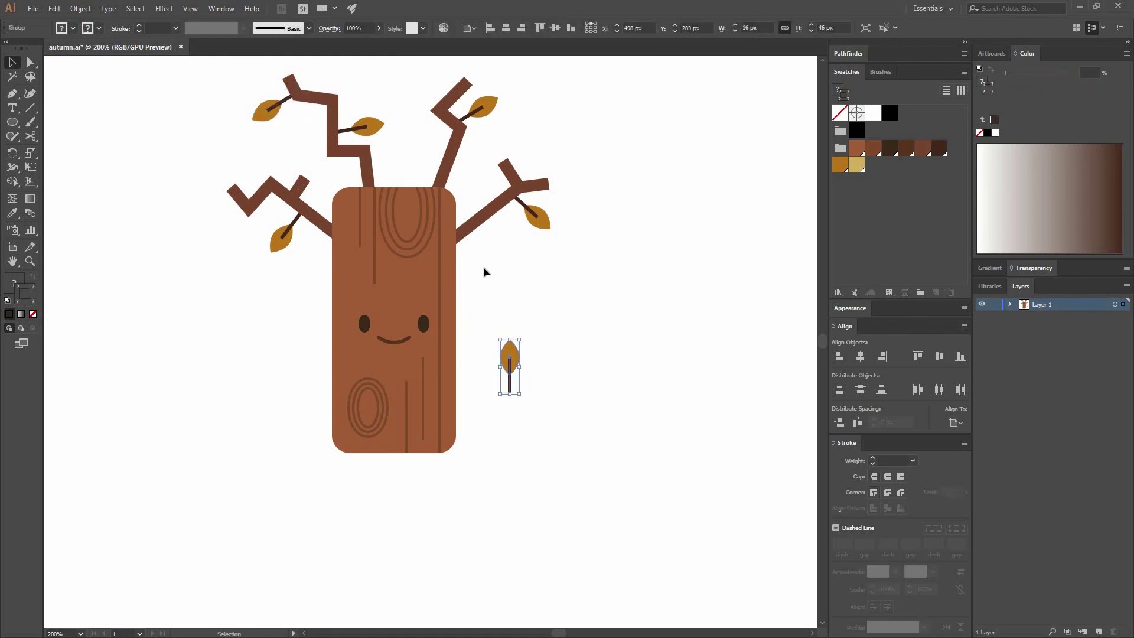
key("Delete")
key("ctrl+1")
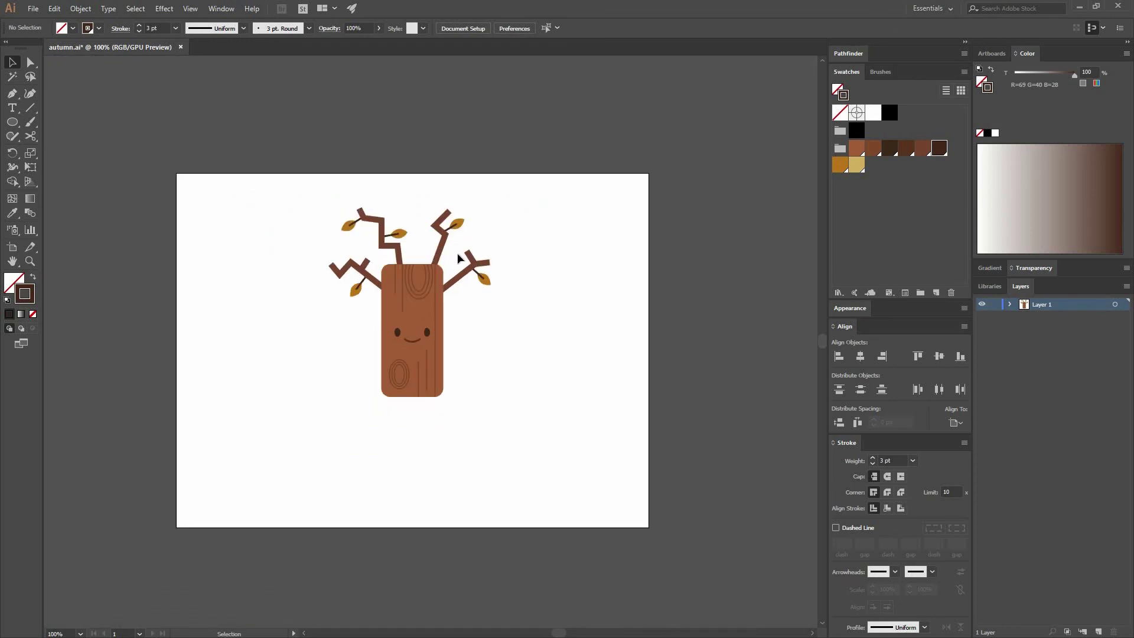
Group the whole tree character and centre it horizontally on the artboard.
left_click_drag(282, 166, 505, 322)
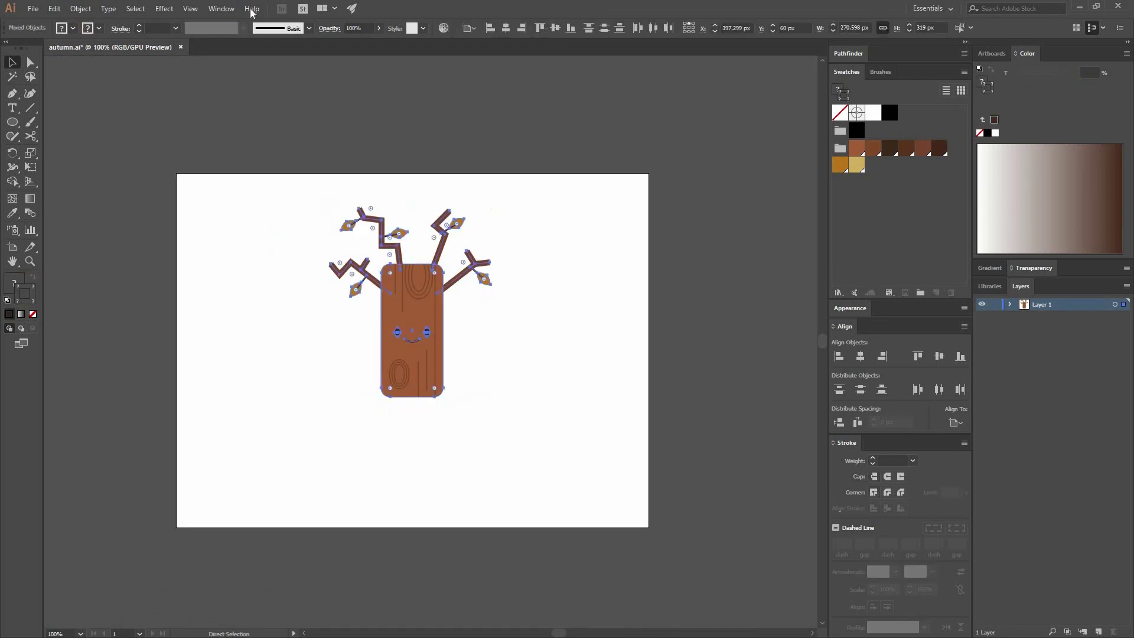
left_click(507, 30)
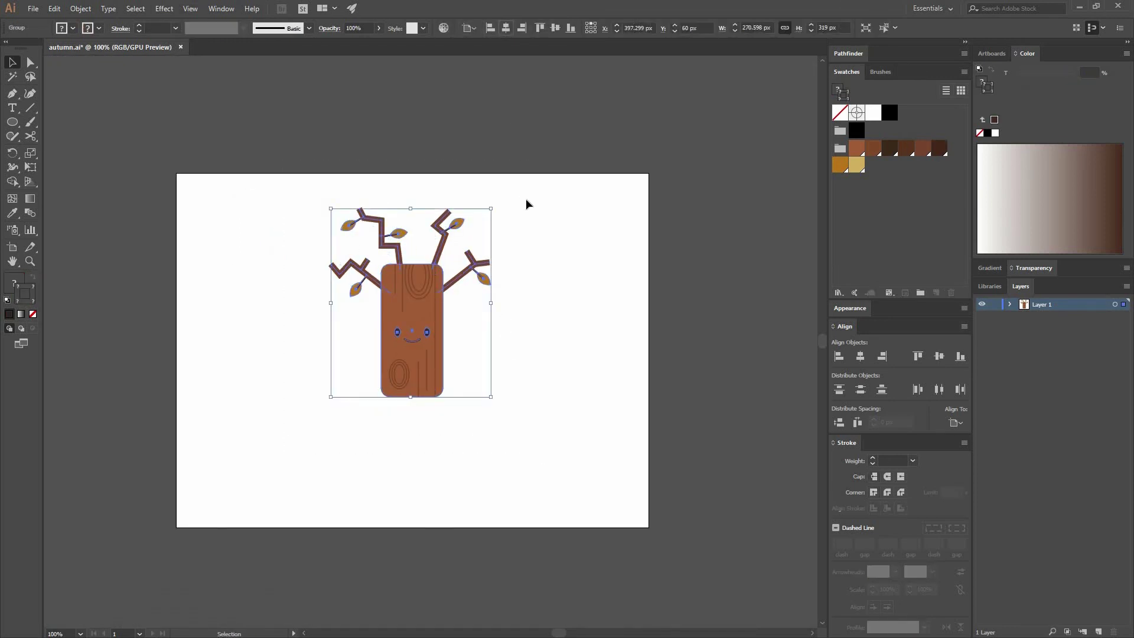
left_click(557, 137)
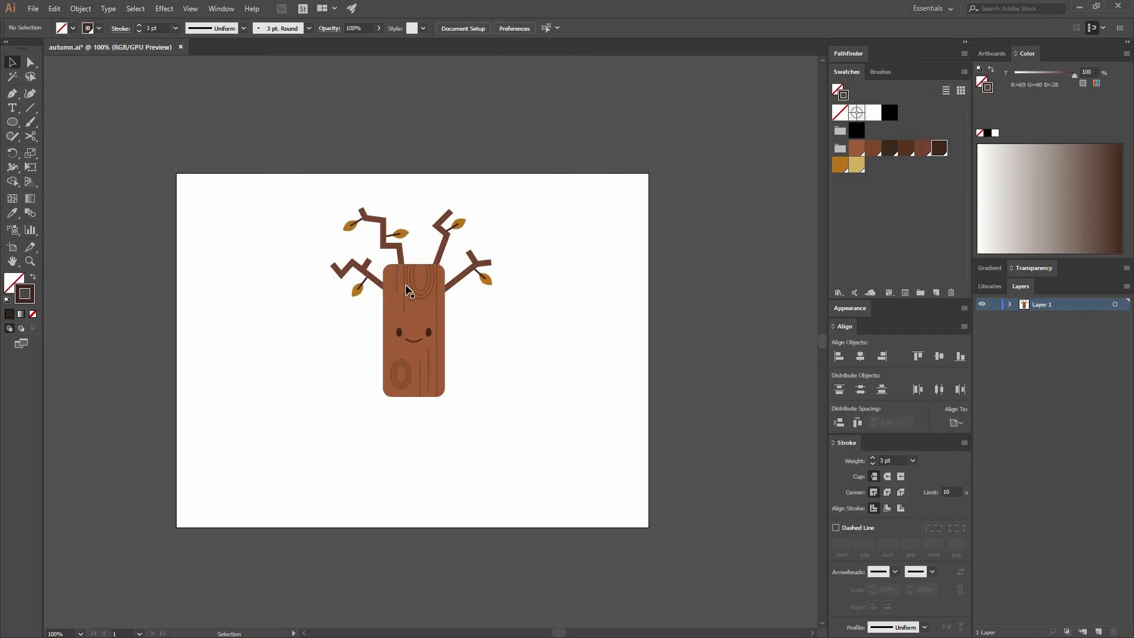
key("ctrl+a")
left_click(496, 308)
Create a rectangle 300 px wide and 18 px high across the trunk.
key("ctrl+equal")
key("ctrl+equal")
left_click_drag(501, 294, 518, 258)
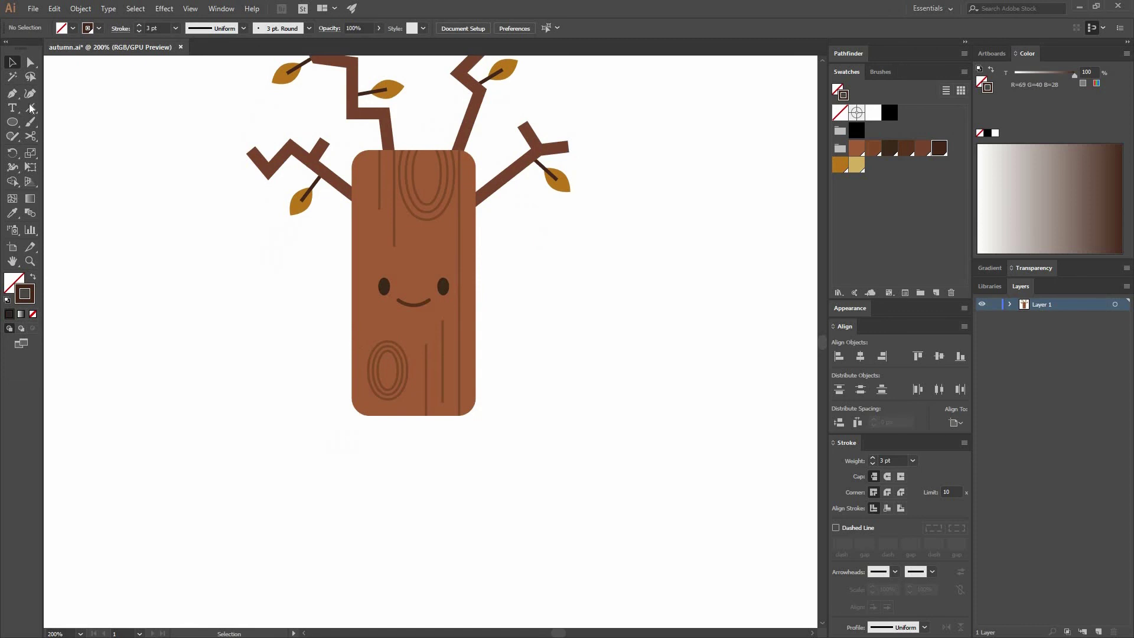
left_click_drag(11, 122, 65, 118)
left_click(462, 233)
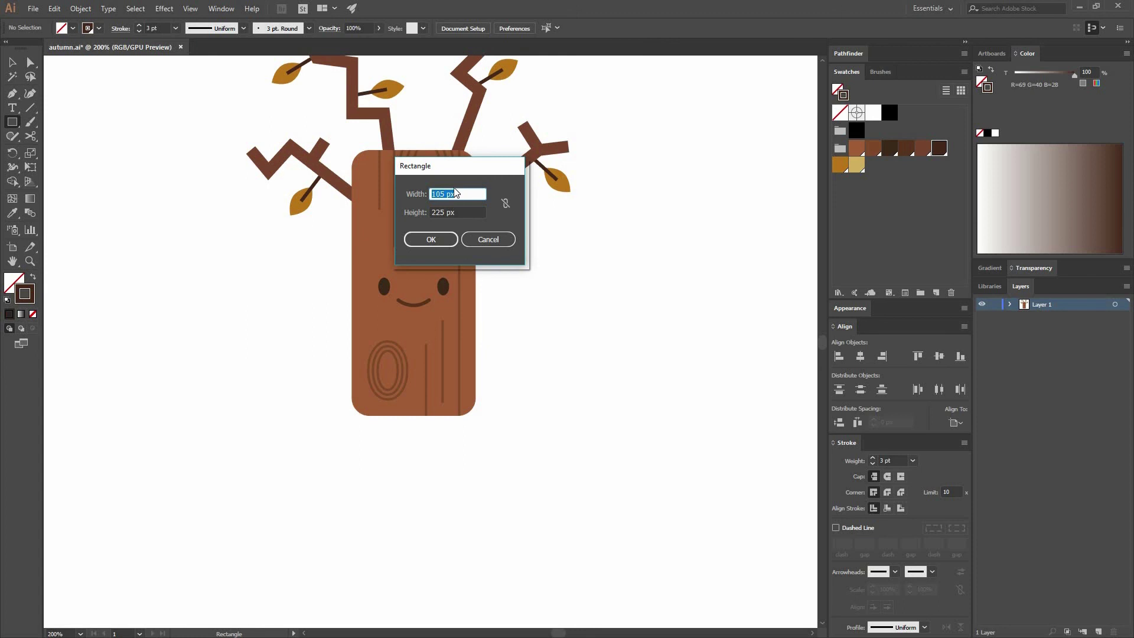
type("300")
key("Tab")
type("18")
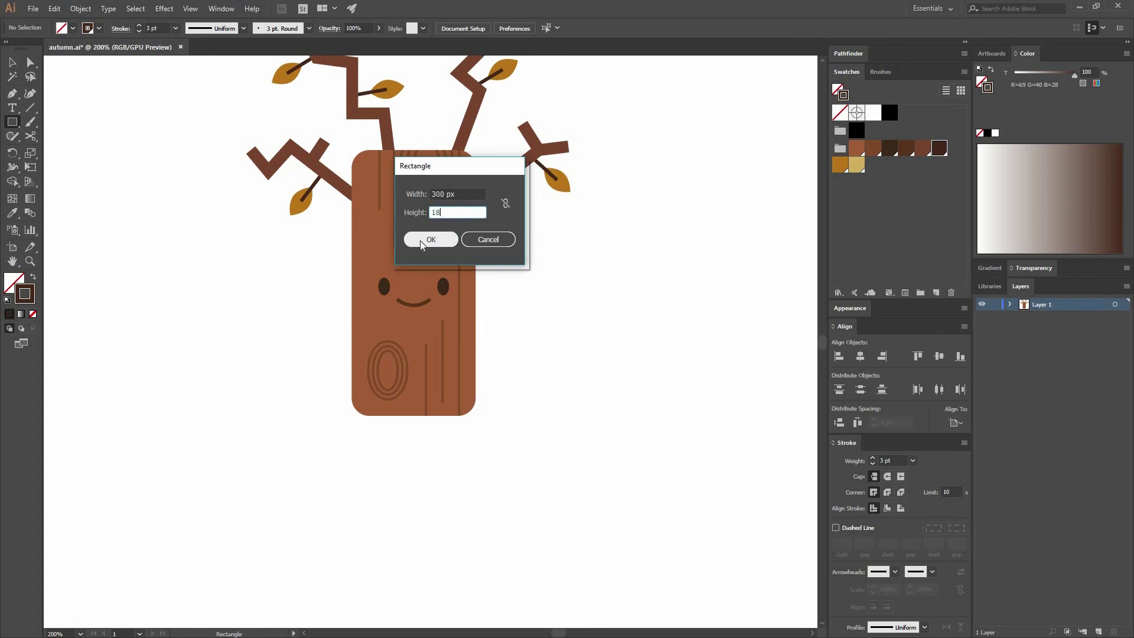
left_click(431, 239)
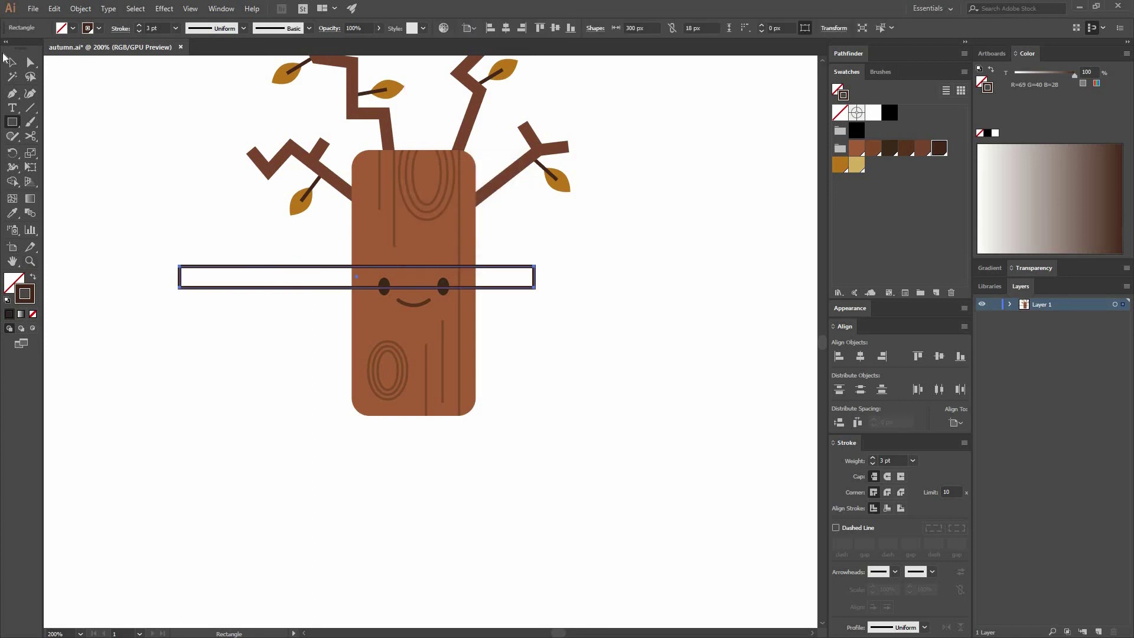
Round the rectangle's corners fully to a 9 px radius.
key("v")
key("a")
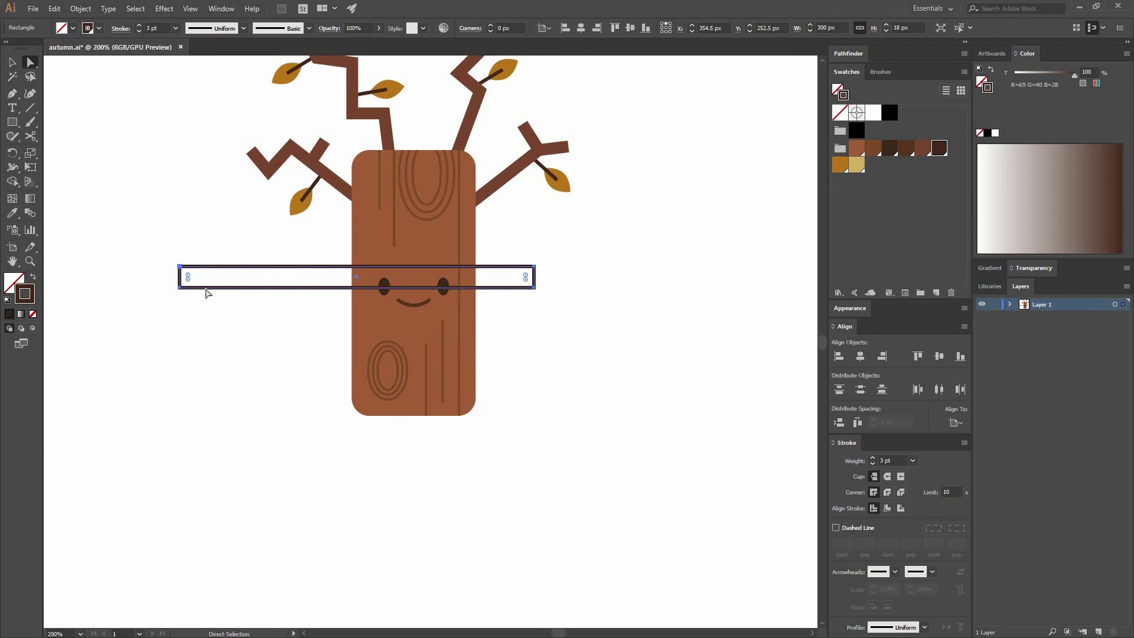
left_click_drag(188, 279, 226, 285)
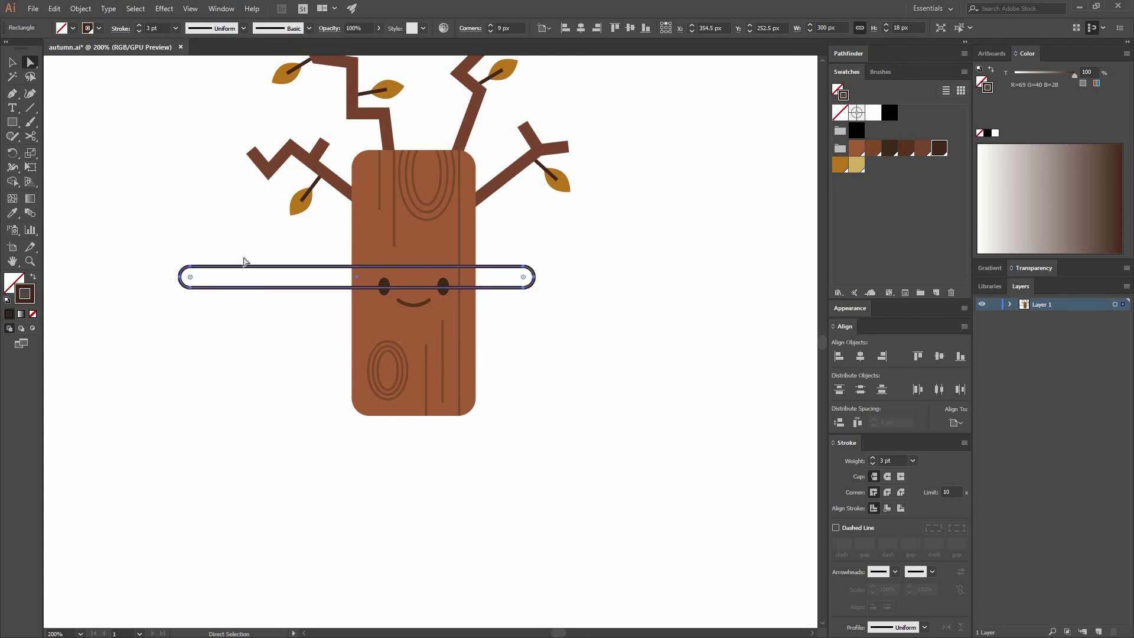
Give the rounded bar the light golden fill (R=212 G=176 B=98) and no stroke.
key("shift+x")
left_click(860, 170)
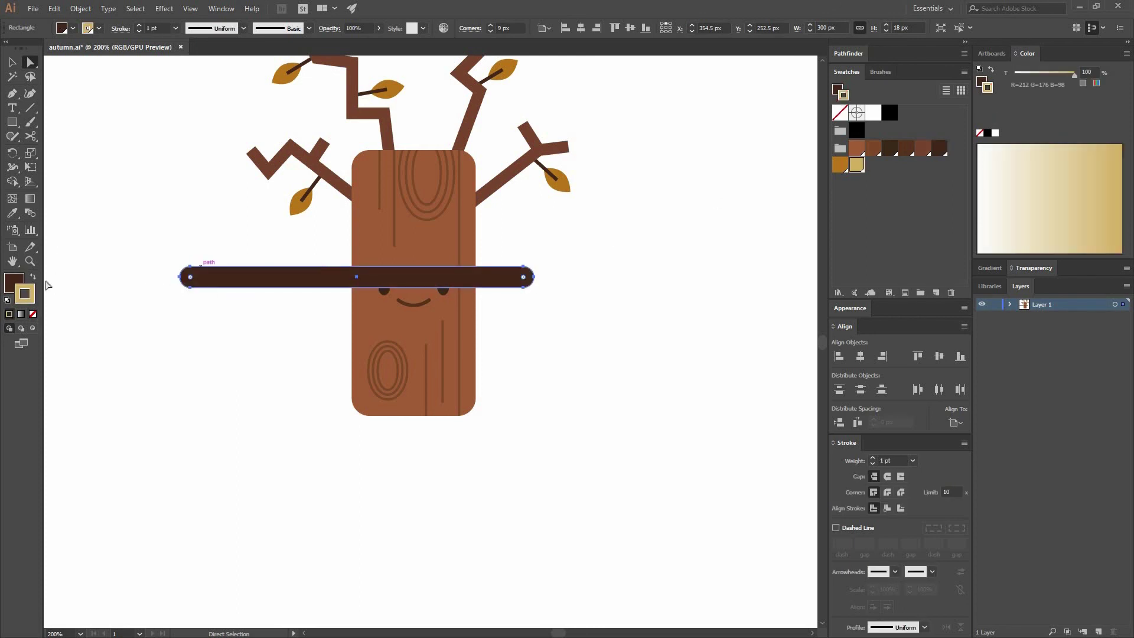
key("ctrl+z")
left_click(16, 280)
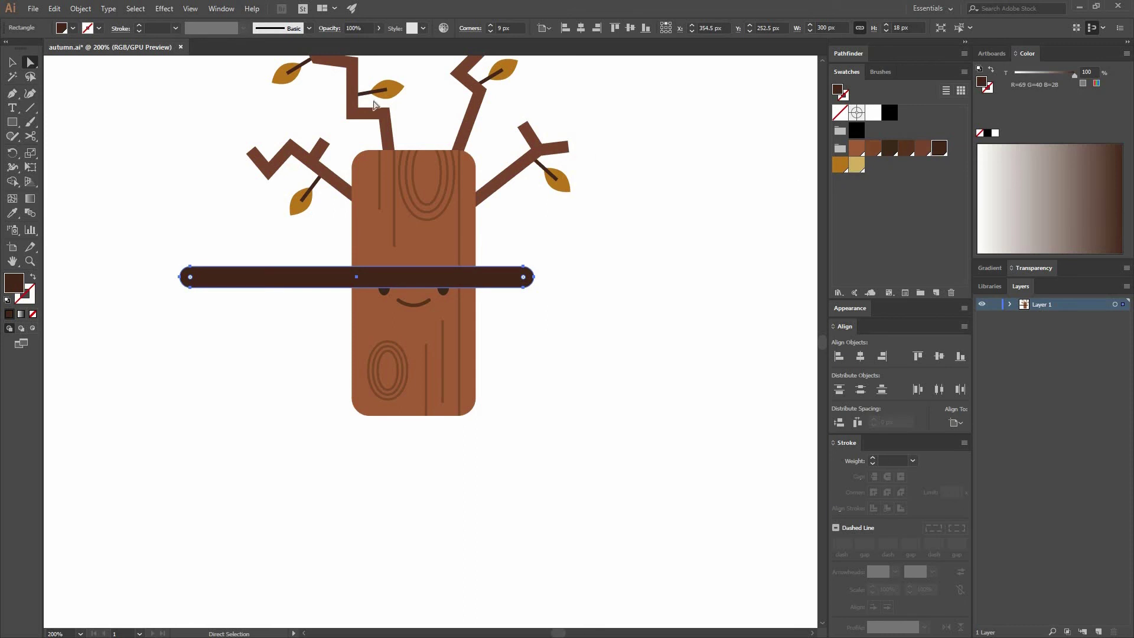
left_click(857, 165)
key("v")
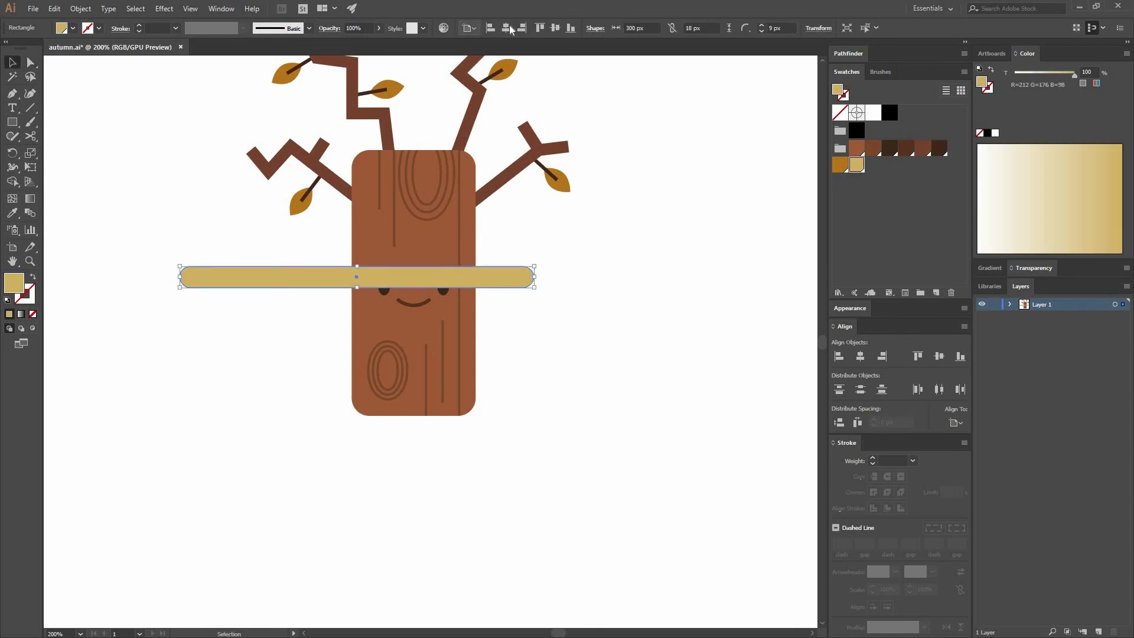
Centre the golden bar horizontally on the artboard and move it down over the trunk's base as the ground.
left_click(626, 255)
left_click_drag(538, 283, 541, 402)
key("ctrl+shift+a")
left_click(586, 351)
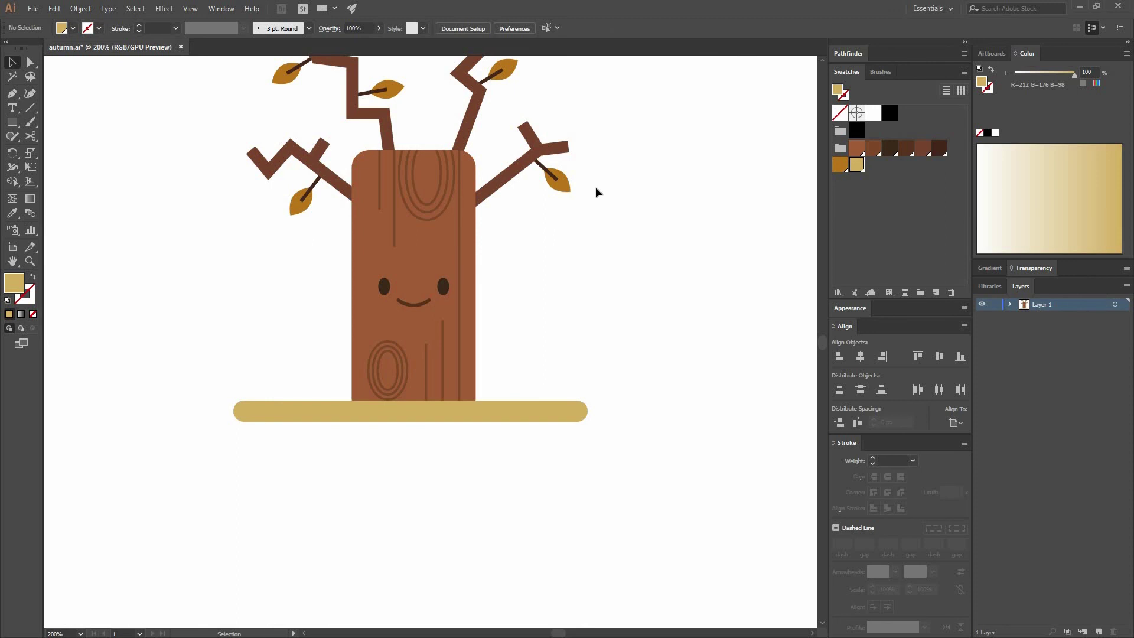
Isolate the leaf group on the lower-right branch, copy only its orange leaf shape, and leave isolation.
double_click(566, 185)
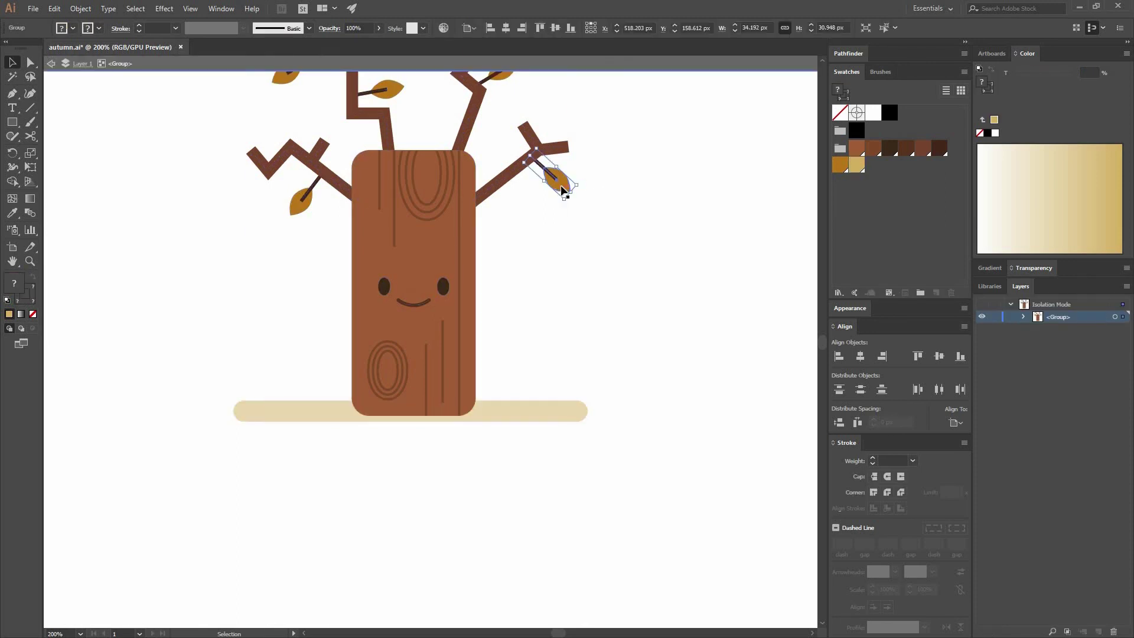
double_click(563, 187)
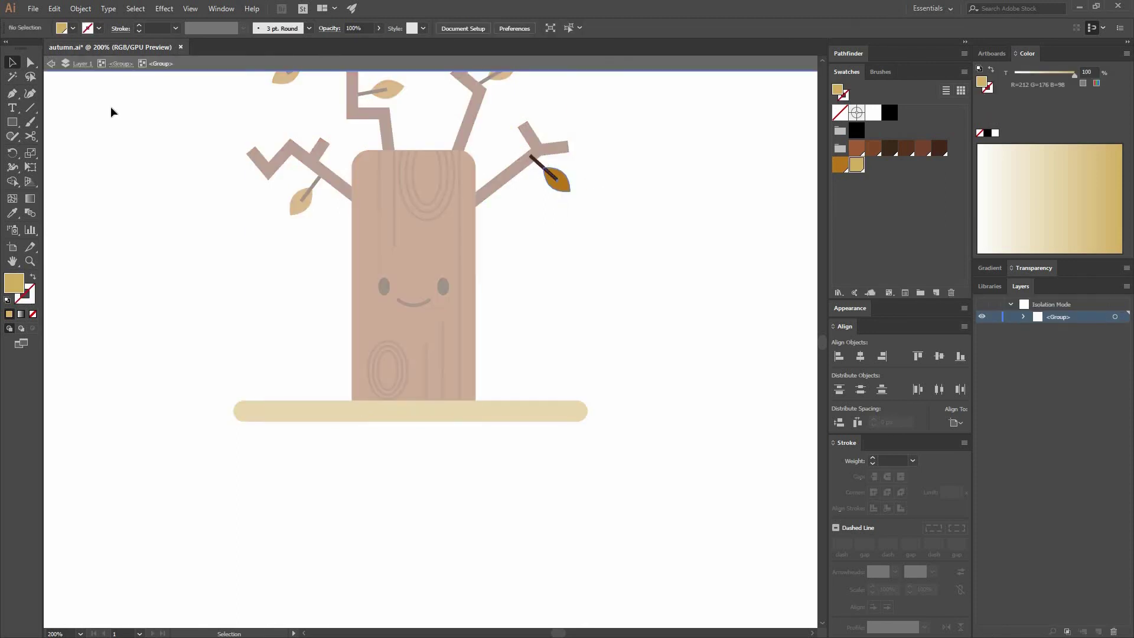
left_click(557, 178)
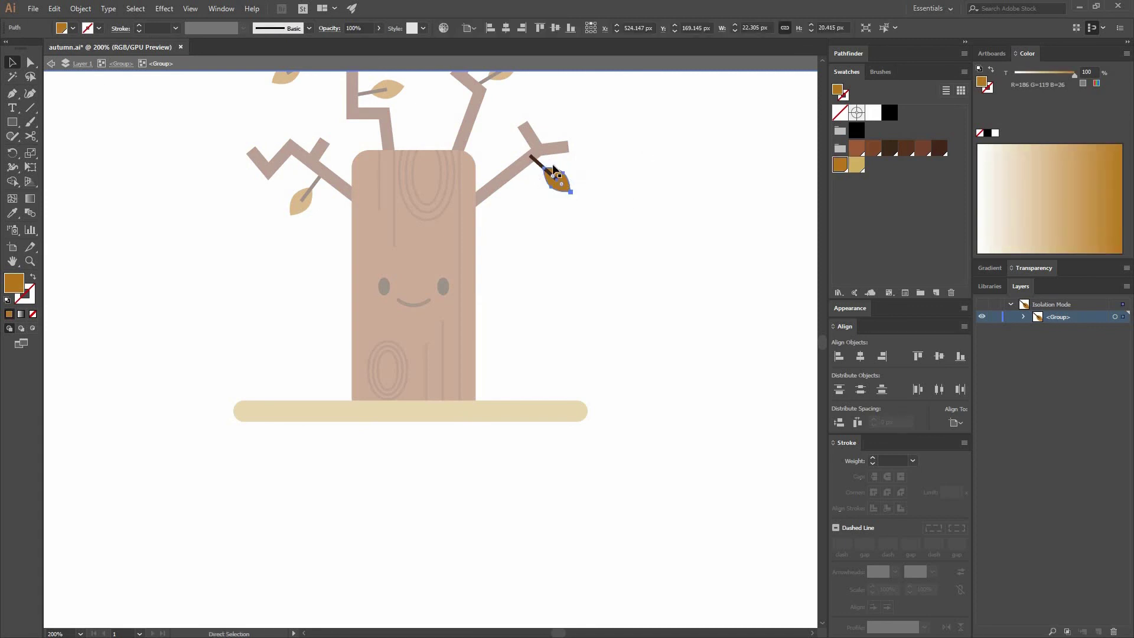
double_click(517, 301)
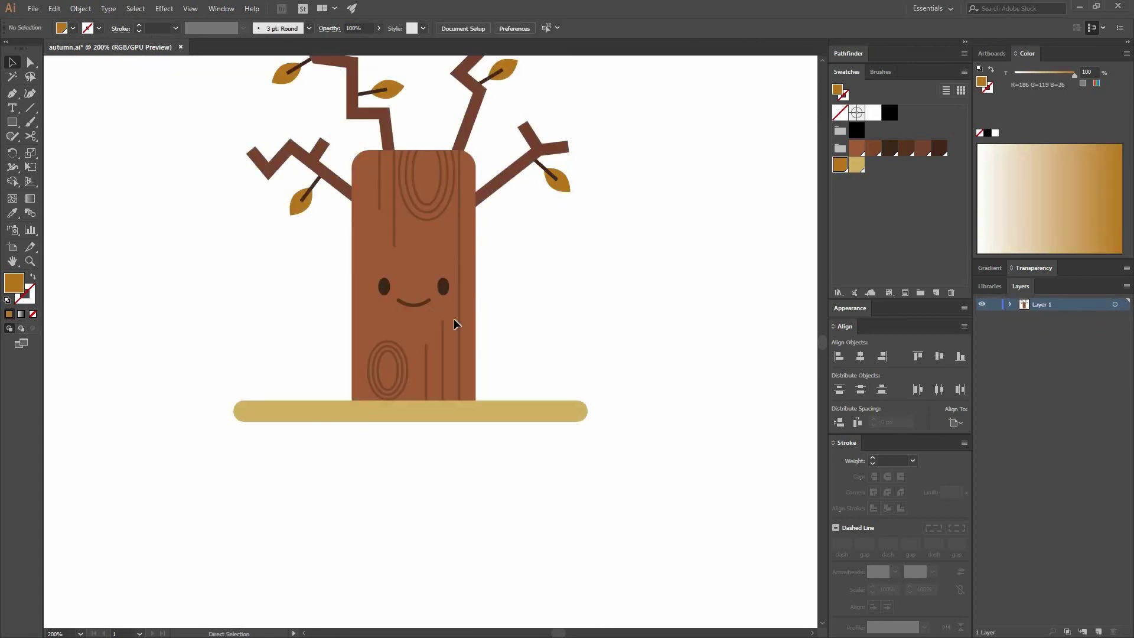
Paste the leaf shape, turn it horizontal, and set three copies along the ground's upper edge, one left and two right of the trunk.
key("ctrl+v")
left_click_drag(457, 327, 487, 325)
left_click_drag(430, 342, 312, 402)
left_click(576, 381)
Select the three leaves on the ground together and send them to the back.
left_click(495, 401, "shift")
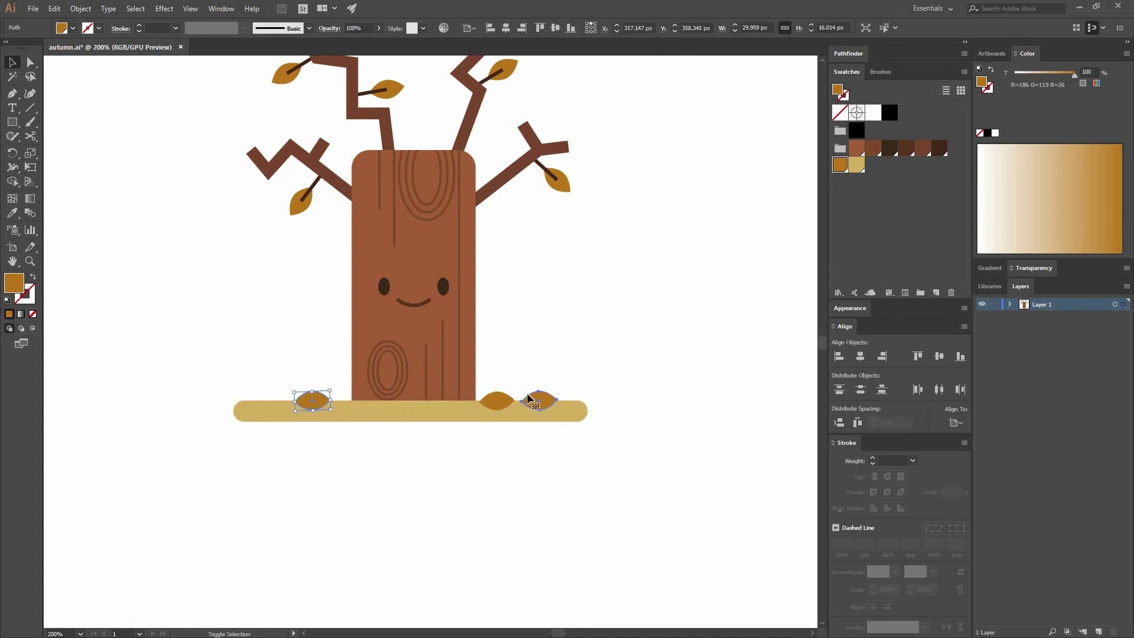
left_click(540, 401, "shift")
right_click(644, 569)
mouse_move(579, 570)
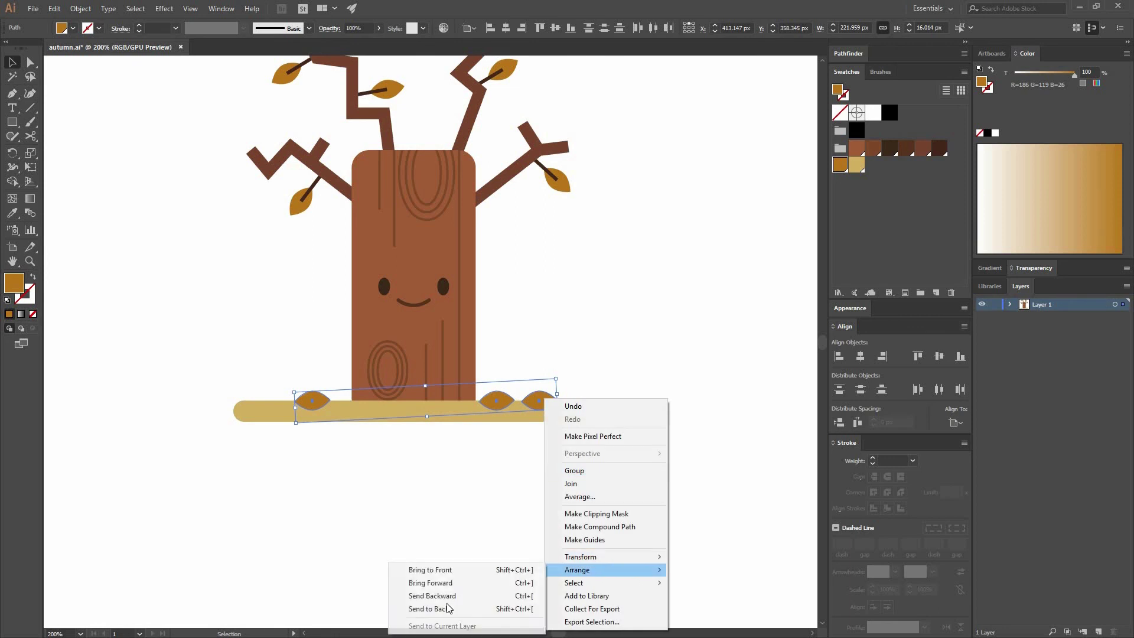
left_click(438, 608)
left_click(644, 394)
Group the tree, ground and fallen leaves, and centre the group vertically on the artboard.
key("ctrl+1")
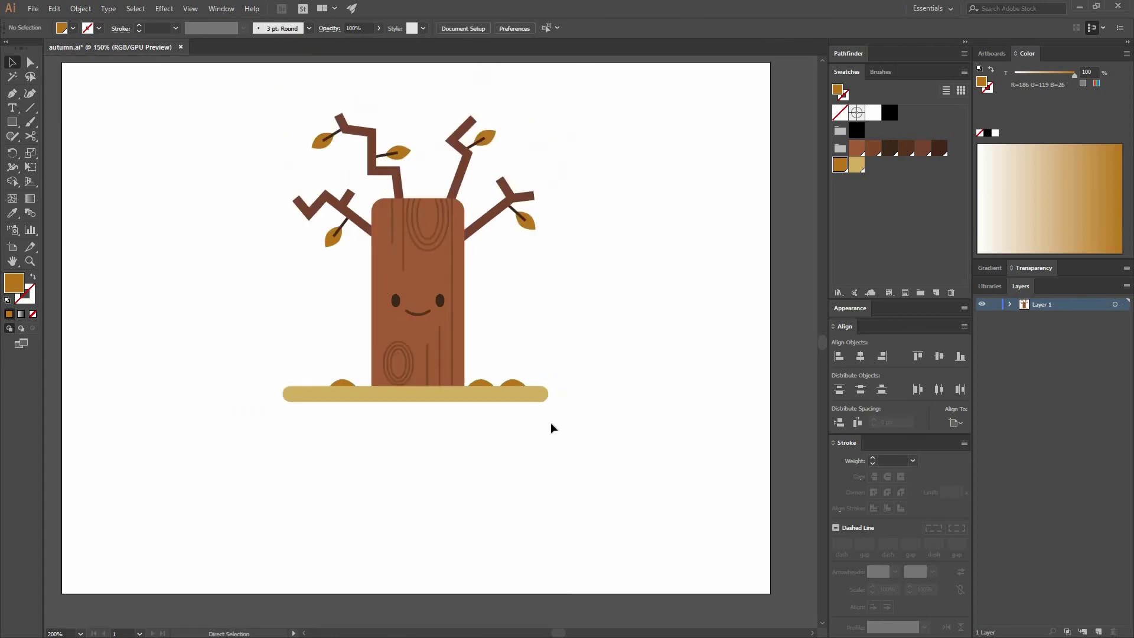
left_click_drag(271, 169, 551, 423)
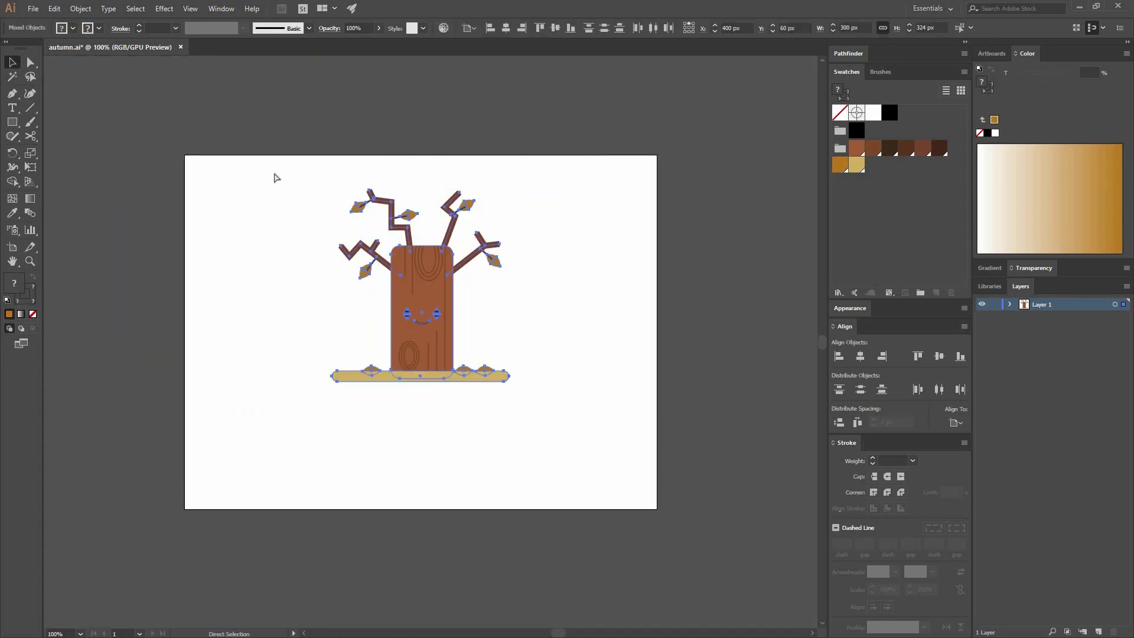
key("ctrl+g")
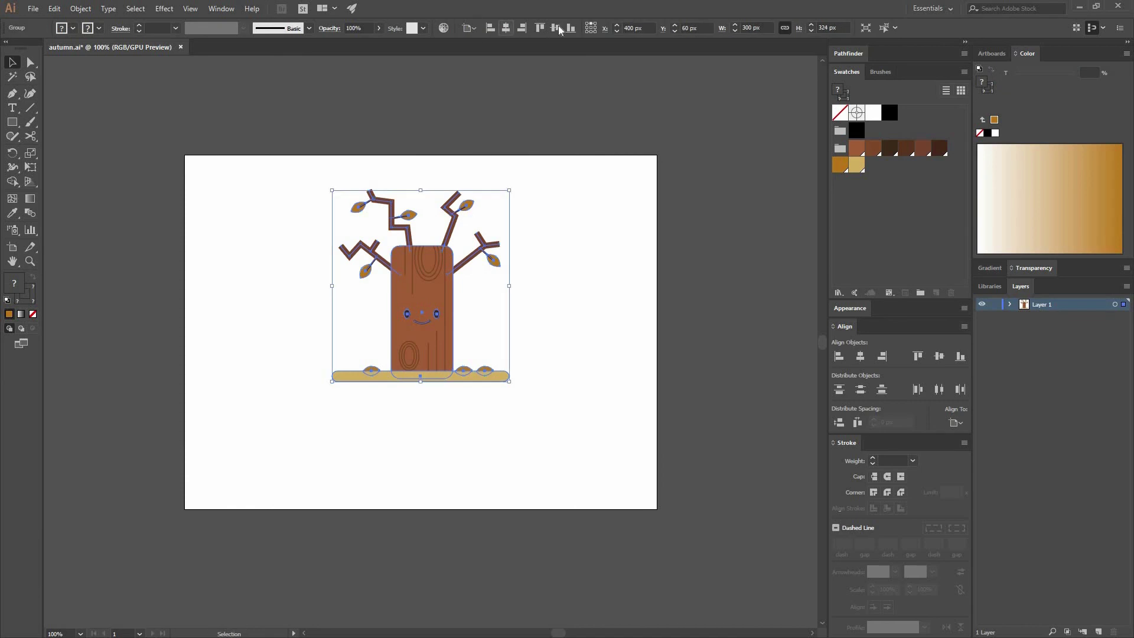
left_click(555, 28)
left_click(561, 180)
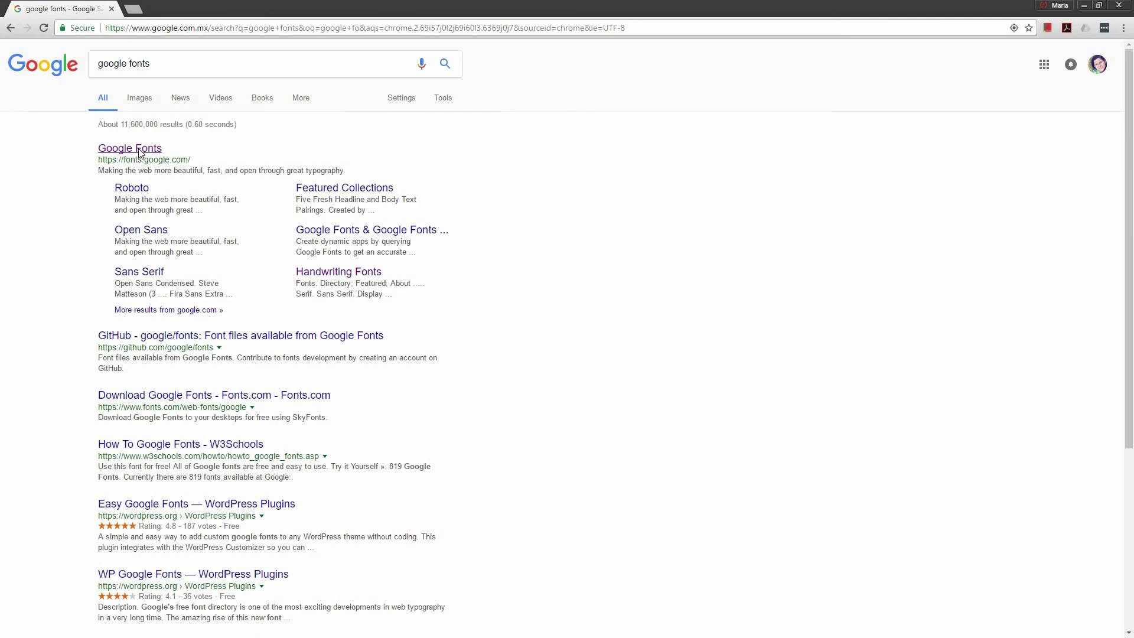
In the browser, open the Google Fonts site from the search results and search its fonts for "sha".
left_click(142, 149)
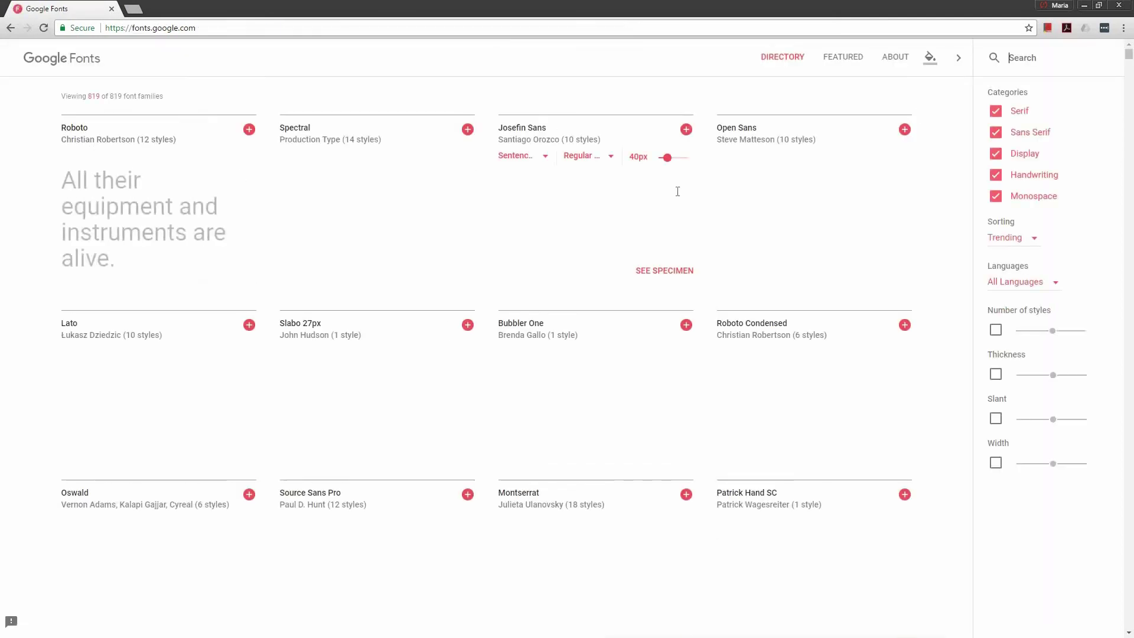
left_click(1024, 63)
type("sha")
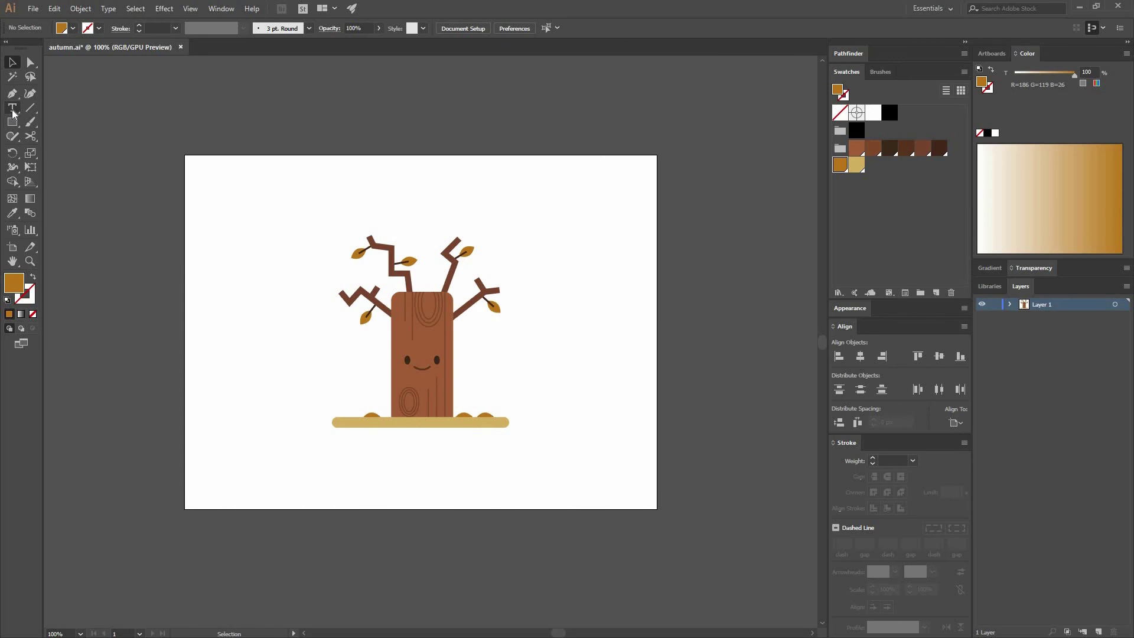
Back in Illustrator, add the text "Autumn" above the tree and centre-align its paragraph.
left_click(12, 111)
left_click(365, 204)
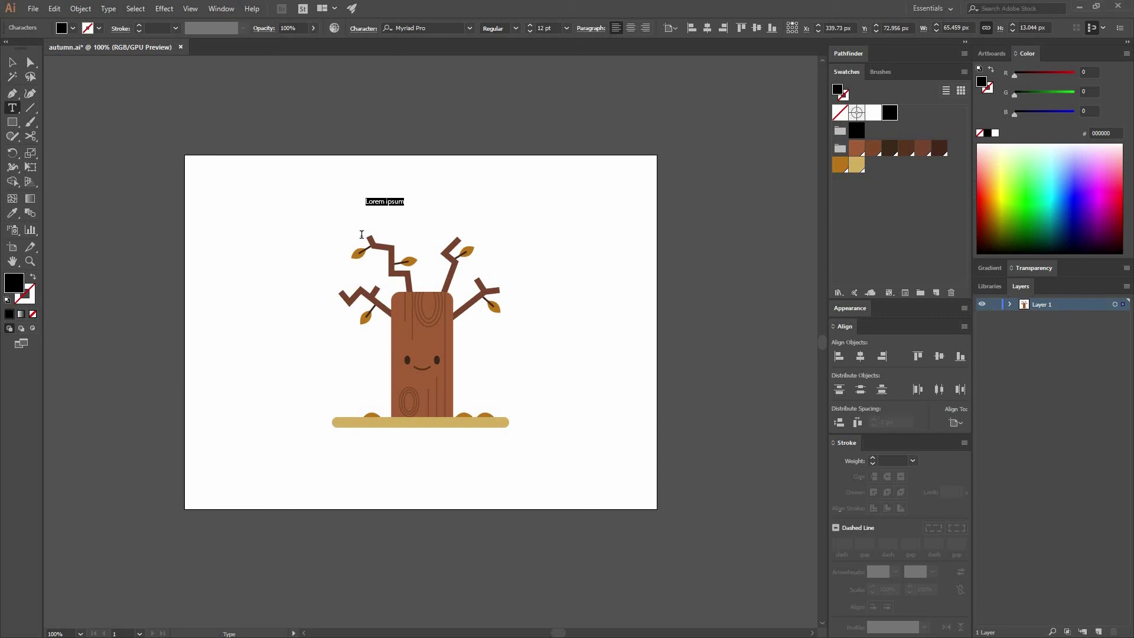
type("Autumn")
key("Escape")
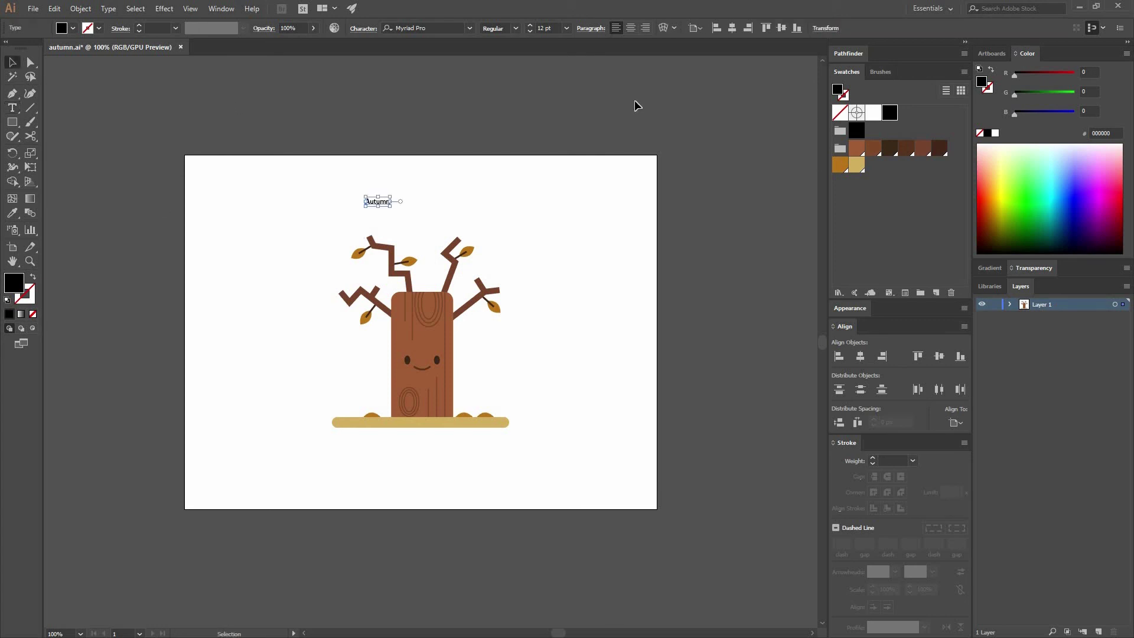
left_click(631, 28)
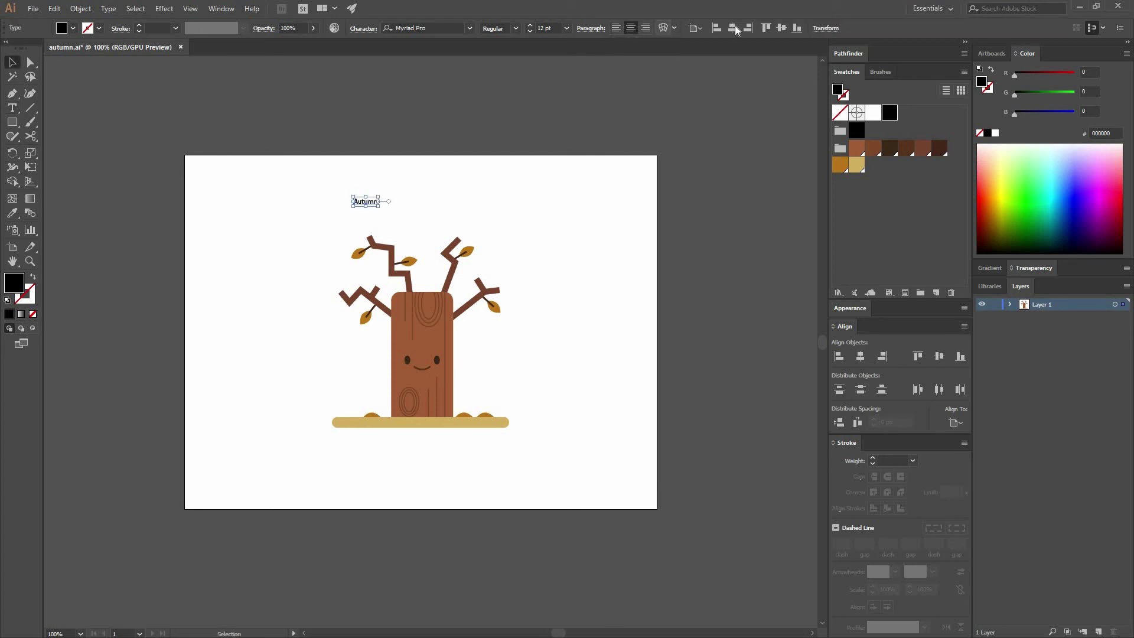
Centre the "Autumn" text horizontally on the artboard and set its font to Shadows Into Light at 36 pt.
left_click(732, 27)
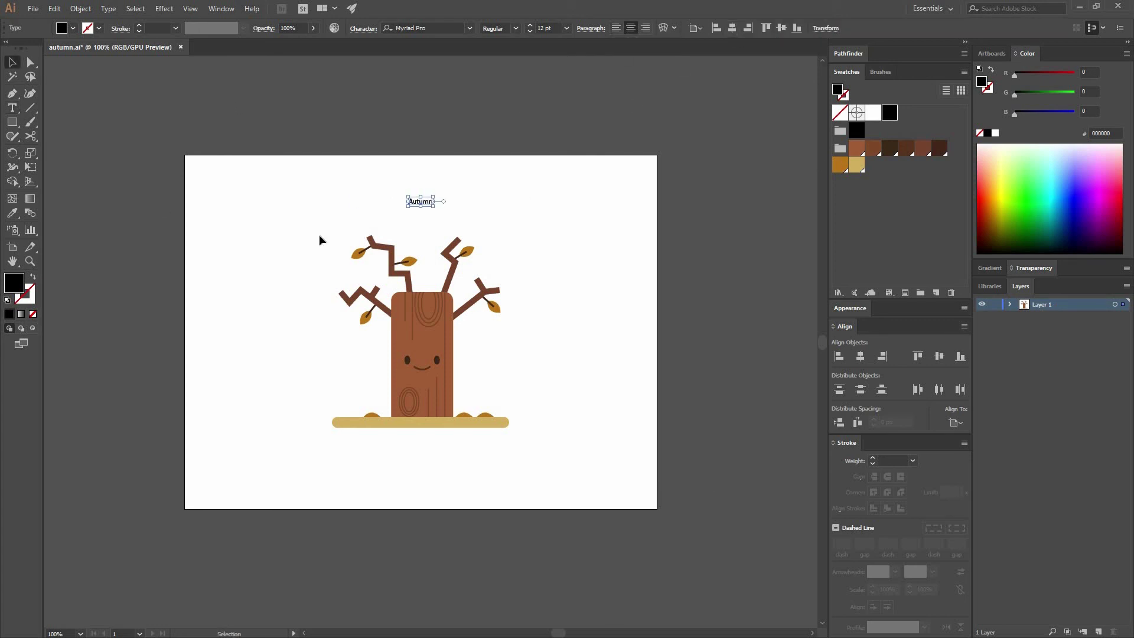
left_click(449, 28)
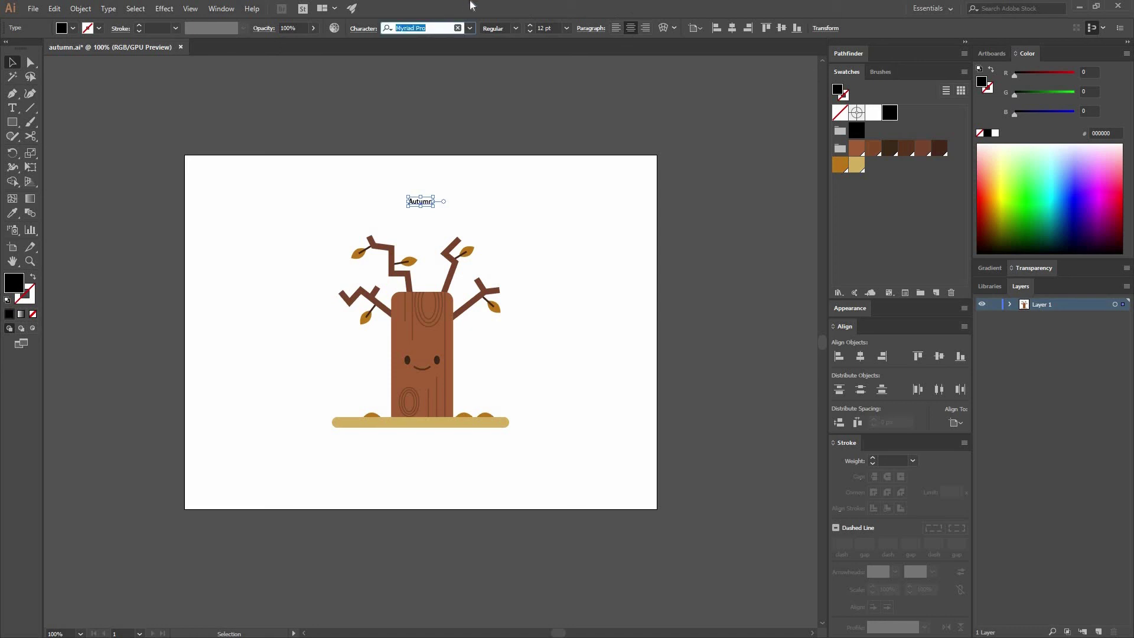
type("sha")
left_click(438, 63)
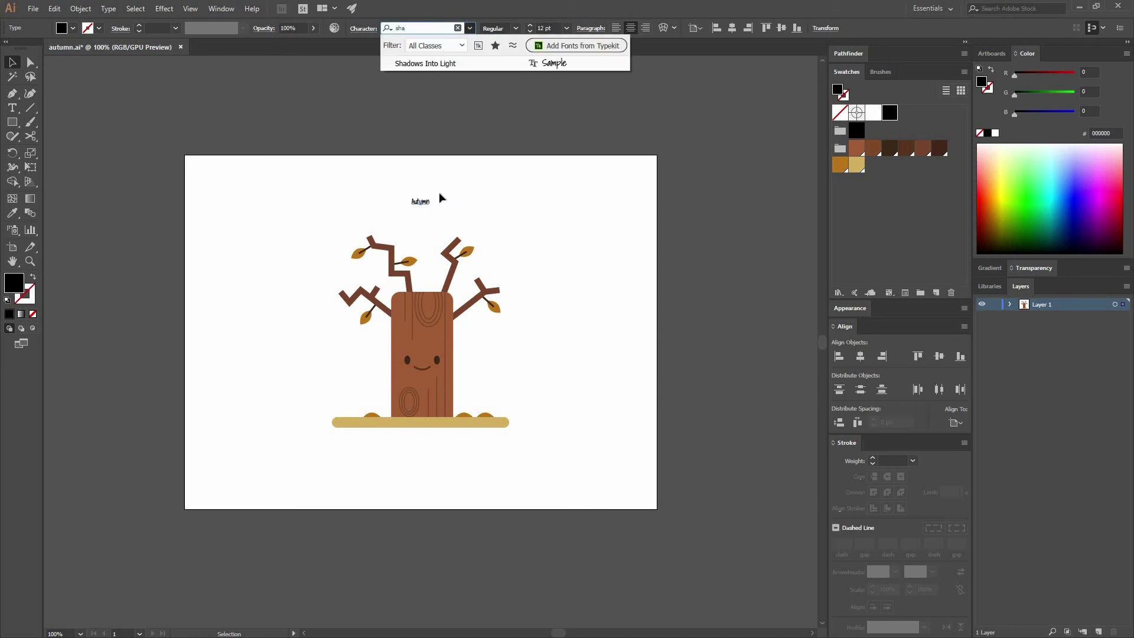
left_click(566, 28)
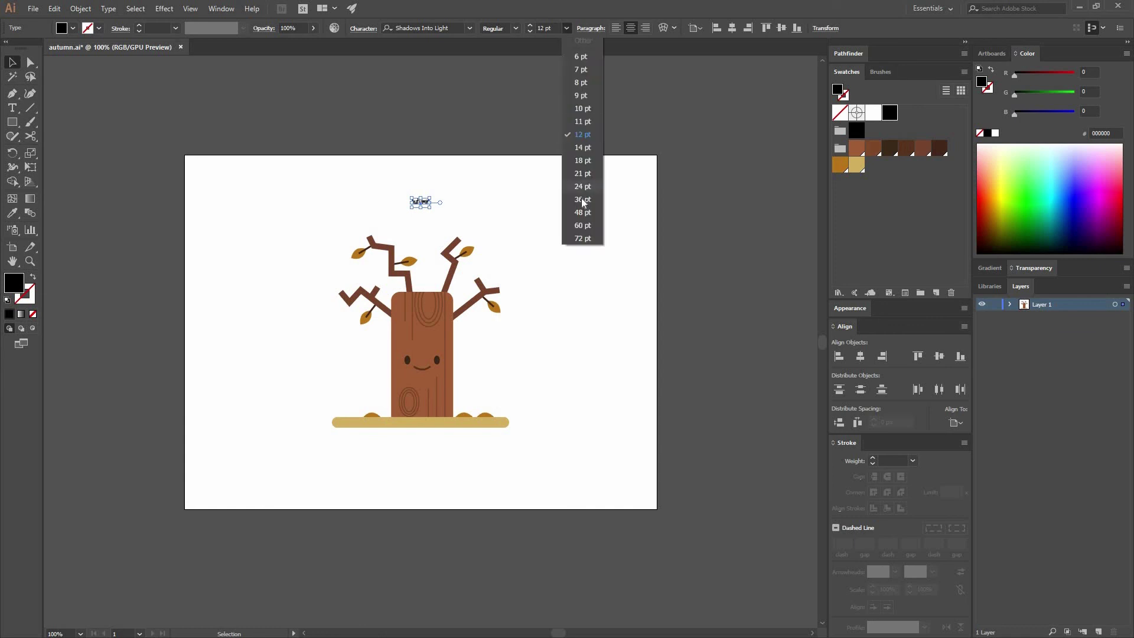
left_click(587, 199)
left_click(534, 123)
Move the "Autumn" title just below the ground strip, centred under the tree, and fill it with the dark brown swatch R=60 G=41 B=26.
left_click(434, 198)
left_click_drag(440, 198, 530, 443)
left_click(530, 439)
left_click(402, 454)
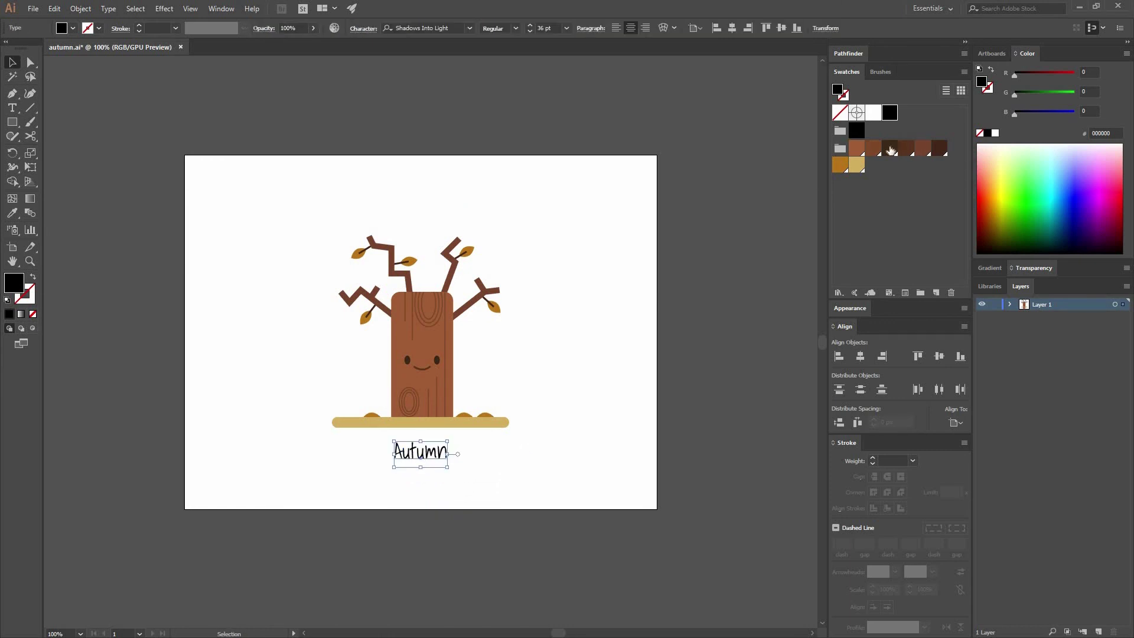
left_click(606, 352)
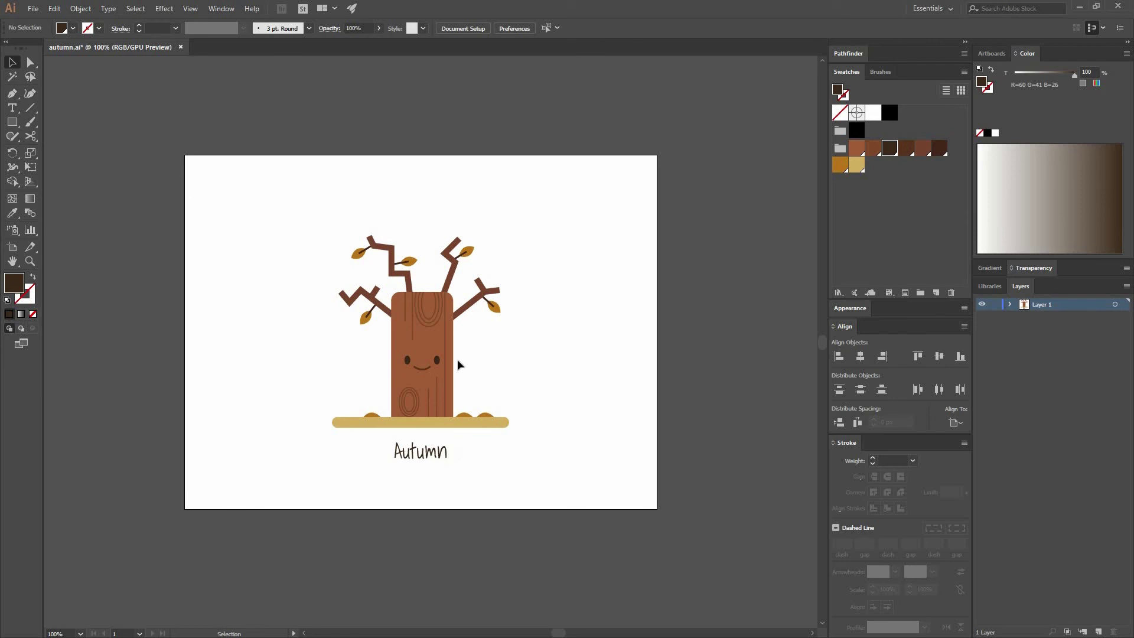
Group the whole illustration with the title, and centre the group vertically on the artboard.
key("ctrl+a")
key("ctrl+g")
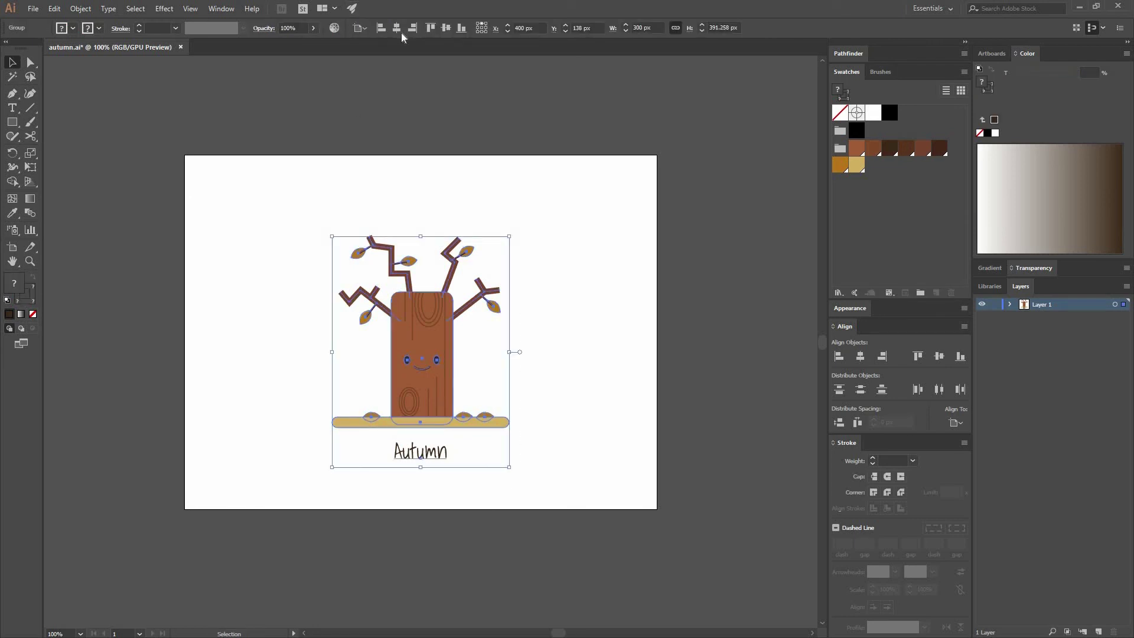
left_click(446, 28)
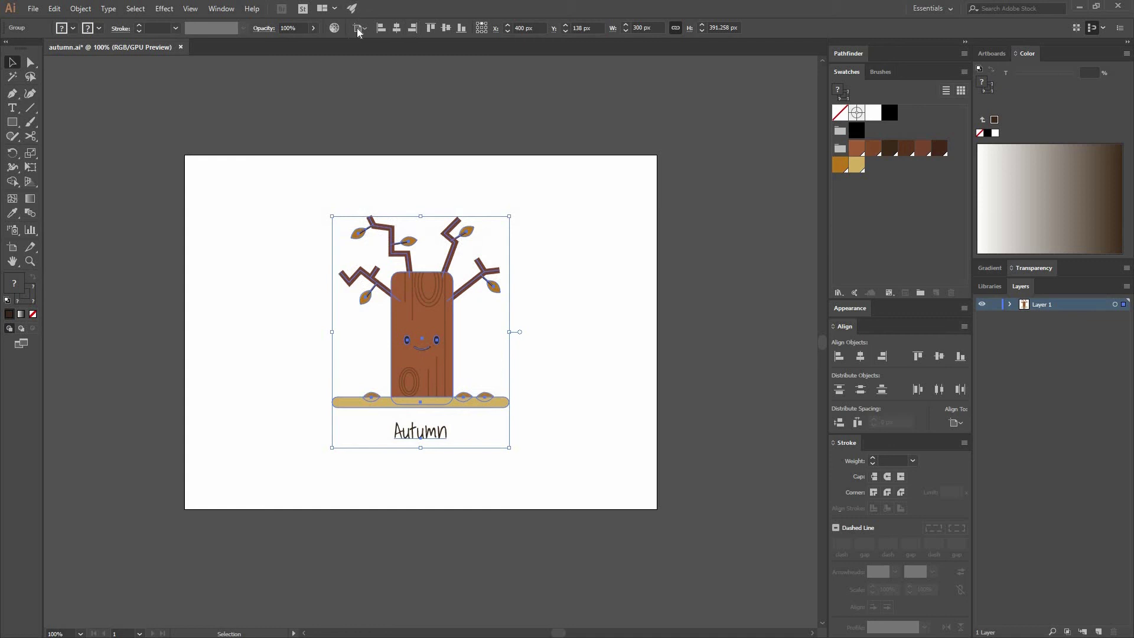
left_click(649, 338)
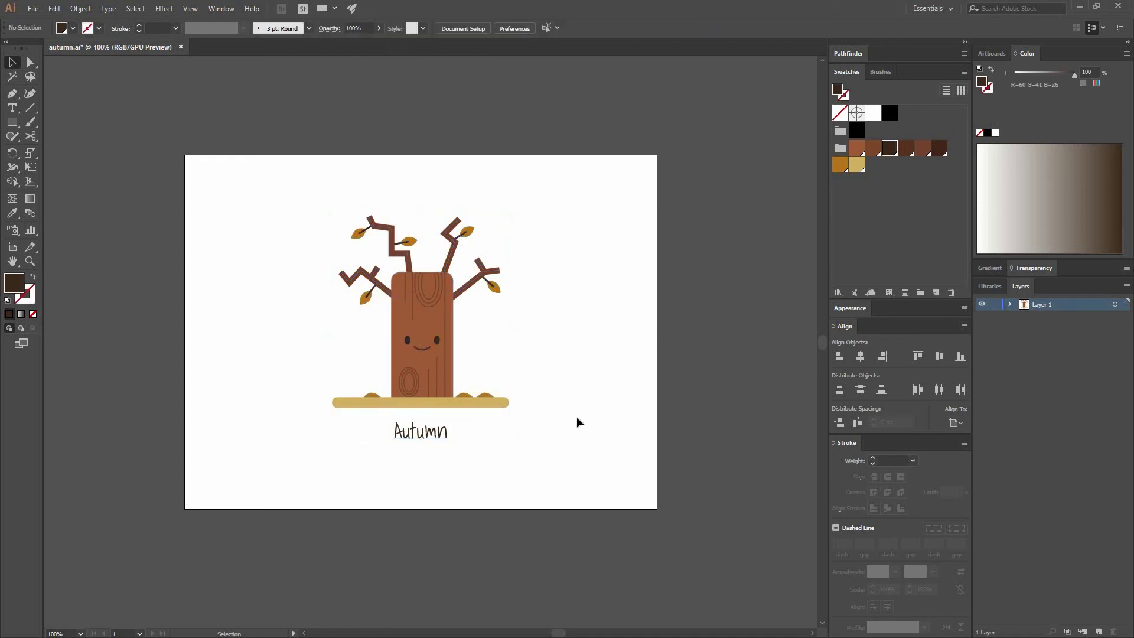